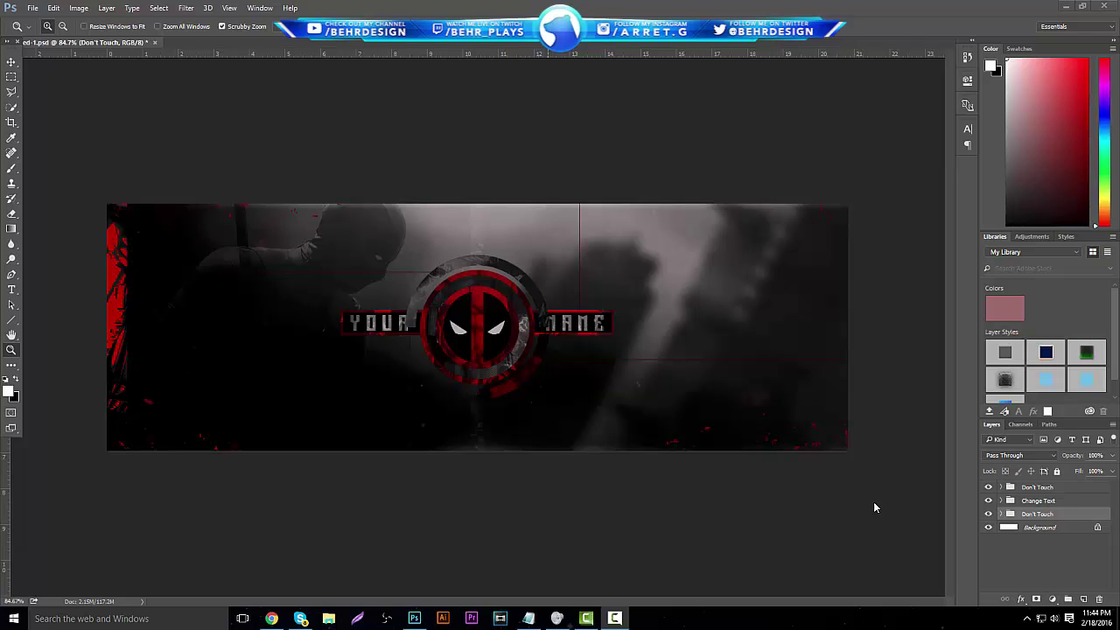
Create a new 1500 × 500 pixel document and fill its background with black.
{"action": "left_click", "coordinate": [32, 8]}
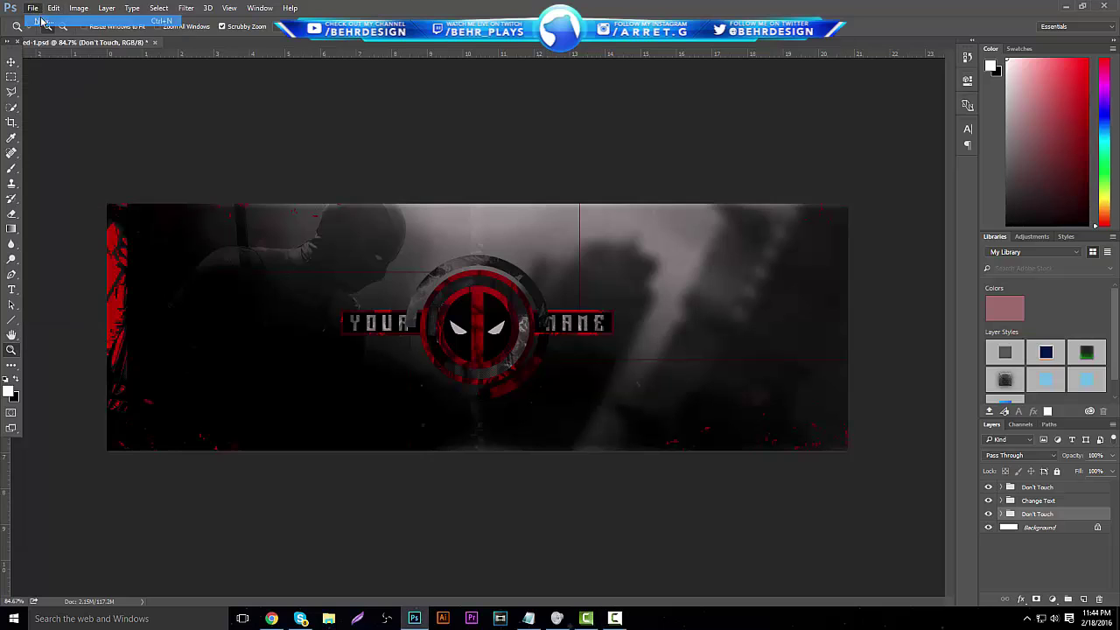
{"action": "left_click", "coordinate": [40, 18]}
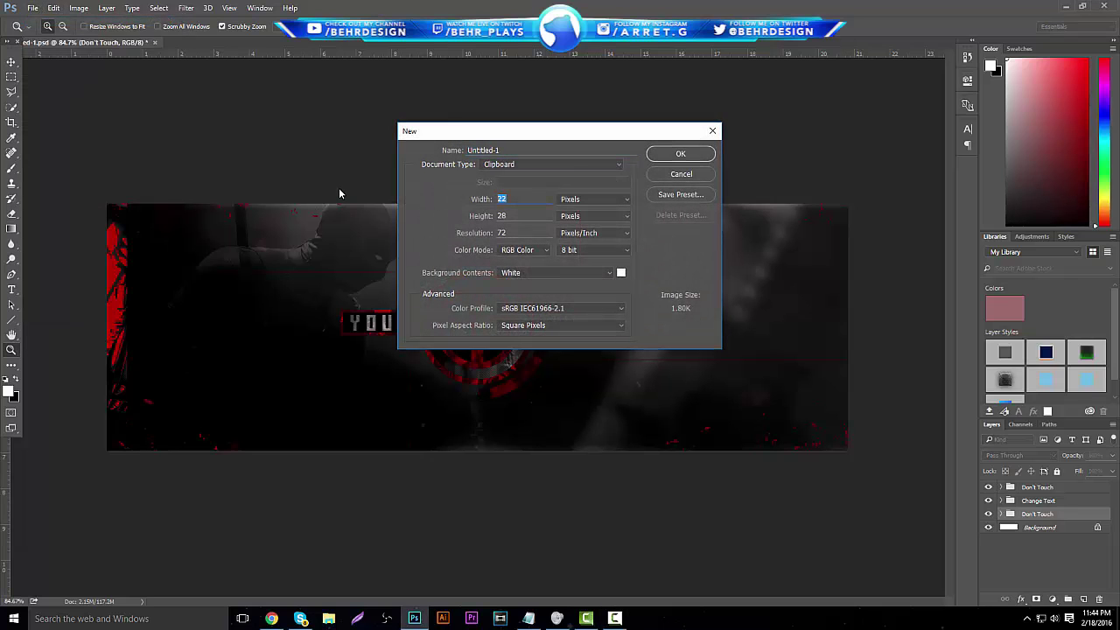
{"action": "type", "text": "1500"}
{"action": "type", "text": "500"}
{"action": "key", "text": "Return"}
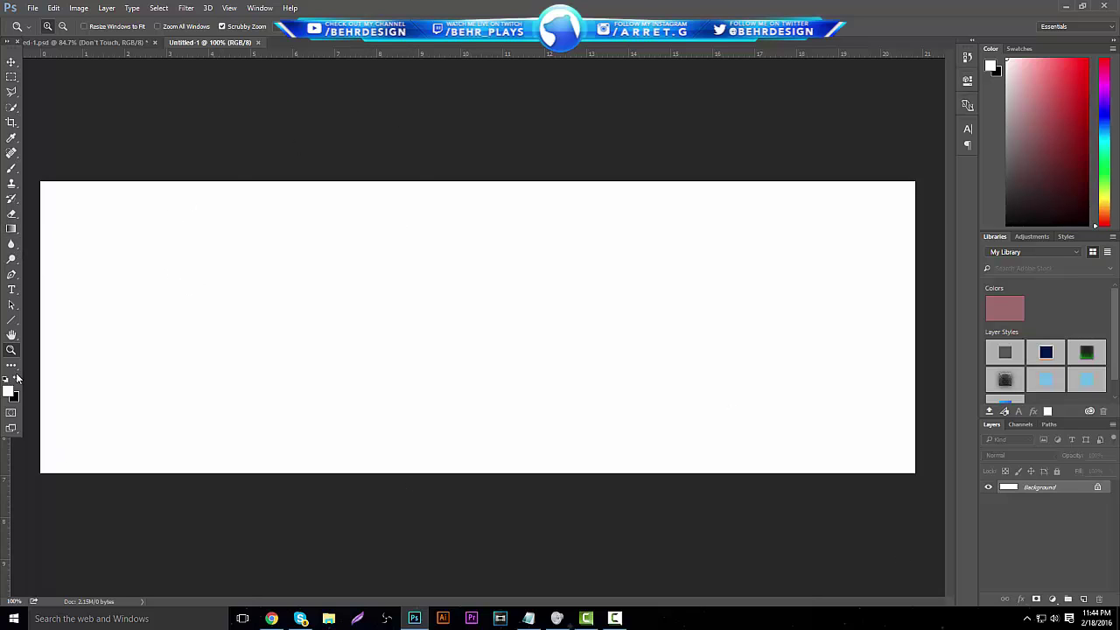
{"action": "key", "text": "ctrl+BackSpace"}
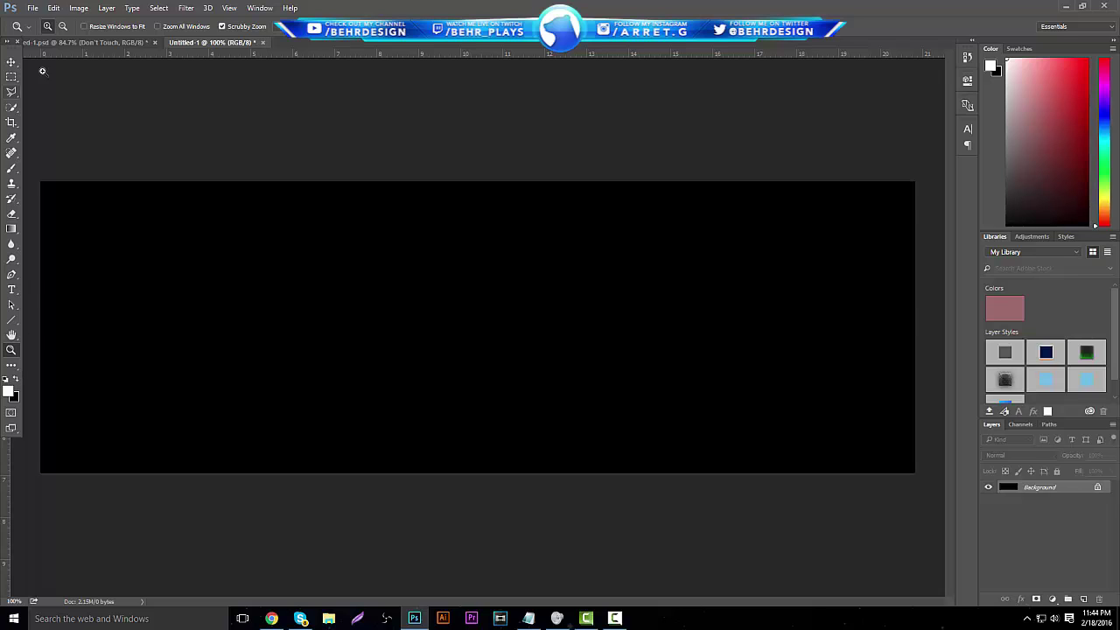
Switch to Chrome and copy the Deadpool movie image with the blurred city backdrop.
{"action": "left_click", "coordinate": [88, 42]}
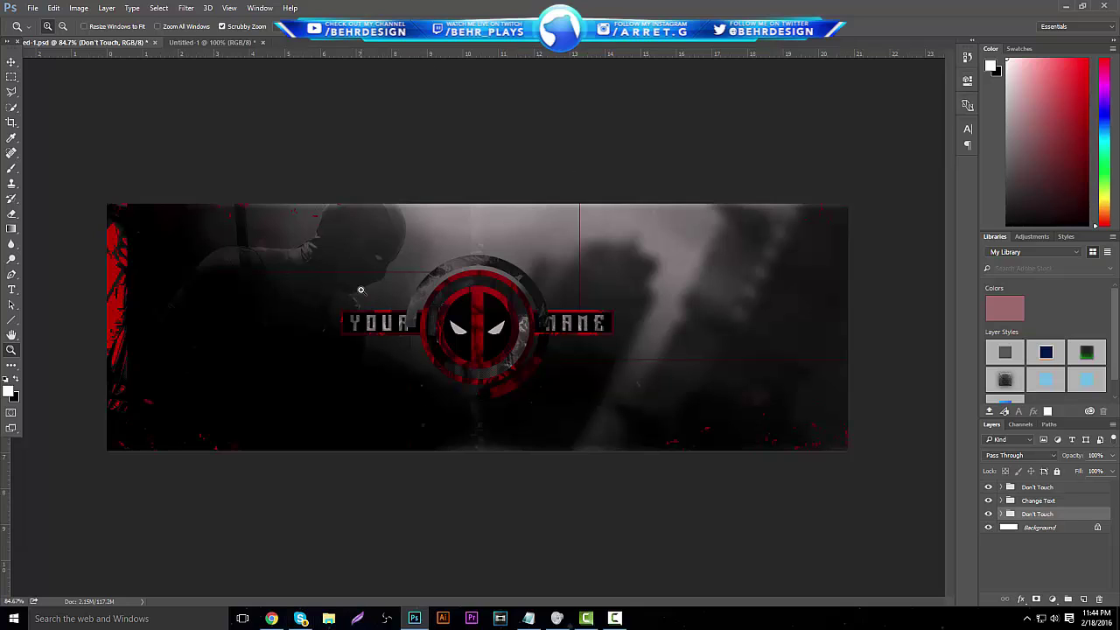
{"action": "left_click", "coordinate": [12, 61]}
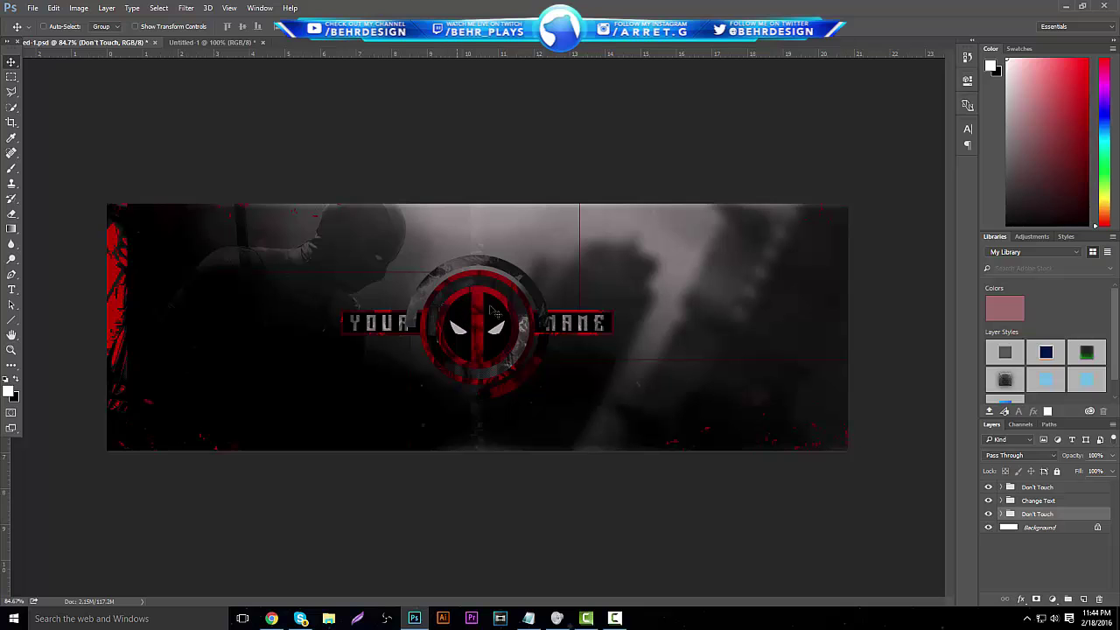
{"action": "left_click", "coordinate": [271, 618]}
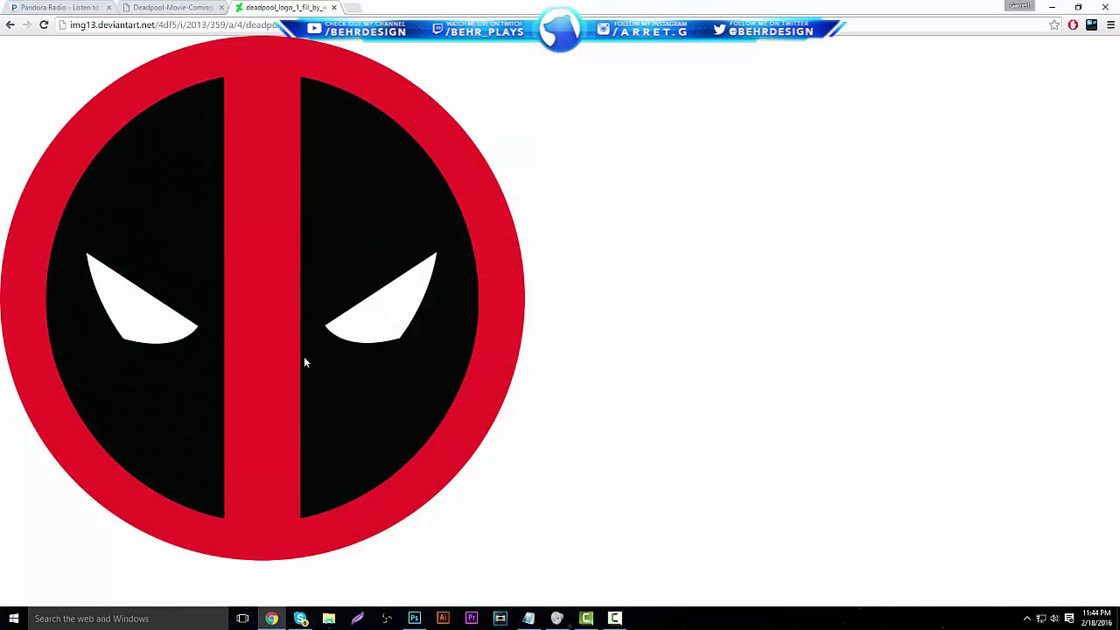
{"action": "left_click", "coordinate": [184, 7]}
{"action": "right_click", "coordinate": [205, 205]}
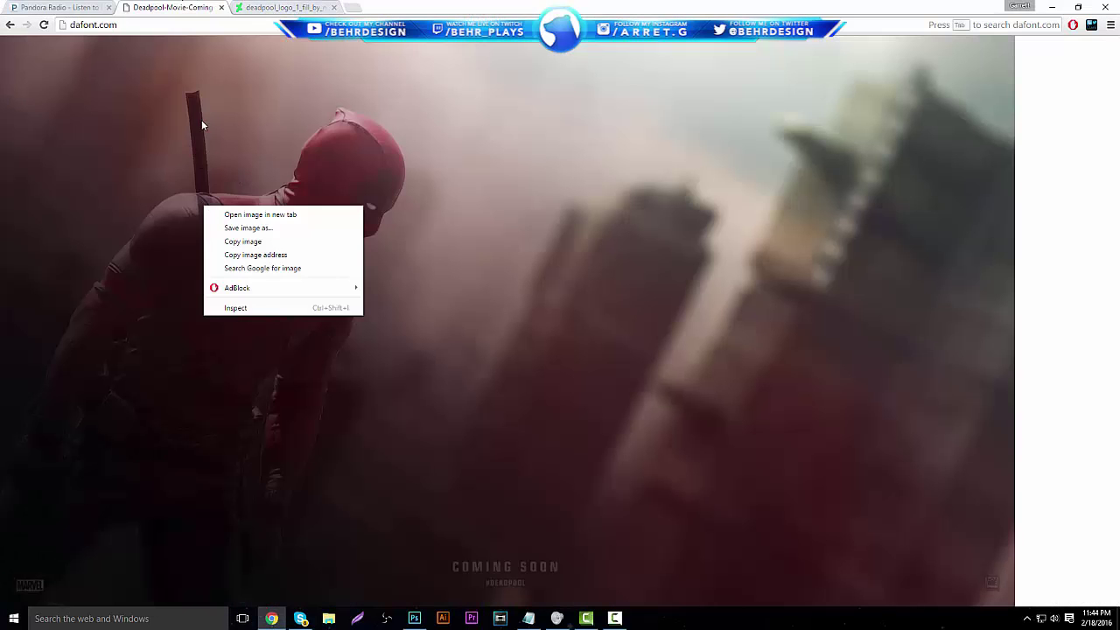
{"action": "left_click", "coordinate": [291, 242]}
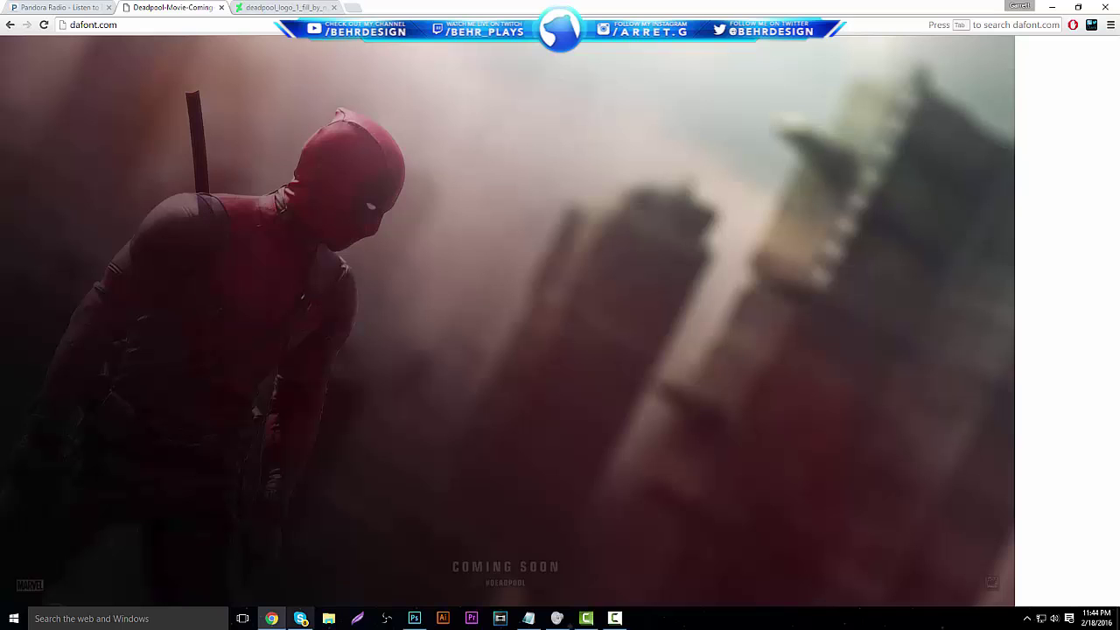
Return to Photoshop, paste the movie image into Untitled-1 and position it across the canvas.
{"action": "left_click", "coordinate": [414, 619]}
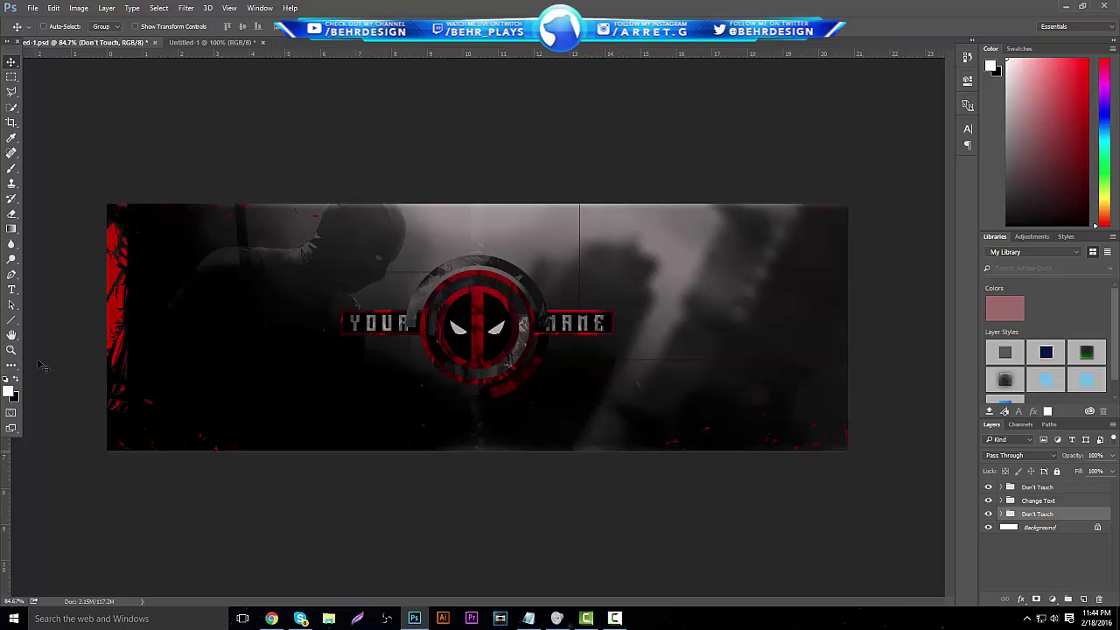
{"action": "left_click", "coordinate": [191, 43]}
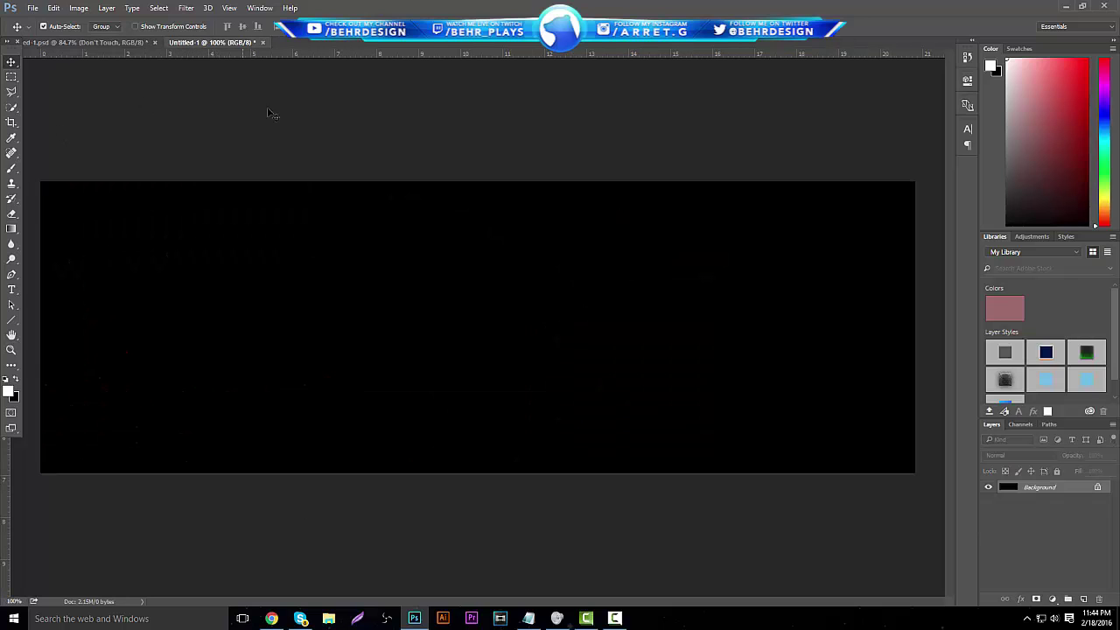
{"action": "key", "text": "ctrl+v"}
{"action": "left_click_drag", "start_coordinate": [422, 306], "coordinate": [329, 307]}
Convert the pasted movie image to grayscale with the default Black & White adjustment.
{"action": "left_click", "coordinate": [78, 8]}
{"action": "mouse_move", "coordinate": [96, 37]}
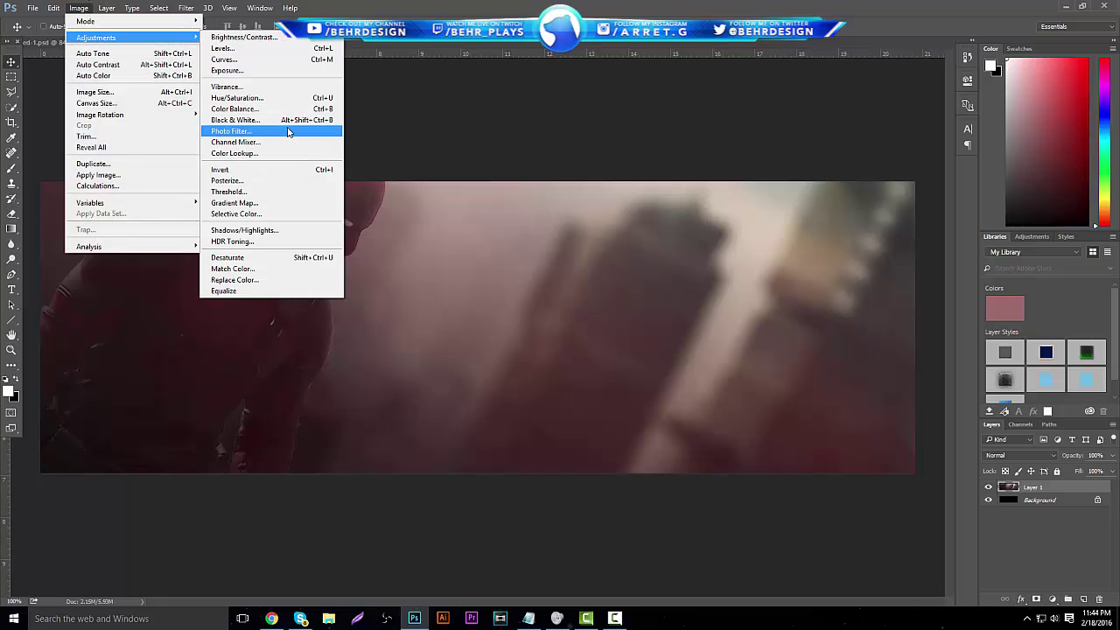
{"action": "left_click", "coordinate": [286, 121]}
{"action": "left_click", "coordinate": [650, 136]}
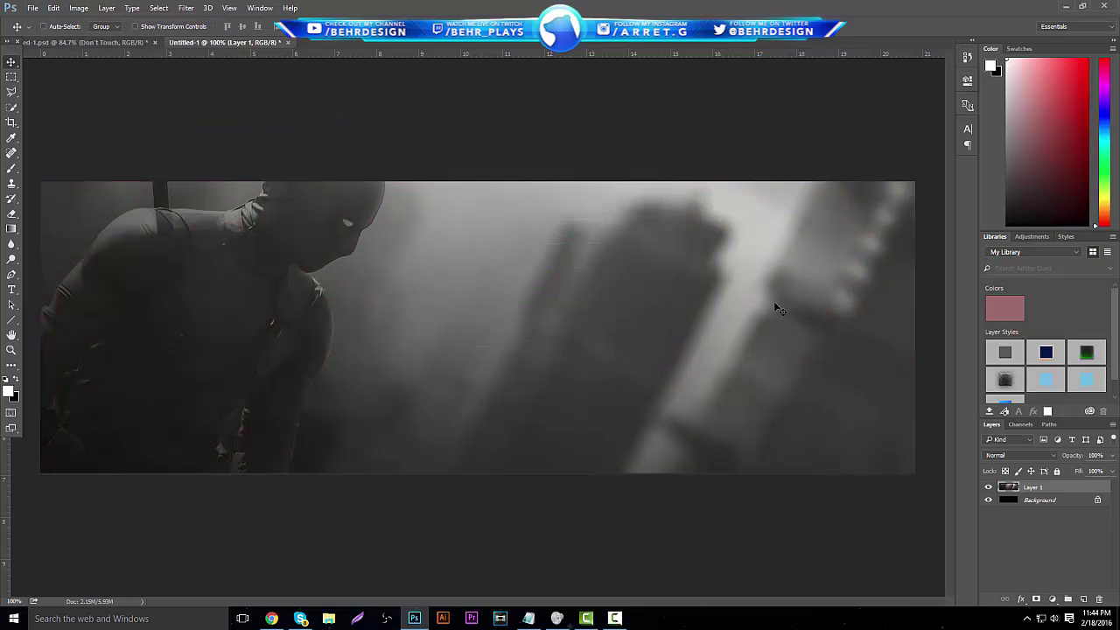
Scale the movie image layer to about 91% and reposition it so the figure's head fits inside the banner.
{"action": "left_click", "coordinate": [11, 349]}
{"action": "left_click_drag", "start_coordinate": [381, 333], "coordinate": [364, 335]}
{"action": "key", "text": "ctrl+t"}
{"action": "left_click_drag", "start_coordinate": [197, 174], "coordinate": [250, 205]}
{"action": "left_click_drag", "start_coordinate": [345, 286], "coordinate": [322, 286]}
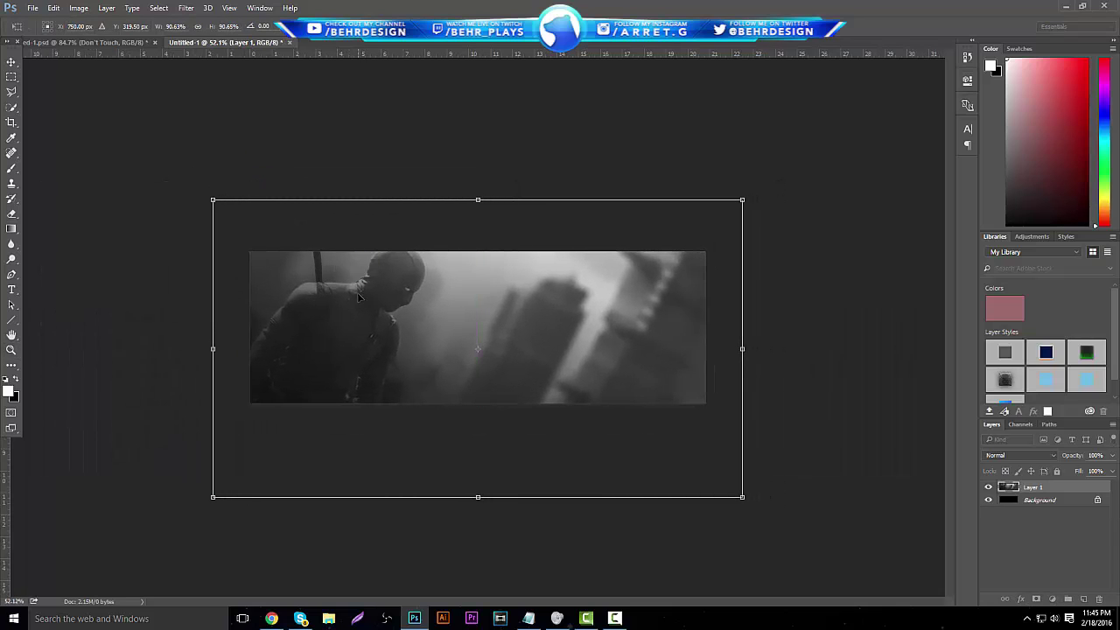
{"action": "key", "text": "Return"}
{"action": "key", "text": "z"}
Try the movie image layer at about 48% opacity and restore it to full opacity.
{"action": "left_click", "coordinate": [1112, 455]}
{"action": "left_click_drag", "start_coordinate": [1112, 471], "coordinate": [1069, 477]}
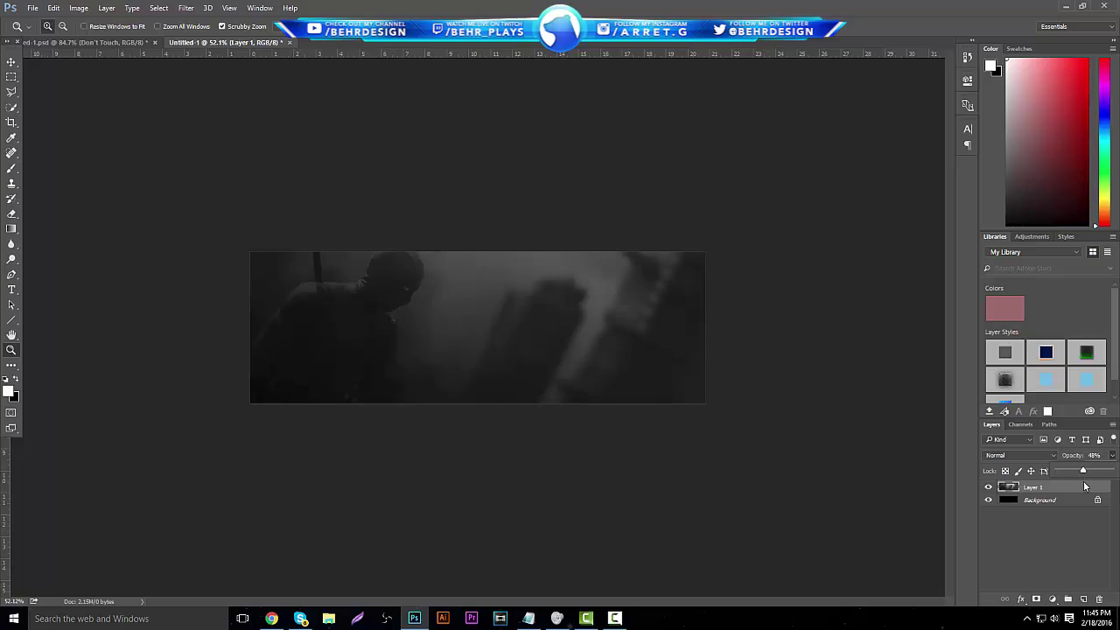
{"action": "left_click", "coordinate": [13, 351]}
{"action": "left_click_drag", "start_coordinate": [602, 365], "coordinate": [584, 322]}
{"action": "left_click", "coordinate": [1112, 456]}
{"action": "left_click_drag", "start_coordinate": [1101, 470], "coordinate": [1115, 486]}
Add an Exposure adjustment layer with exposure -0.17, offset -0.0167 and gamma correction 0.81.
{"action": "left_click", "coordinate": [1052, 599]}
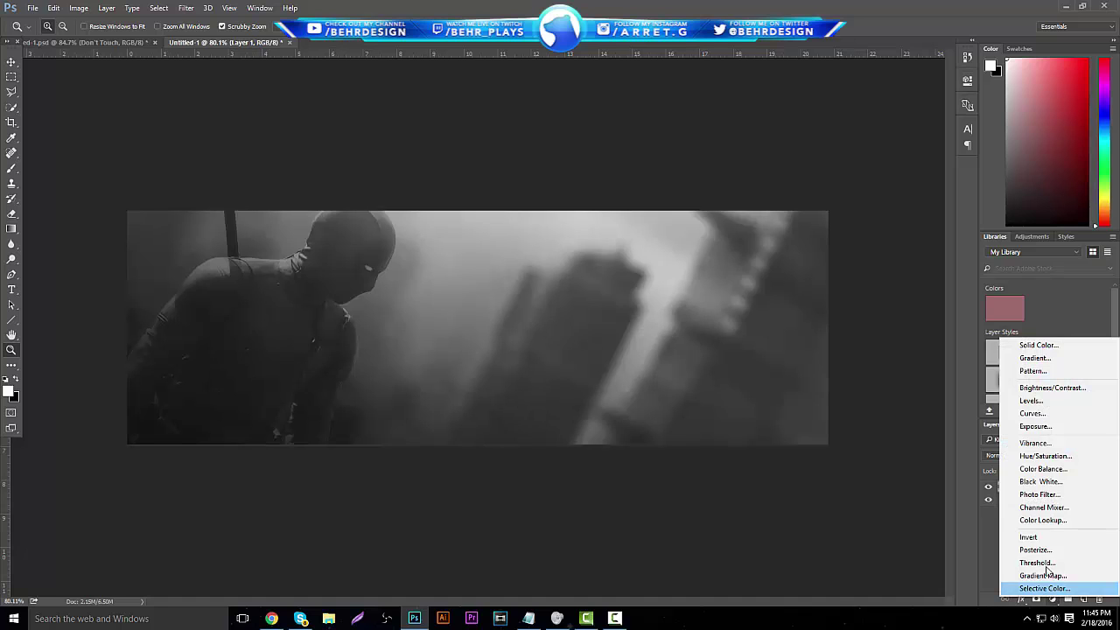
{"action": "left_click", "coordinate": [1034, 427]}
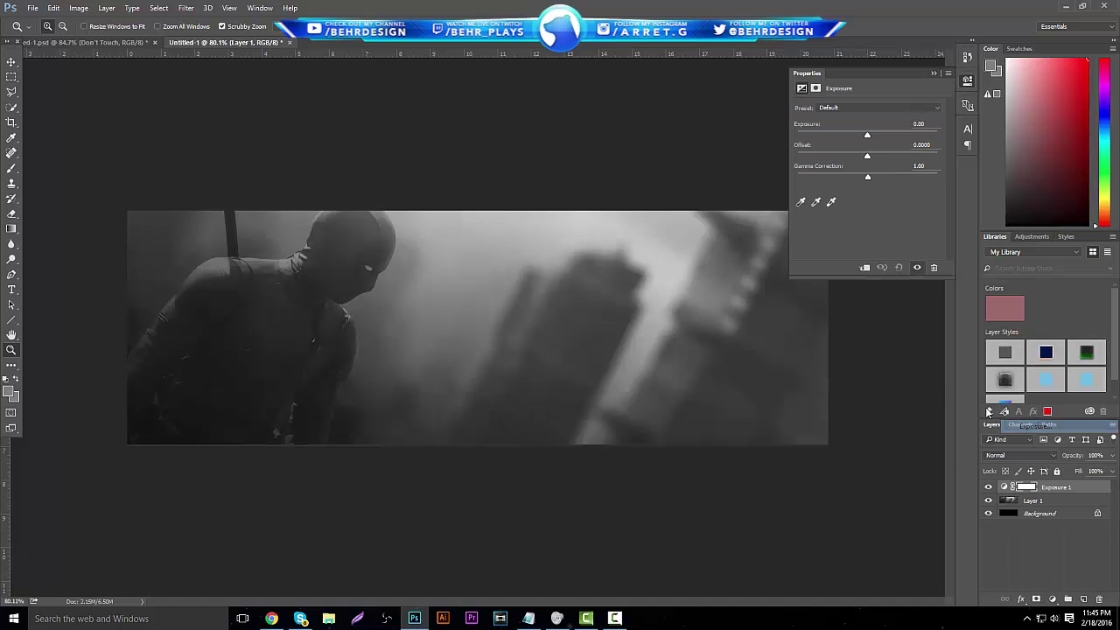
{"action": "left_click_drag", "start_coordinate": [867, 178], "coordinate": [866, 145]}
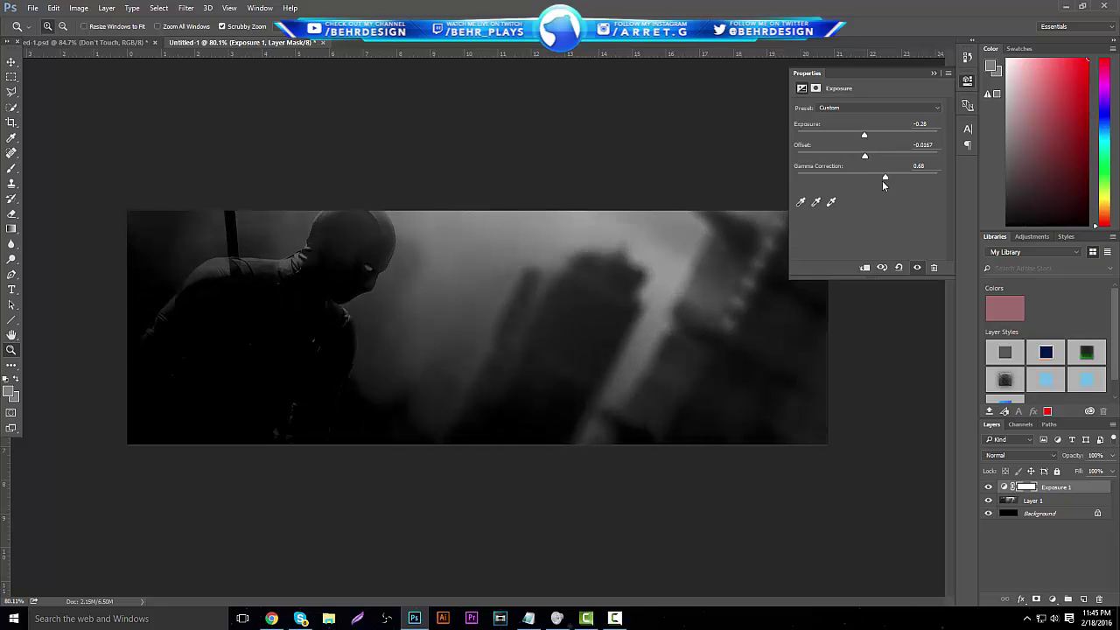
{"action": "left_click_drag", "start_coordinate": [882, 182], "coordinate": [867, 140]}
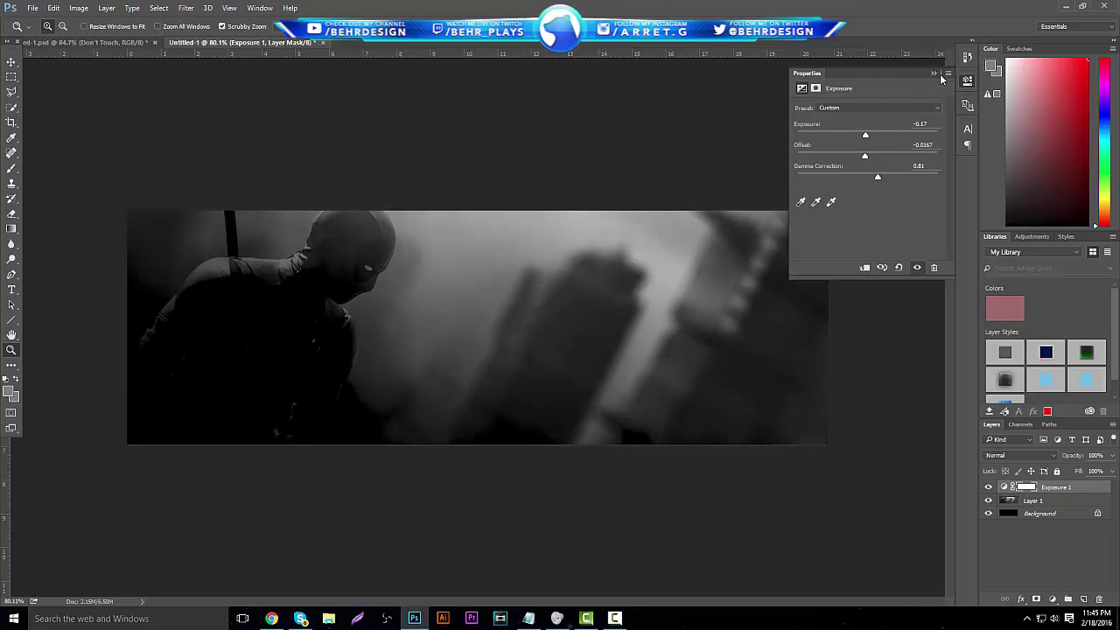
{"action": "left_click", "coordinate": [934, 75]}
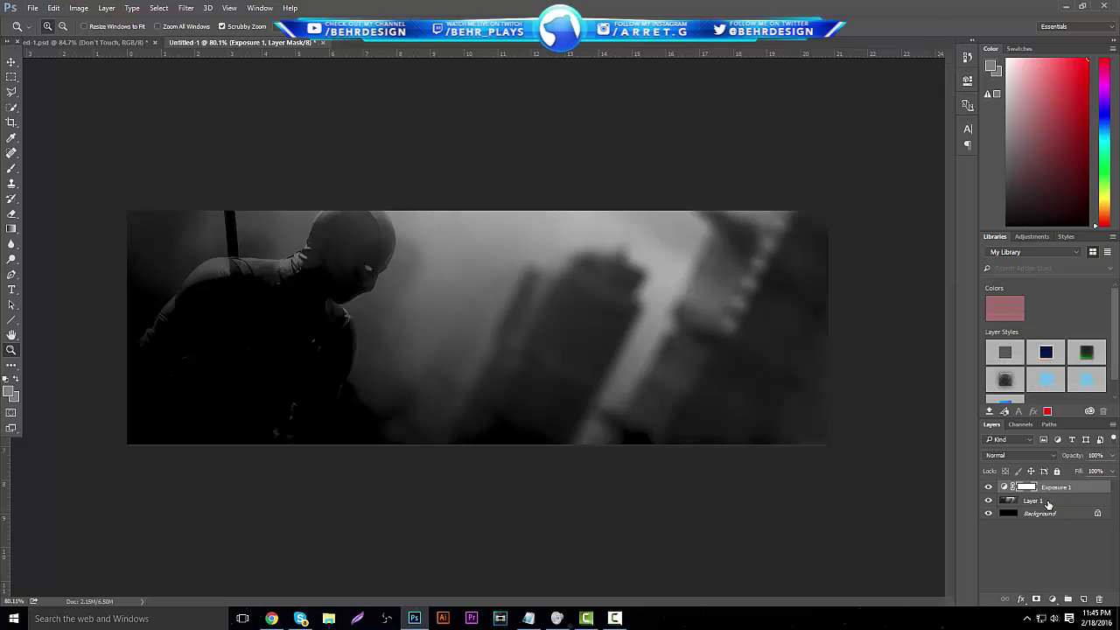
Set the opacity of Layer 1 to 63%.
{"action": "left_click", "coordinate": [1049, 501]}
{"action": "left_click", "coordinate": [1112, 455]}
{"action": "left_click_drag", "start_coordinate": [1108, 472], "coordinate": [1089, 472]}
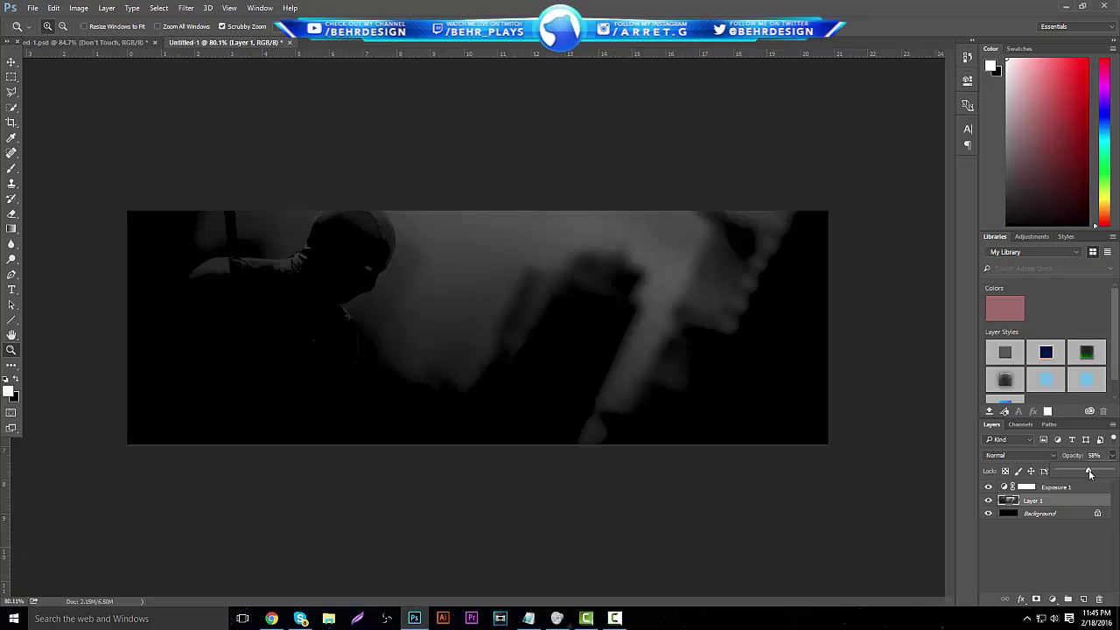
{"action": "left_click", "coordinate": [1054, 500]}
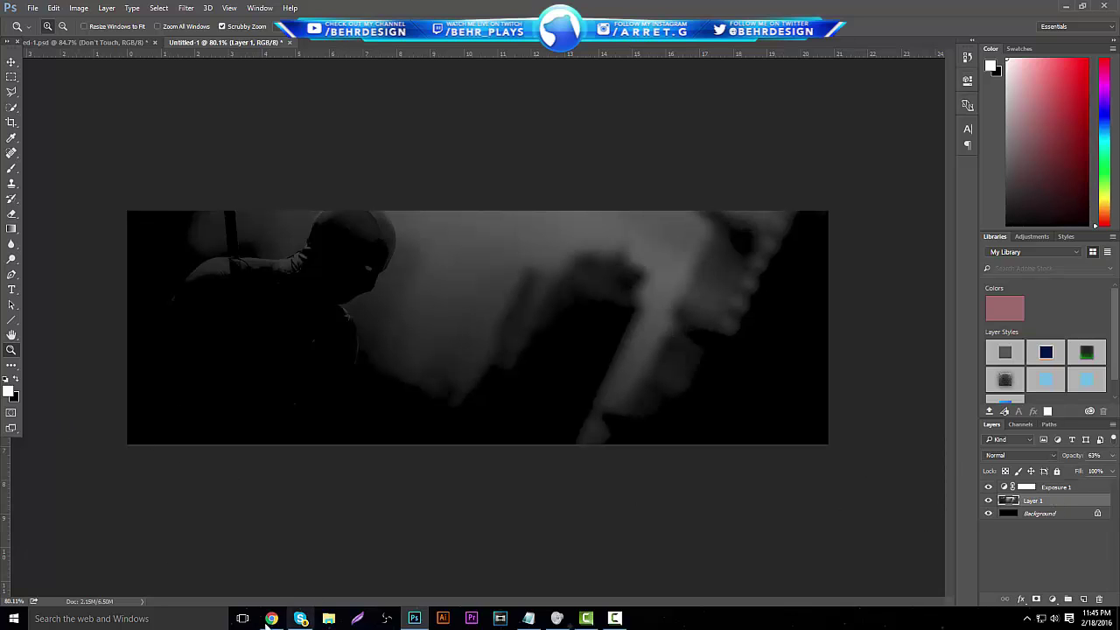
Check the Deadpool logo in Chrome, and open its PNG file from the Downloads folder in Photoshop.
{"action": "left_click", "coordinate": [272, 619]}
{"action": "key", "text": "ctrl+Tab"}
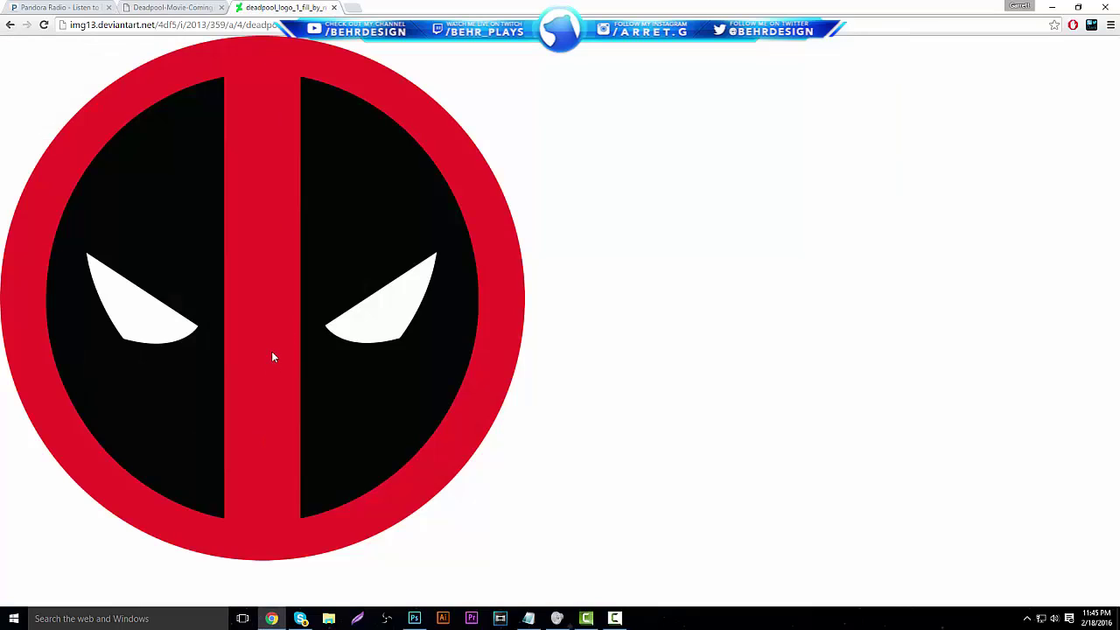
{"action": "left_click", "coordinate": [414, 619]}
{"action": "left_click", "coordinate": [32, 8]}
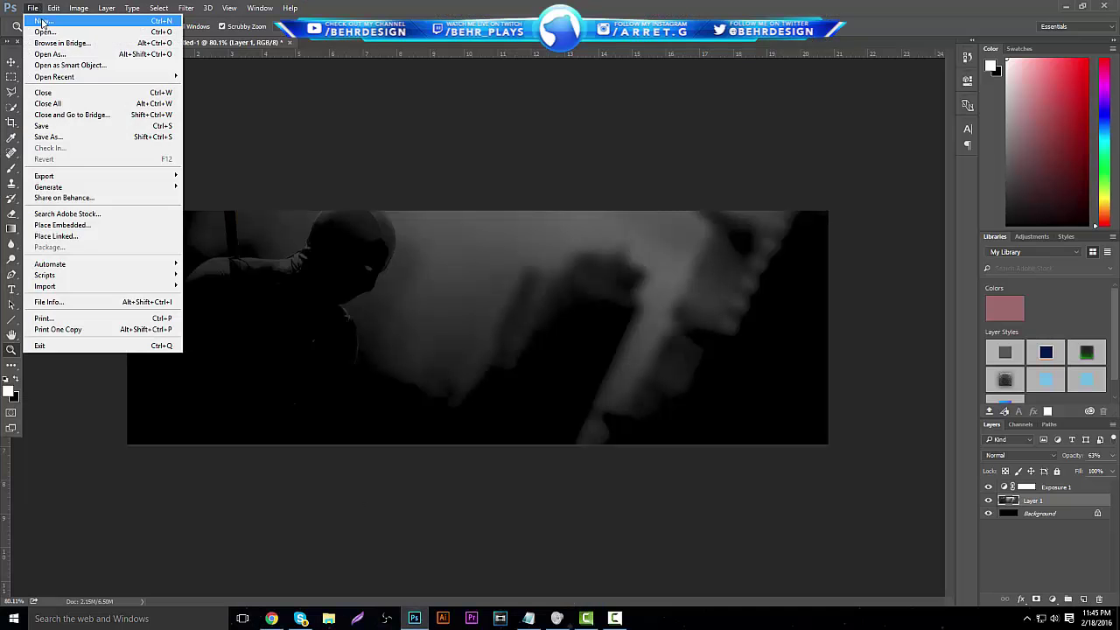
{"action": "left_click", "coordinate": [44, 31]}
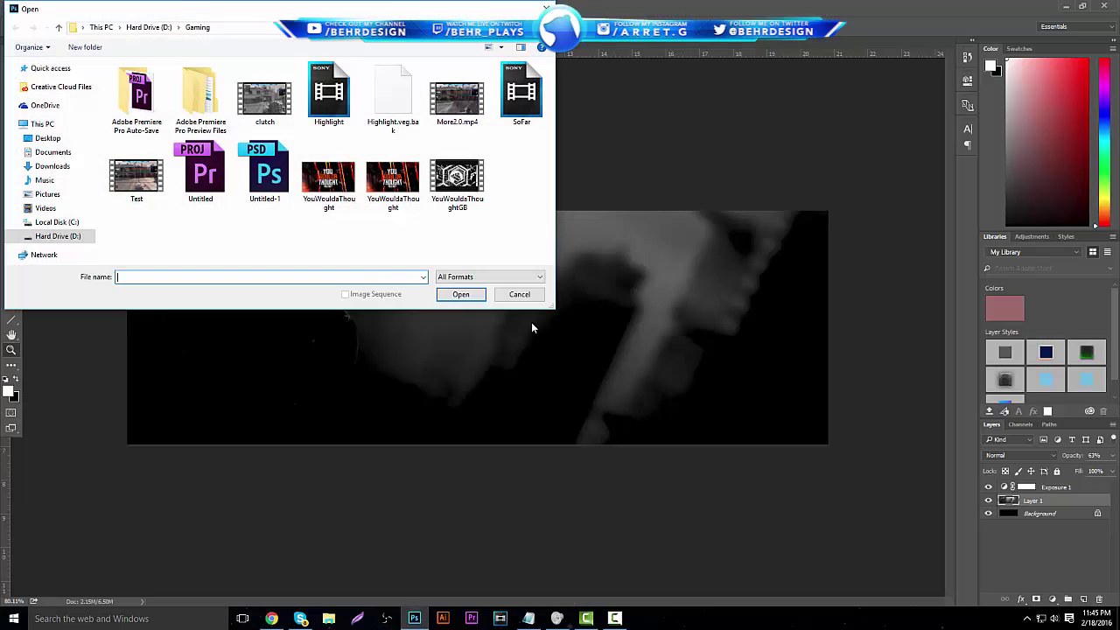
{"action": "left_click", "coordinate": [52, 167]}
{"action": "double_click", "coordinate": [162, 278]}
{"action": "type", "text": "dea"}
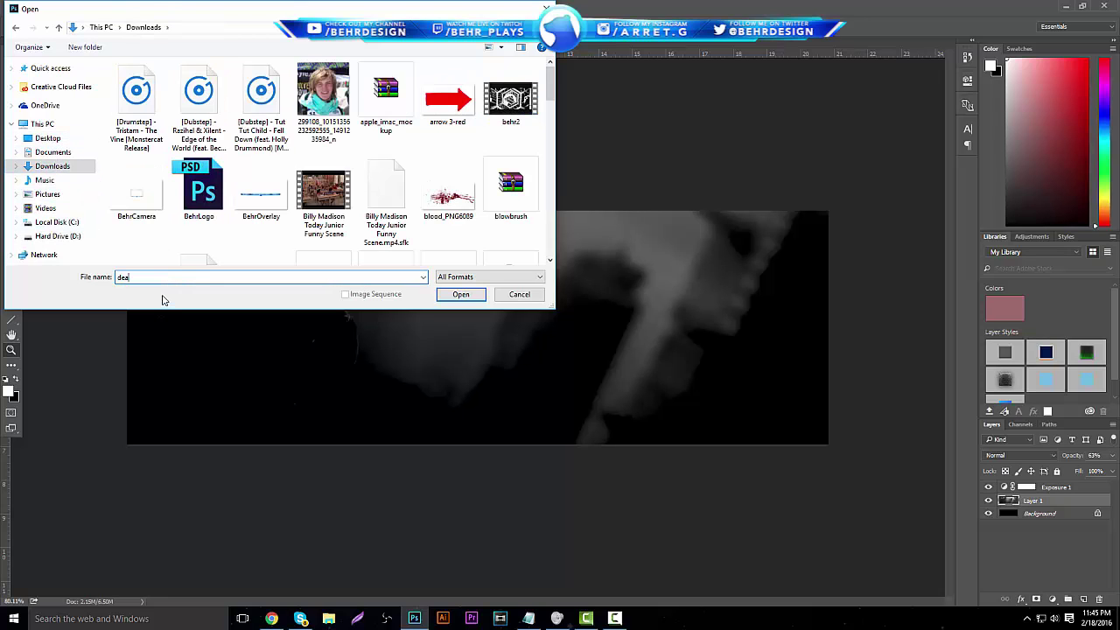
{"action": "type", "text": "de"}
{"action": "left_click", "coordinate": [164, 298]}
{"action": "left_click", "coordinate": [461, 294]}
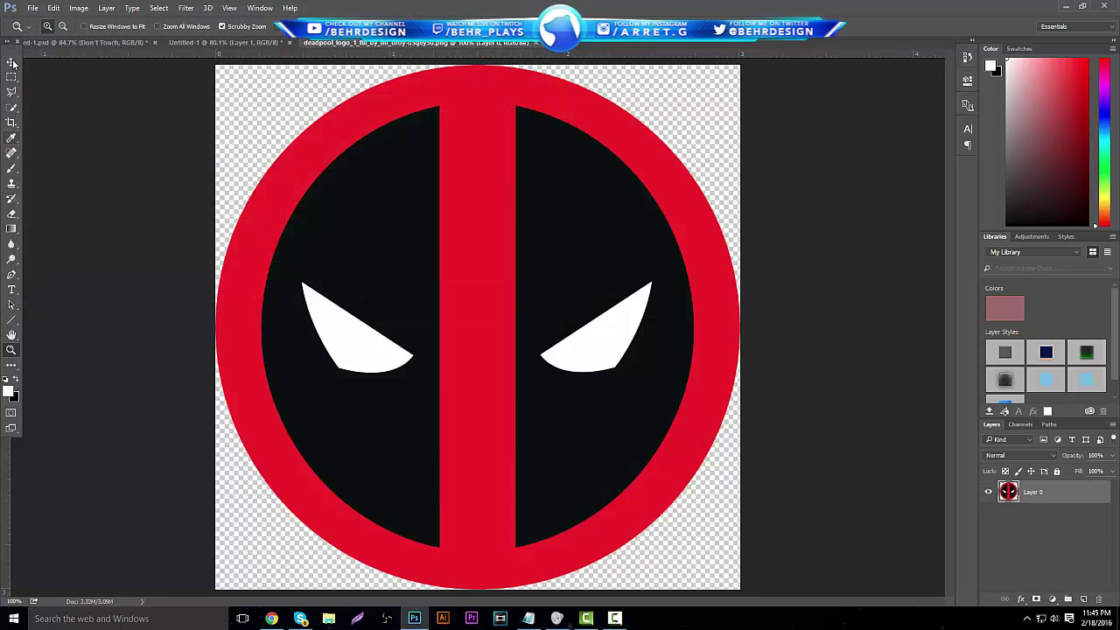
Bring the Deadpool logo into the Untitled-1 banner, scale it to 22.44% and centre it at X 750, Y 250 px.
{"action": "left_click_drag", "start_coordinate": [225, 79], "coordinate": [390, 262]}
{"action": "key", "text": "ctrl+t"}
{"action": "left_click_drag", "start_coordinate": [680, 151], "coordinate": [458, 376]}
{"action": "left_click_drag", "start_coordinate": [364, 431], "coordinate": [516, 280]}
{"action": "left_click_drag", "start_coordinate": [556, 242], "coordinate": [487, 320]}
{"action": "left_click_drag", "start_coordinate": [459, 340], "coordinate": [520, 297]}
{"action": "left_click", "coordinate": [532, 287]}
{"action": "mouse_move", "coordinate": [494, 323]}
{"action": "left_mouse_down"}
{"action": "mouse_move", "coordinate": [505, 325]}
{"action": "mouse_move", "coordinate": [500, 311]}
{"action": "left_mouse_up"}
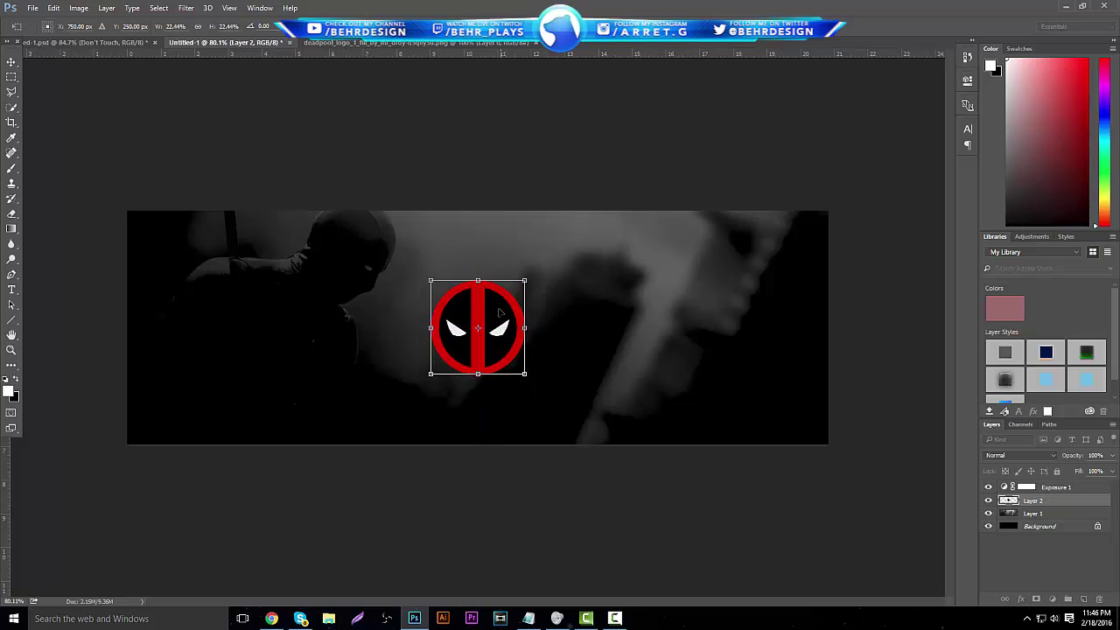
{"action": "key", "text": "Return"}
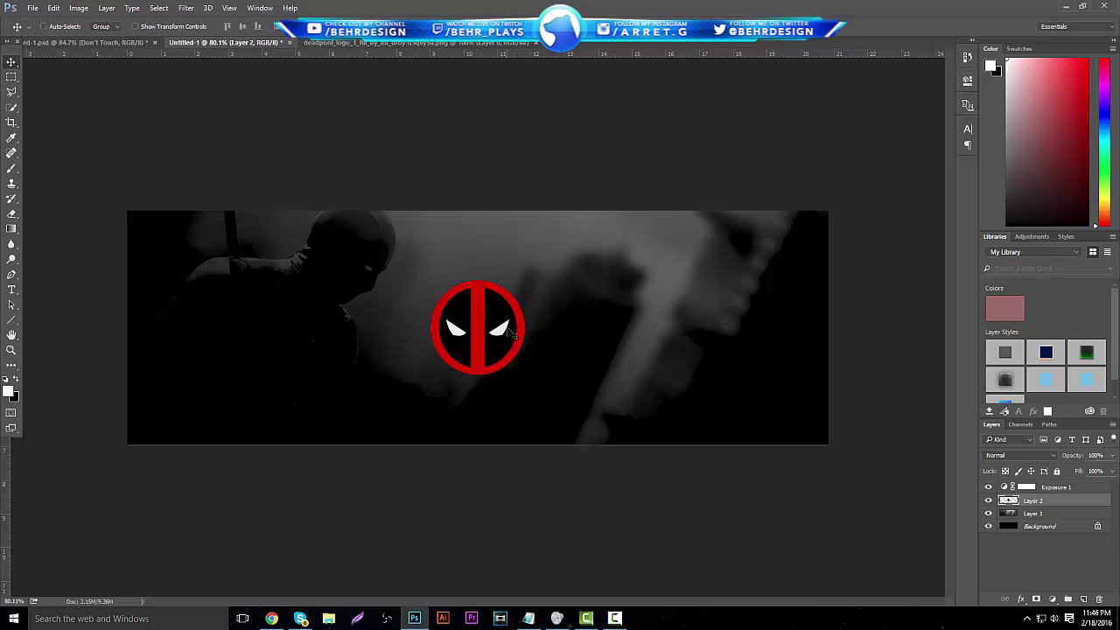
{"action": "left_click_drag", "start_coordinate": [510, 339], "coordinate": [511, 339]}
Search Google in a new Chrome tab for "deadpool wallpaper" and open the preview of the comic-style wallpaper with the explosive background.
{"action": "left_click", "coordinate": [271, 618]}
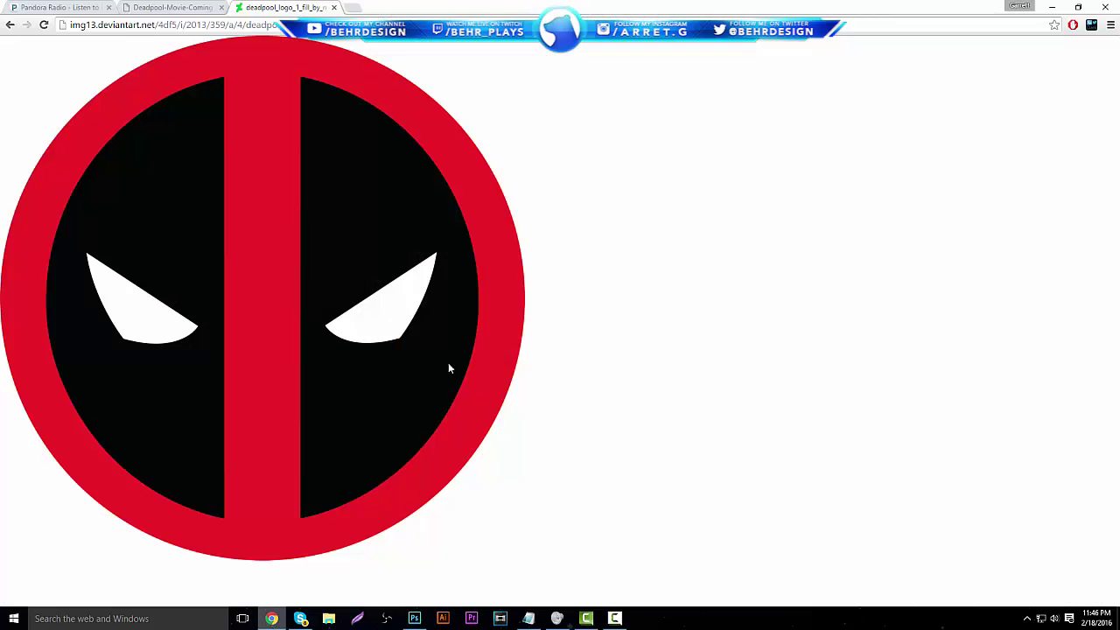
{"action": "left_click", "coordinate": [353, 7]}
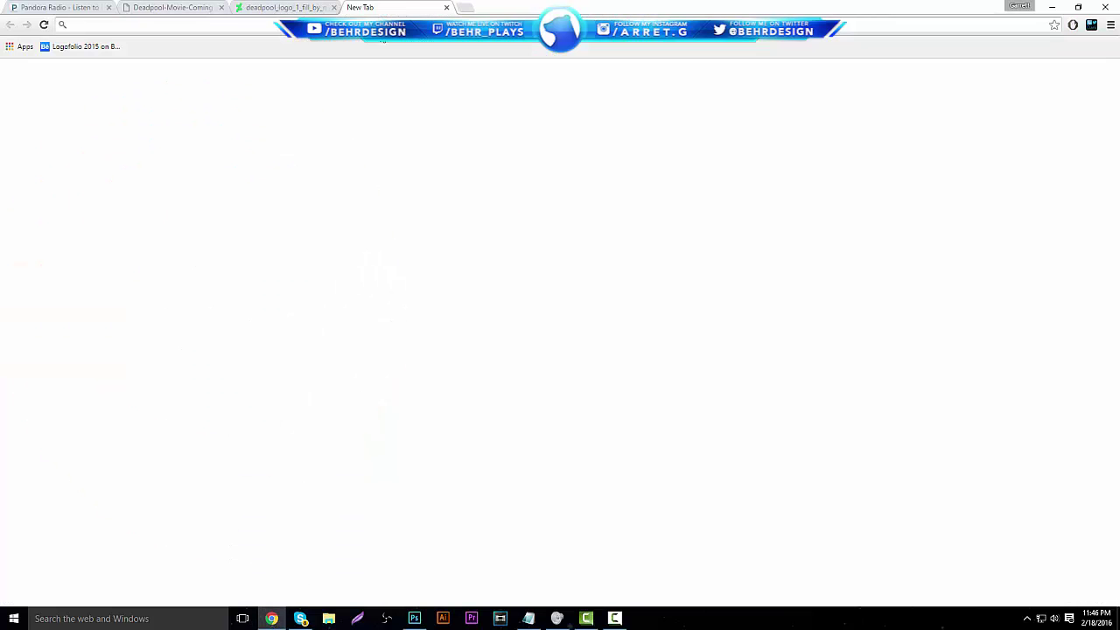
{"action": "type", "text": "deadpool mw"}
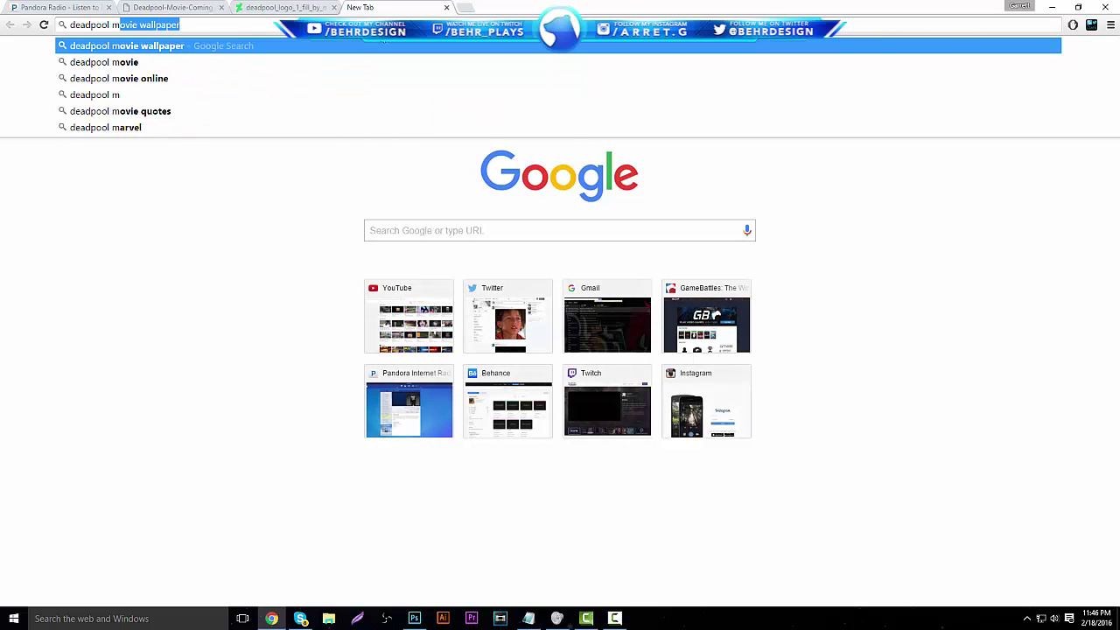
{"action": "key", "text": "BackSpace"}
{"action": "key", "text": "BackSpace"}
{"action": "key", "text": "BackSpace"}
{"action": "type", "text": "we"}
{"action": "key", "text": "BackSpace"}
{"action": "key", "text": "BackSpace"}
{"action": "type", "text": "wallpaper"}
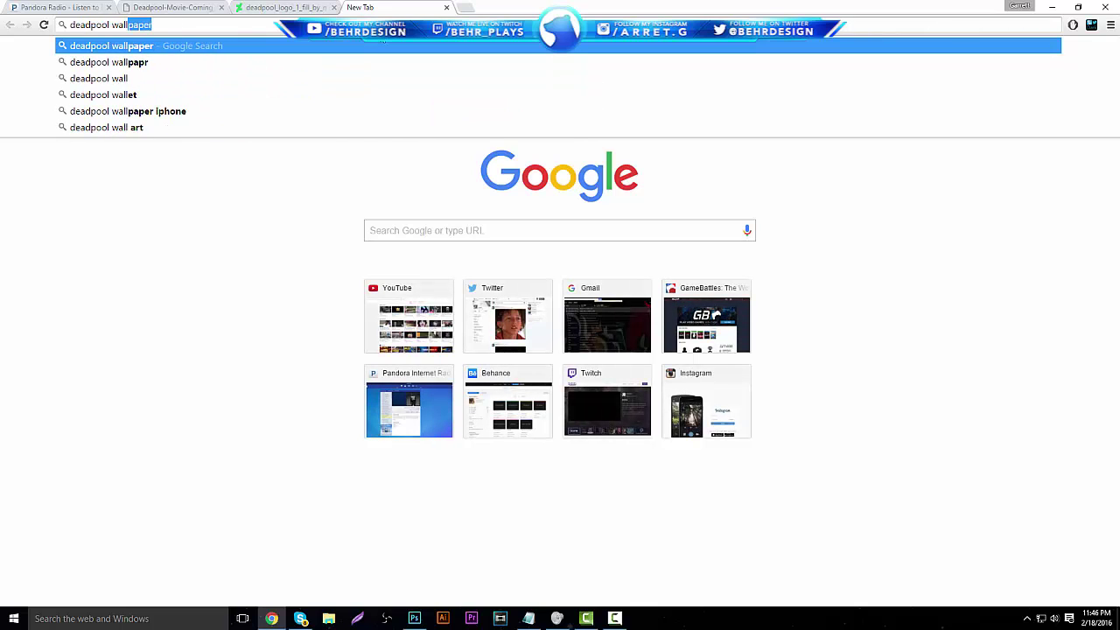
{"action": "key", "text": "Return"}
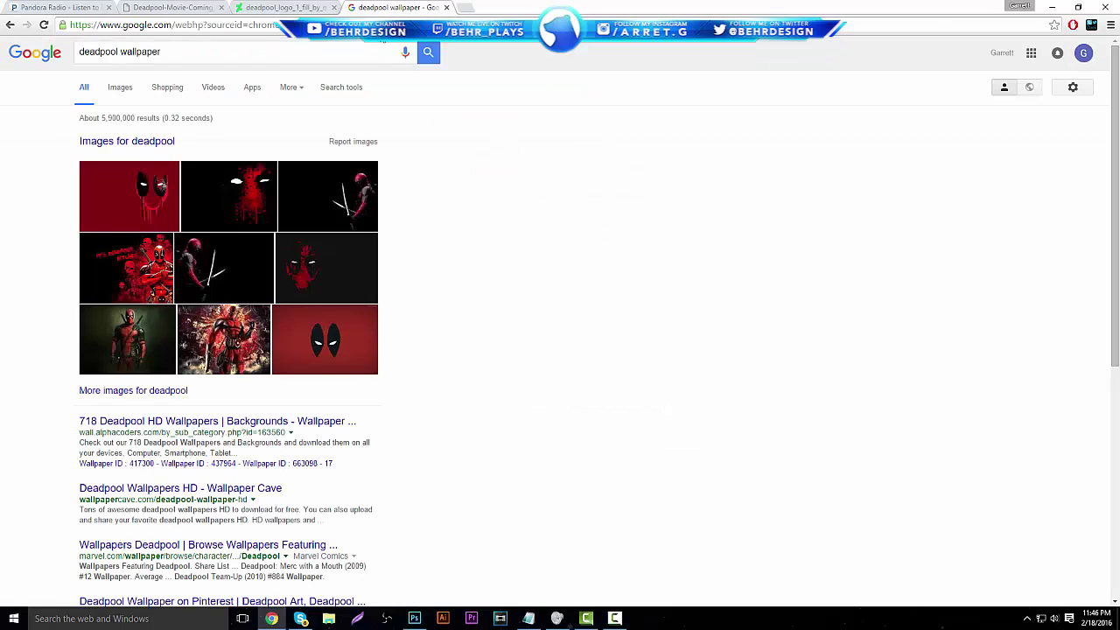
{"action": "left_click", "coordinate": [242, 359]}
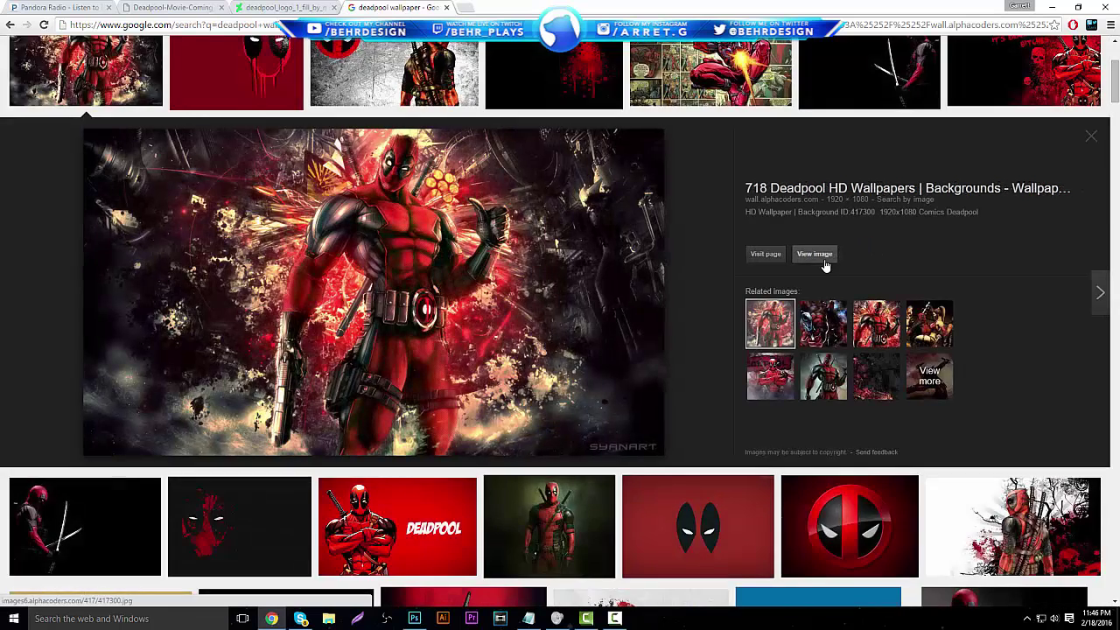
Open the comic-style Deadpool wallpaper at full size, copy the image and paste it into the Untitled-1 banner in Photoshop.
{"action": "left_click", "coordinate": [821, 254]}
{"action": "right_click", "coordinate": [295, 277]}
{"action": "left_click", "coordinate": [332, 313]}
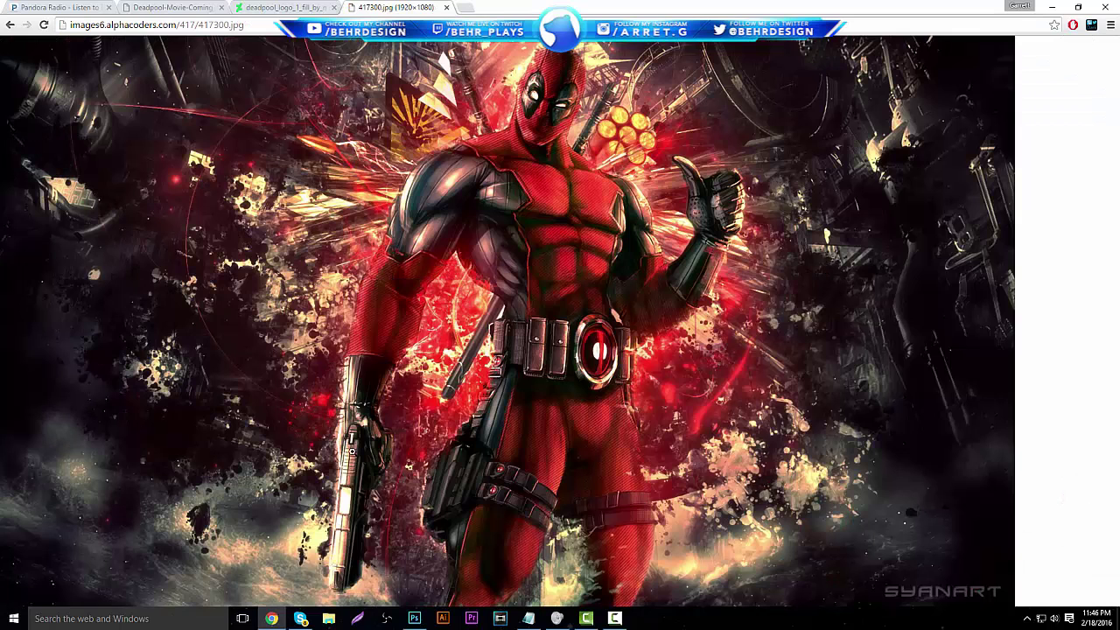
{"action": "left_click", "coordinate": [414, 617]}
{"action": "key", "text": "ctrl+v"}
Convert the pasted wallpaper layer to greyscale with the Black and White adjustment, using the Default preset.
{"action": "left_click", "coordinate": [78, 7]}
{"action": "mouse_move", "coordinate": [96, 35]}
{"action": "left_click", "coordinate": [237, 118]}
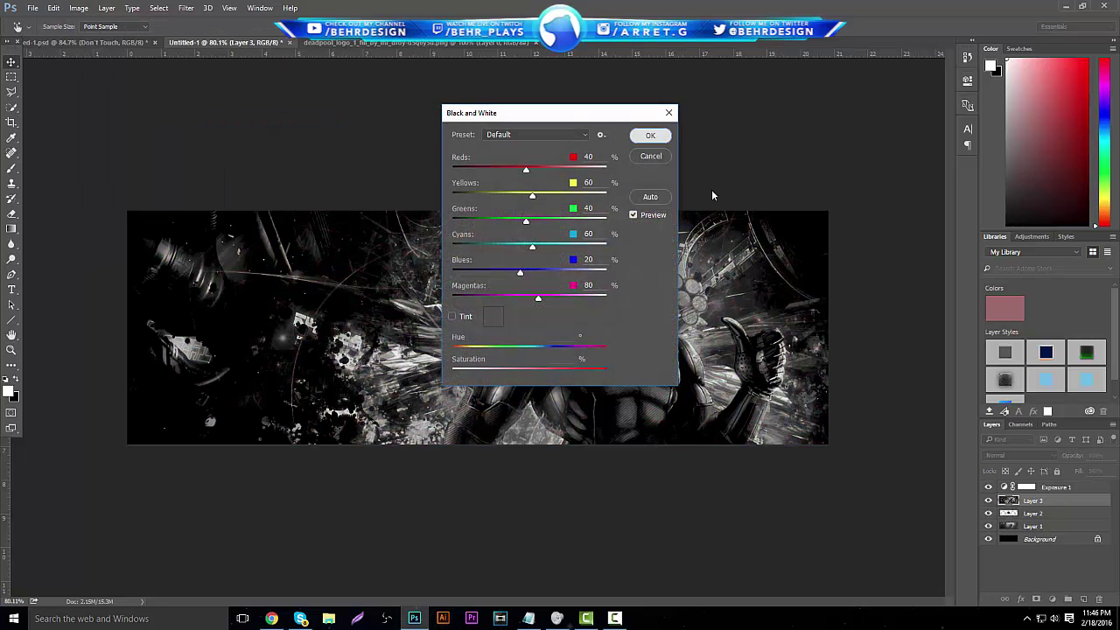
{"action": "left_click", "coordinate": [649, 136]}
Clip Layer 3 to the logo layer, blend it with Linear Burn at 67% opacity, and reposition the texture over the logo.
{"action": "left_click", "coordinate": [1042, 504], "text": "alt"}
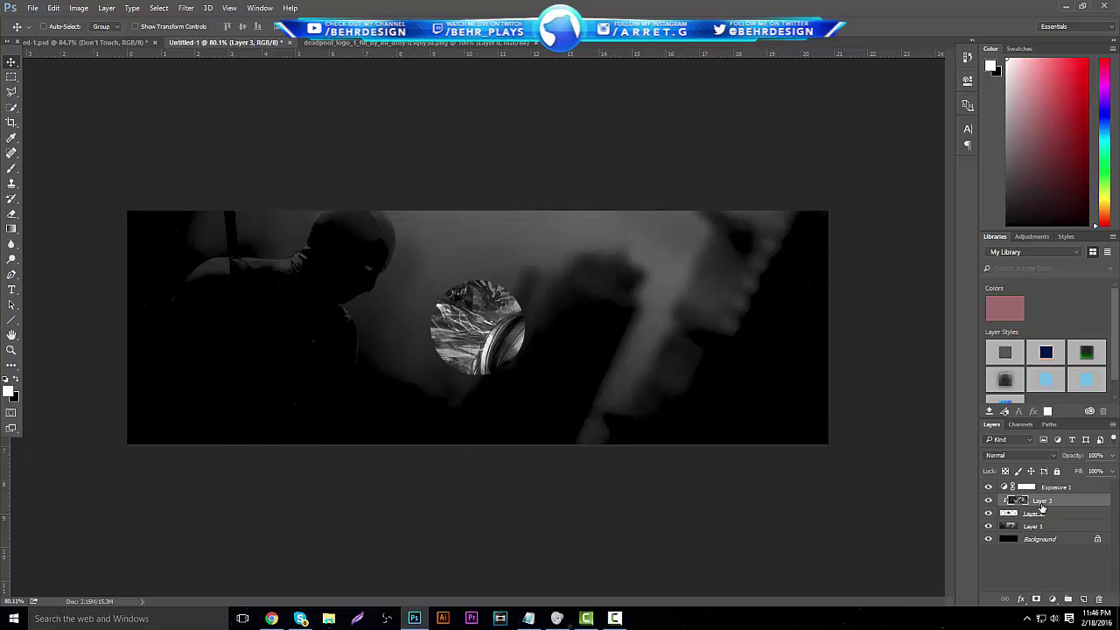
{"action": "left_click", "coordinate": [1015, 455]}
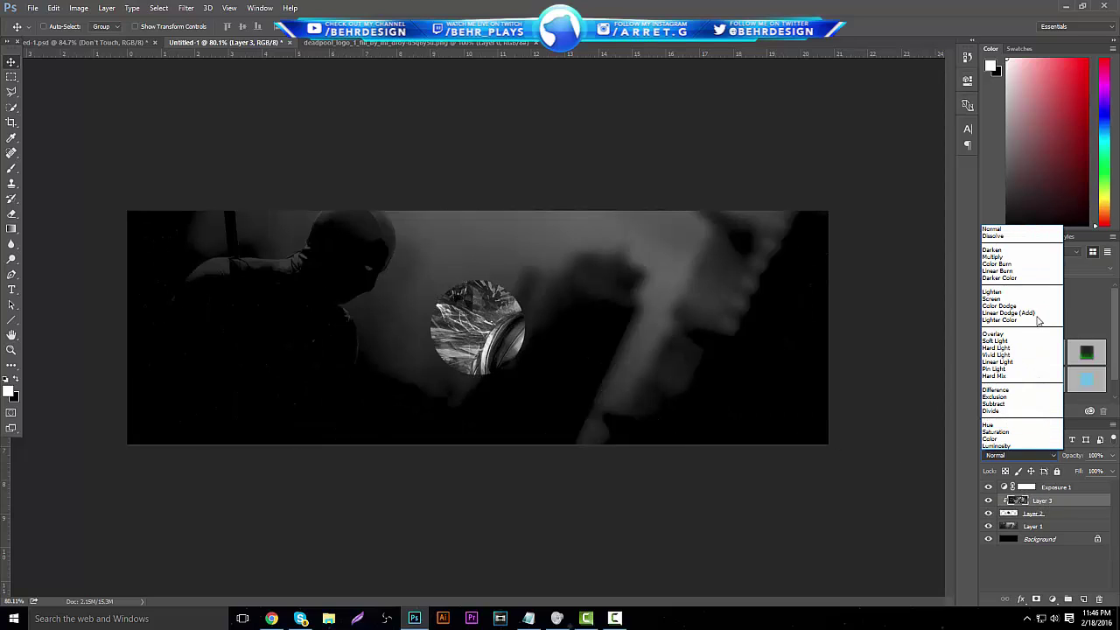
{"action": "left_click", "coordinate": [1018, 272]}
{"action": "left_click", "coordinate": [1112, 455]}
{"action": "mouse_move", "coordinate": [1086, 473]}
{"action": "left_mouse_down"}
{"action": "mouse_move", "coordinate": [1109, 476]}
{"action": "mouse_move", "coordinate": [1093, 476]}
{"action": "left_mouse_up"}
{"action": "left_click_drag", "start_coordinate": [521, 319], "coordinate": [357, 249]}
Draw a black circle 254 px wide, move its layer below the logo layer and centre it behind the logo.
{"action": "left_click", "coordinate": [11, 351]}
{"action": "mouse_move", "coordinate": [488, 343]}
{"action": "left_mouse_down"}
{"action": "mouse_move", "coordinate": [463, 345]}
{"action": "mouse_move", "coordinate": [532, 420]}
{"action": "mouse_move", "coordinate": [498, 357]}
{"action": "mouse_move", "coordinate": [477, 359]}
{"action": "mouse_move", "coordinate": [487, 358]}
{"action": "left_mouse_up"}
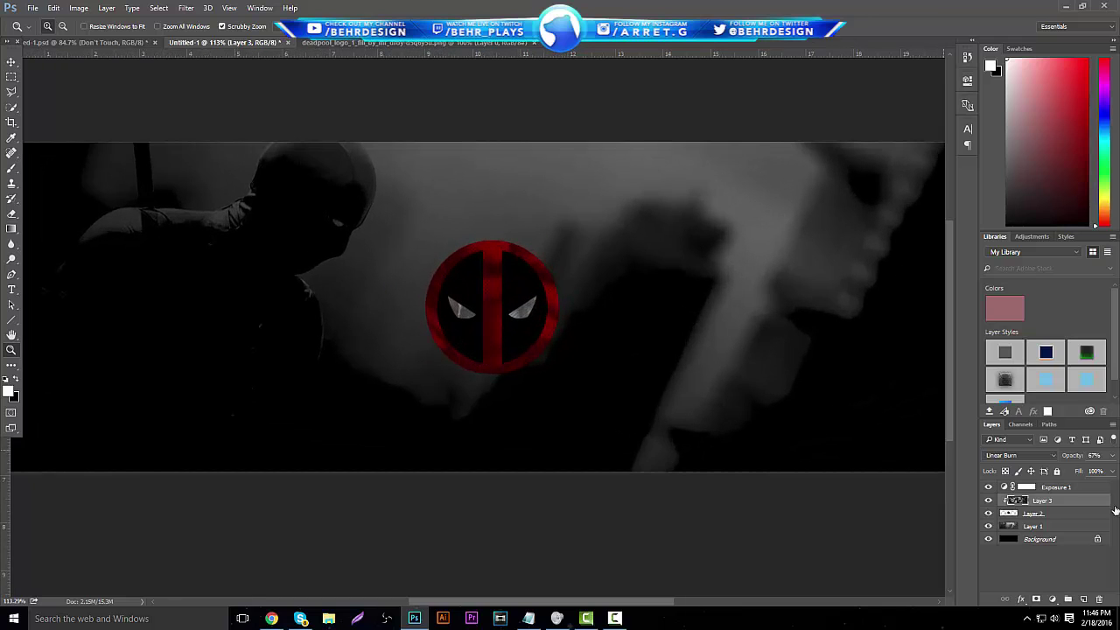
{"action": "left_click", "coordinate": [1041, 515]}
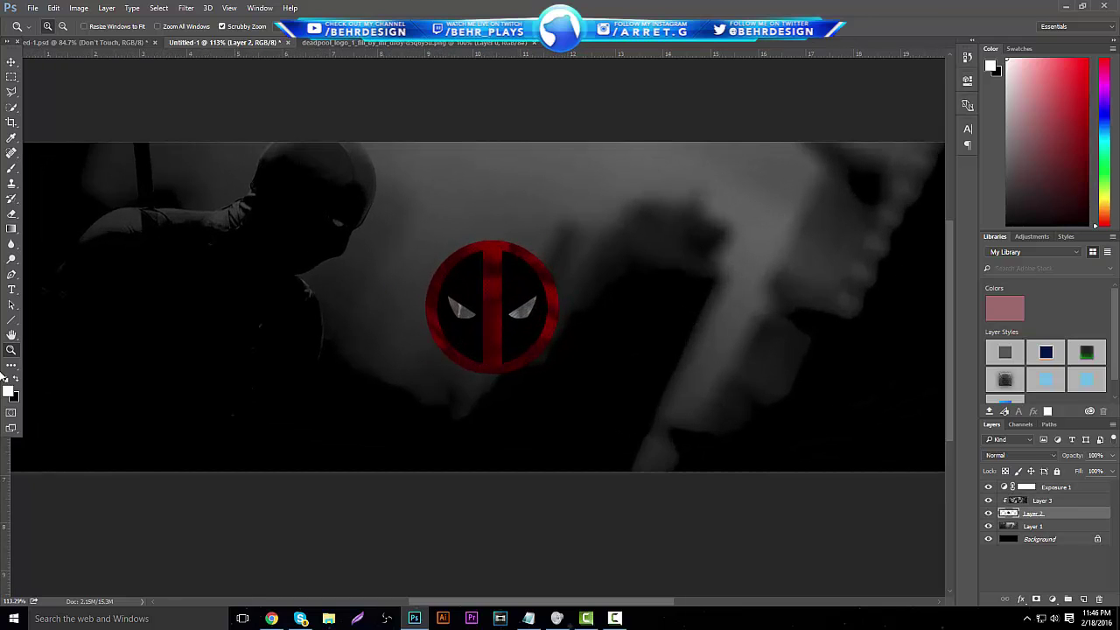
{"action": "left_click", "coordinate": [11, 319]}
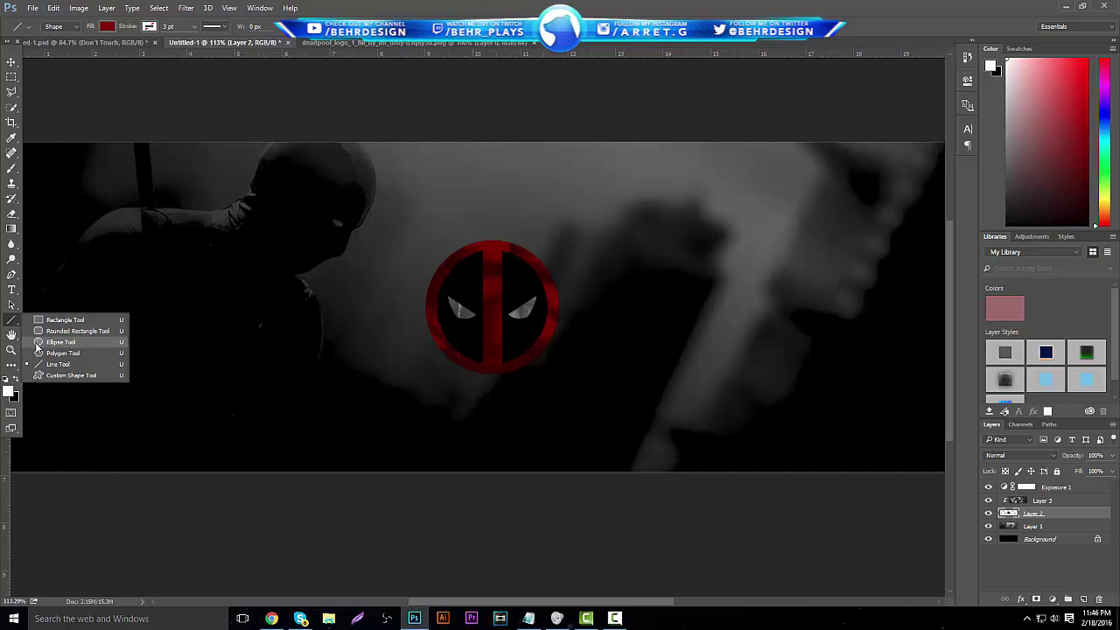
{"action": "left_click", "coordinate": [43, 341]}
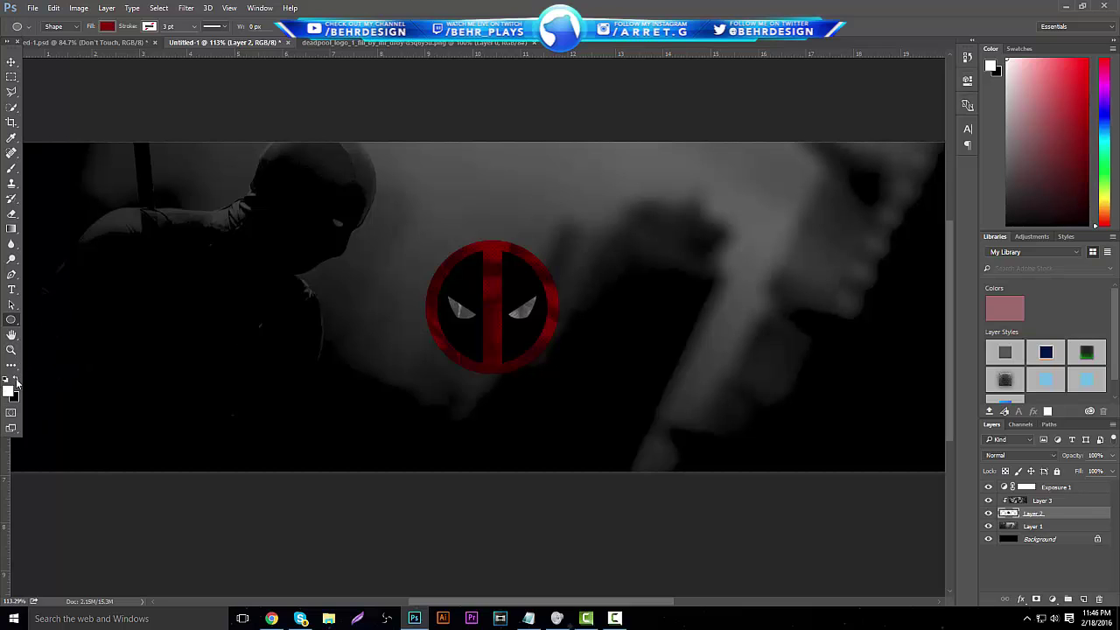
{"action": "left_click", "coordinate": [15, 382]}
{"action": "left_click_drag", "start_coordinate": [409, 245], "coordinate": [578, 423]}
{"action": "key", "text": "v"}
{"action": "left_click_drag", "start_coordinate": [1058, 516], "coordinate": [1057, 534]}
{"action": "left_click_drag", "start_coordinate": [525, 298], "coordinate": [523, 302]}
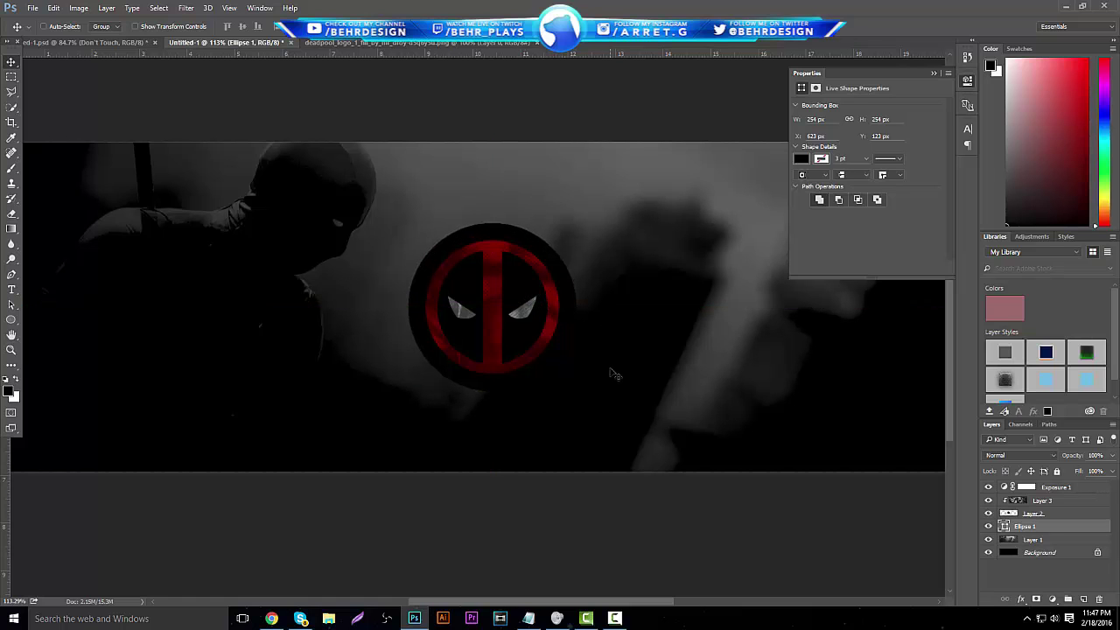
Check the wallpaper in Chrome and the reference banner and logo documents in Photoshop, ending on the Untitled-1 banner.
{"action": "left_click", "coordinate": [271, 618]}
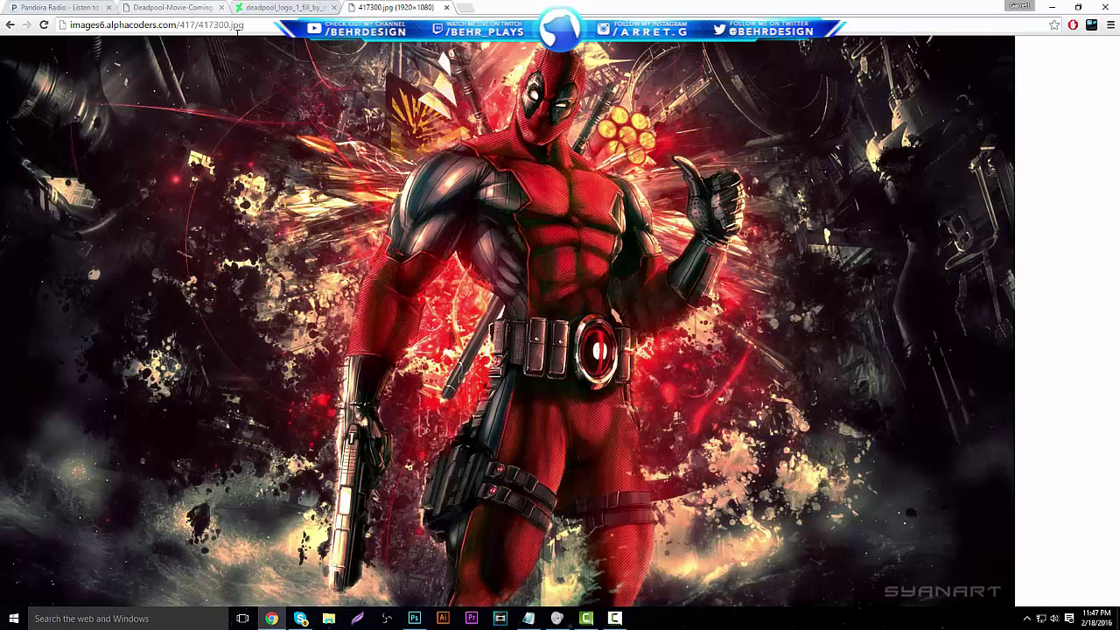
{"action": "left_click", "coordinate": [272, 619]}
{"action": "left_click", "coordinate": [87, 42]}
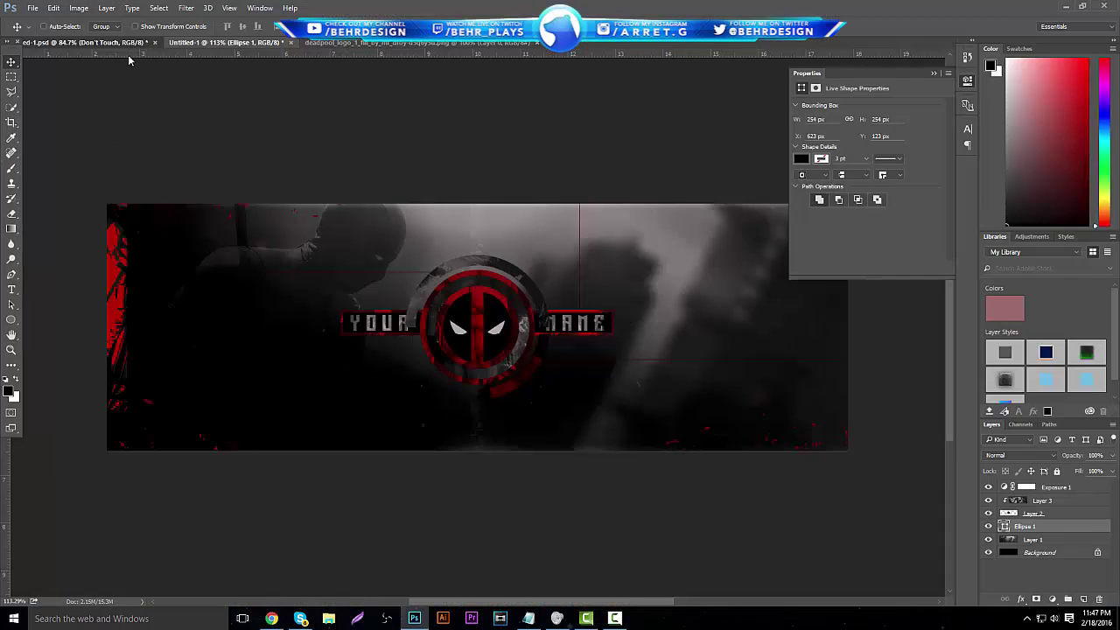
{"action": "left_click", "coordinate": [357, 44]}
{"action": "left_click", "coordinate": [195, 44]}
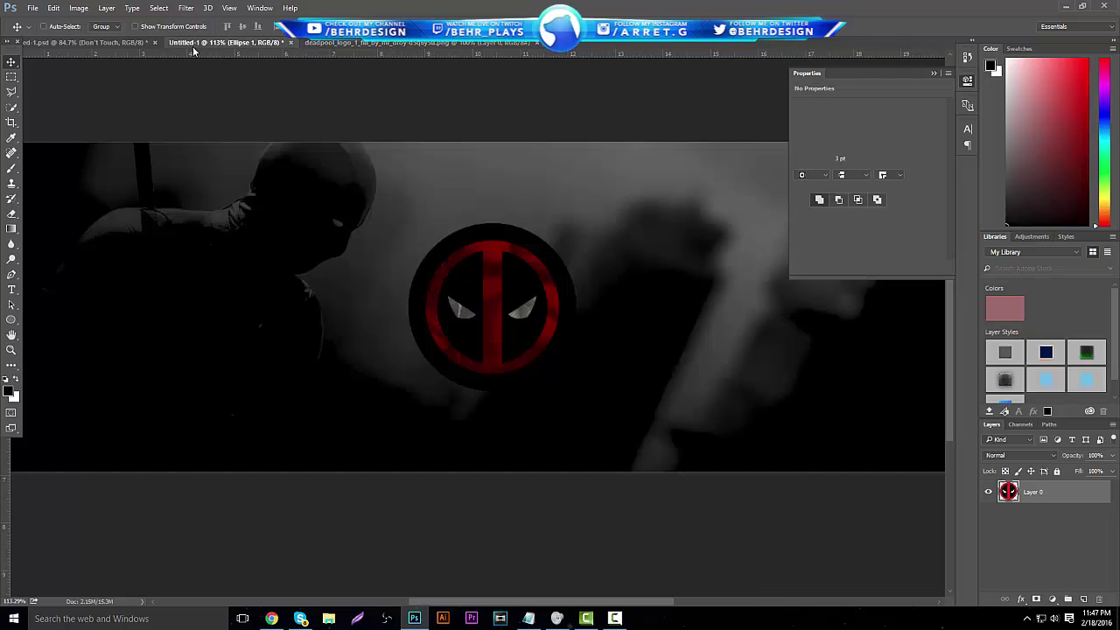
Duplicate the Layer 3 texture and place the copy directly above Ellipse 1, clipped to the black circle.
{"action": "left_click", "coordinate": [1045, 502]}
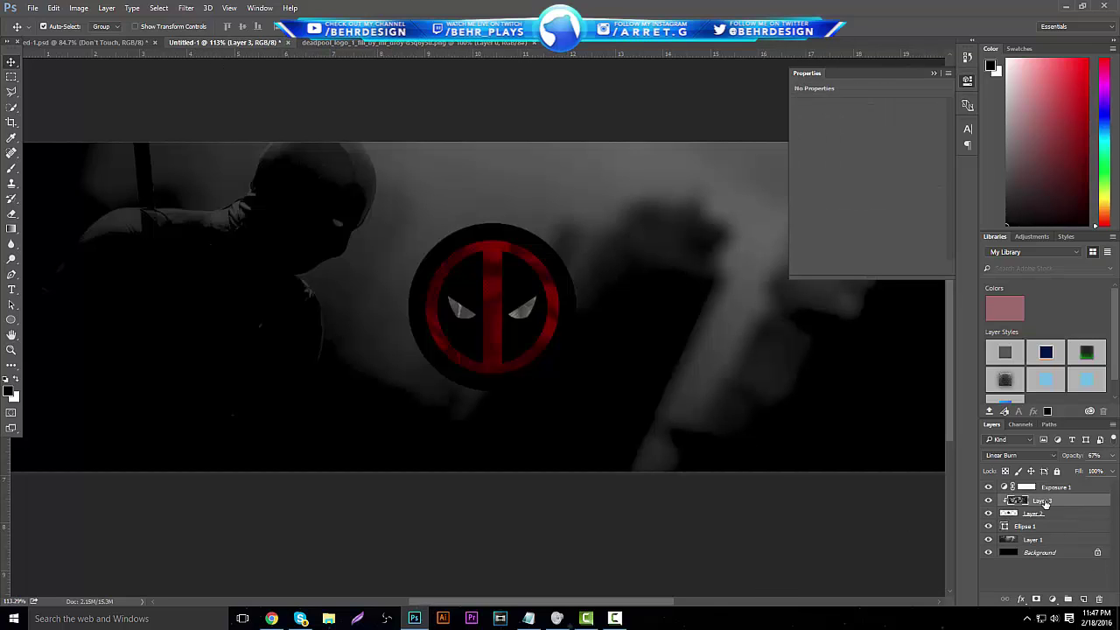
{"action": "key", "text": "ctrl+j"}
{"action": "left_click_drag", "start_coordinate": [1037, 503], "coordinate": [1041, 534]}
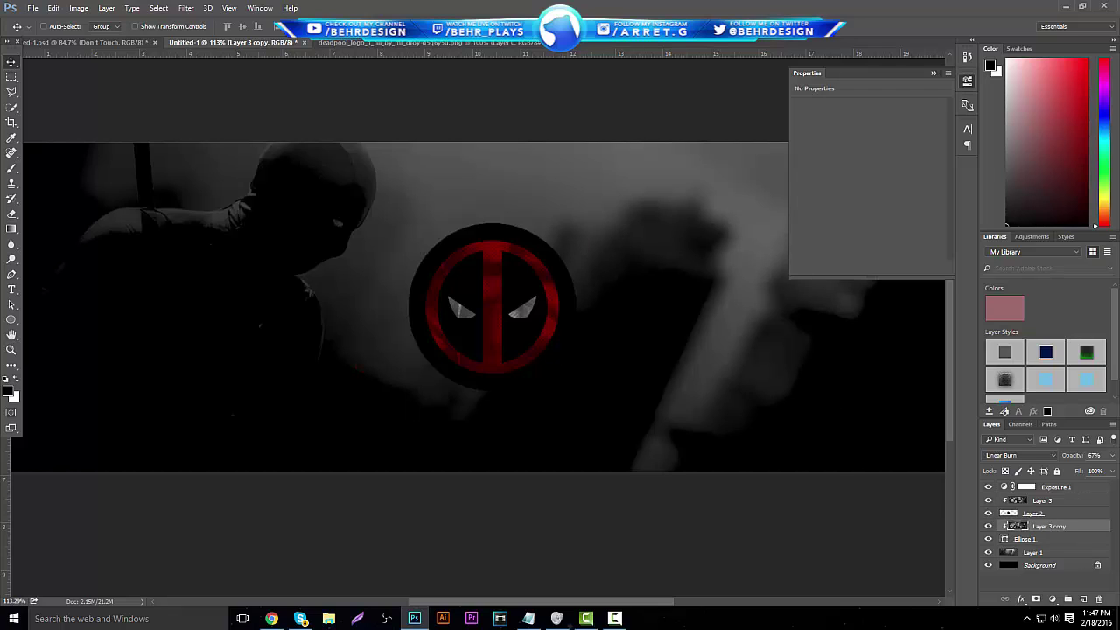
Set Layer 3 copy to Normal blending at 59% opacity and reposition its texture within the circle.
{"action": "left_click", "coordinate": [1110, 471]}
{"action": "left_click", "coordinate": [1040, 455]}
{"action": "left_click", "coordinate": [1015, 237]}
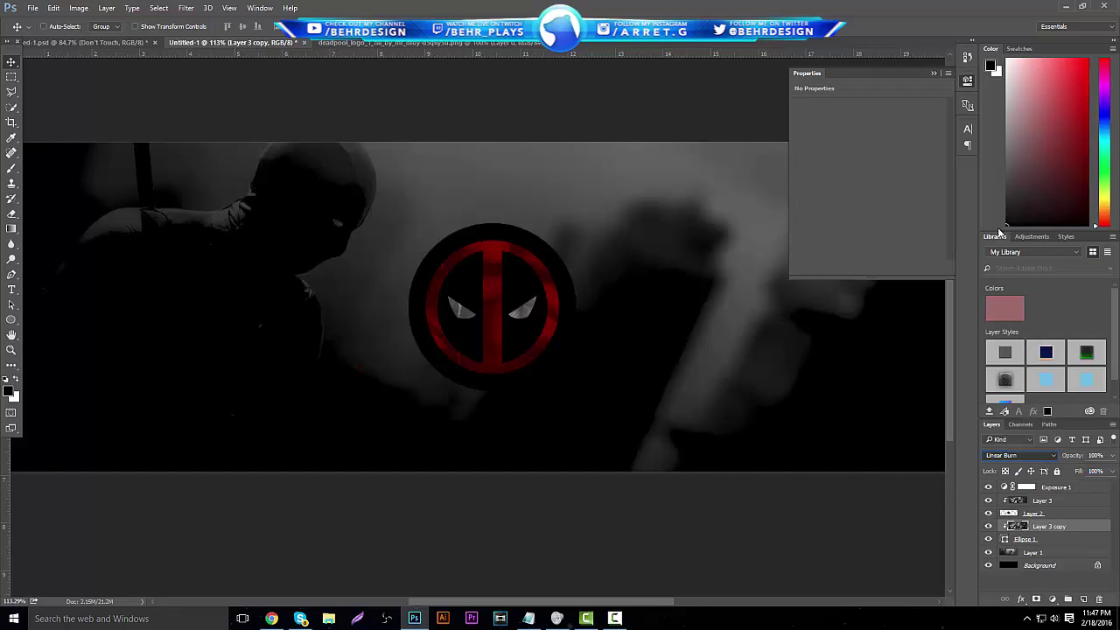
{"action": "left_click", "coordinate": [1110, 470]}
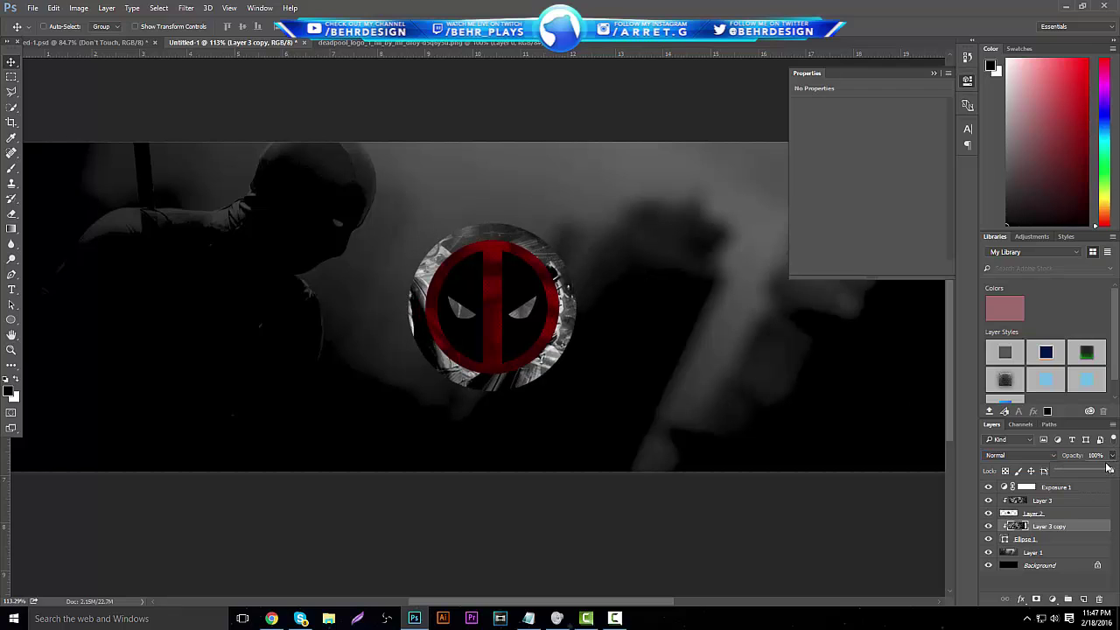
{"action": "left_click_drag", "start_coordinate": [1096, 471], "coordinate": [1089, 472]}
{"action": "left_click_drag", "start_coordinate": [697, 342], "coordinate": [447, 398]}
Duplicate Ellipse 1 and fill the lower ellipse with bright red.
{"action": "left_click", "coordinate": [10, 349]}
{"action": "left_click_drag", "start_coordinate": [472, 324], "coordinate": [520, 323]}
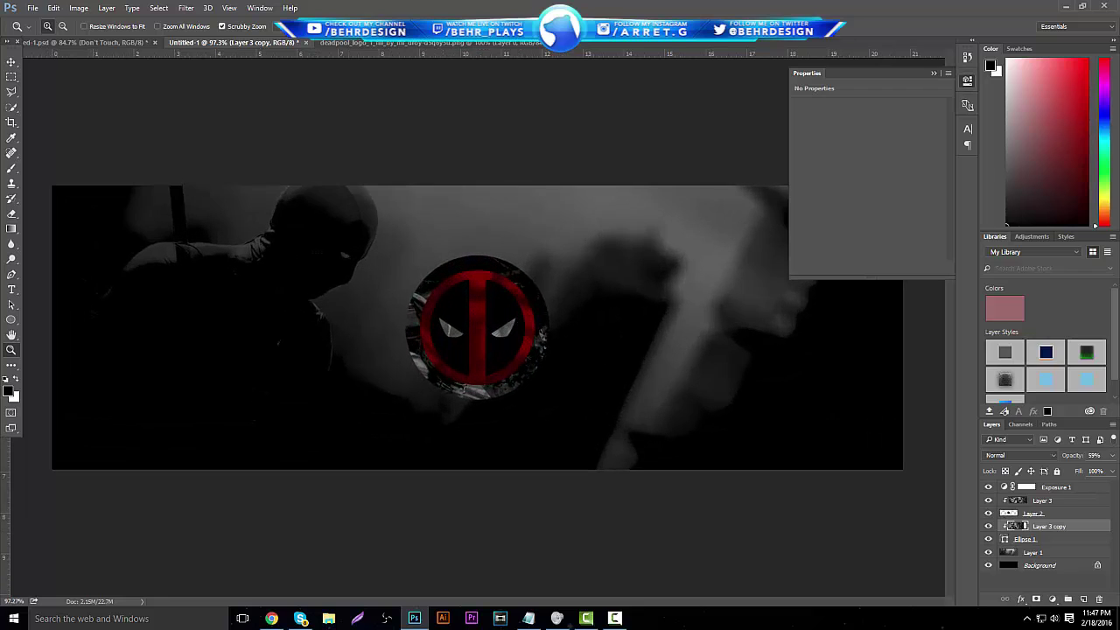
{"action": "left_click", "coordinate": [1037, 540]}
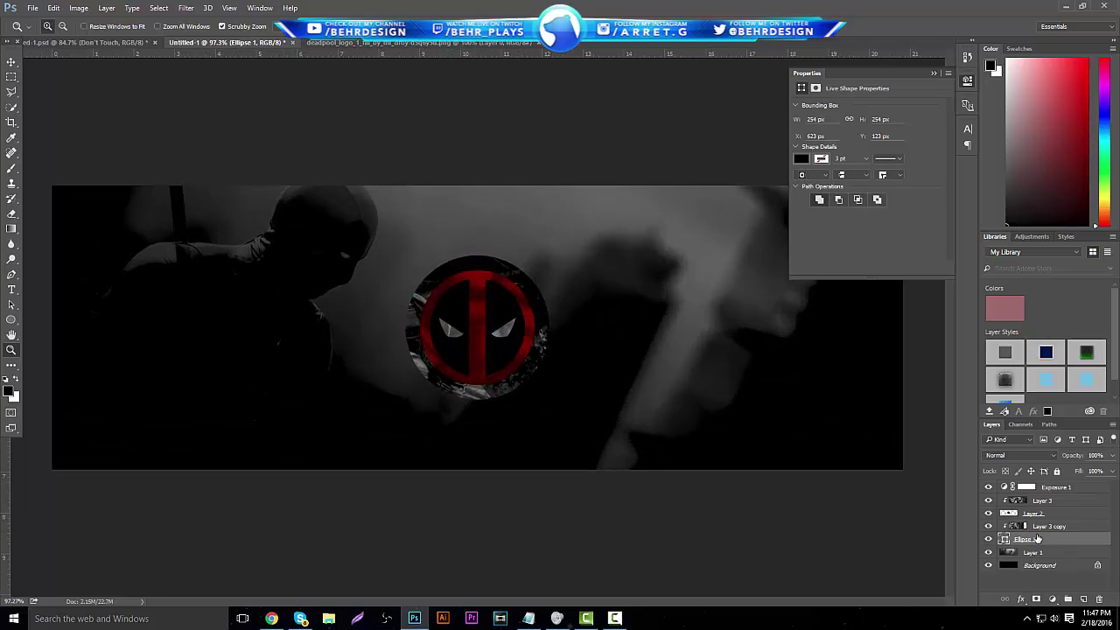
{"action": "key", "text": "ctrl+j"}
{"action": "left_click", "coordinate": [1029, 552]}
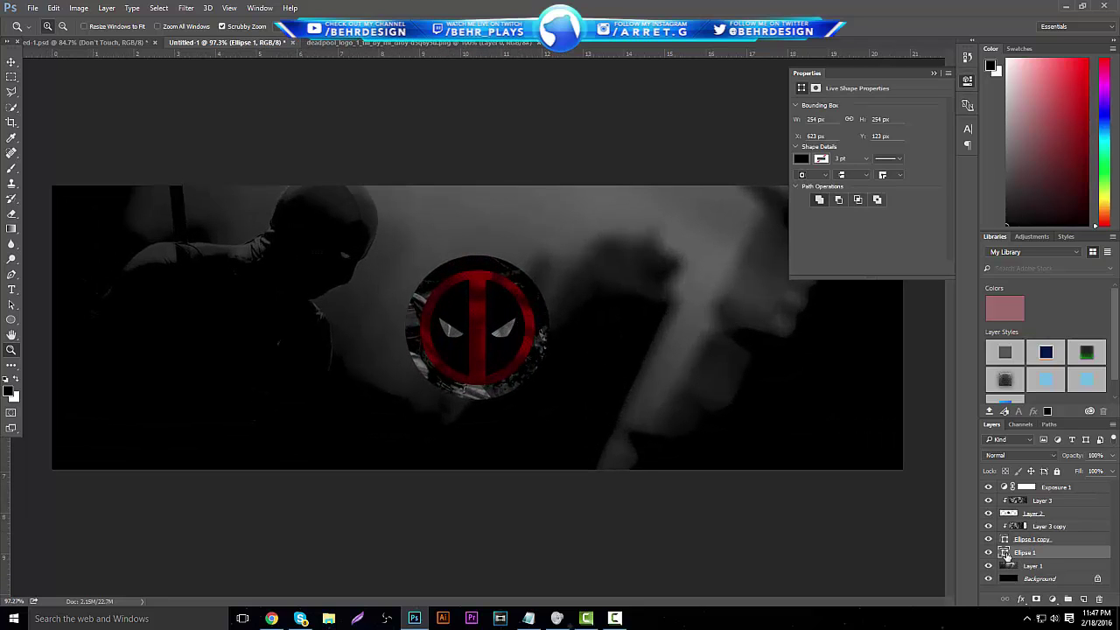
{"action": "double_click", "coordinate": [1006, 554]}
{"action": "left_click", "coordinate": [786, 186]}
{"action": "left_click", "coordinate": [877, 163]}
Scale the red circle to 112.20% about its centre so it forms a ring around the textured circle.
{"action": "key", "text": "ctrl+t"}
{"action": "mouse_move", "coordinate": [549, 255]}
{"action": "left_mouse_down"}
{"action": "mouse_move", "coordinate": [559, 250]}
{"action": "mouse_move", "coordinate": [531, 277]}
{"action": "mouse_move", "coordinate": [561, 241]}
{"action": "left_mouse_up"}
{"action": "left_click_drag", "start_coordinate": [549, 262], "coordinate": [544, 270]}
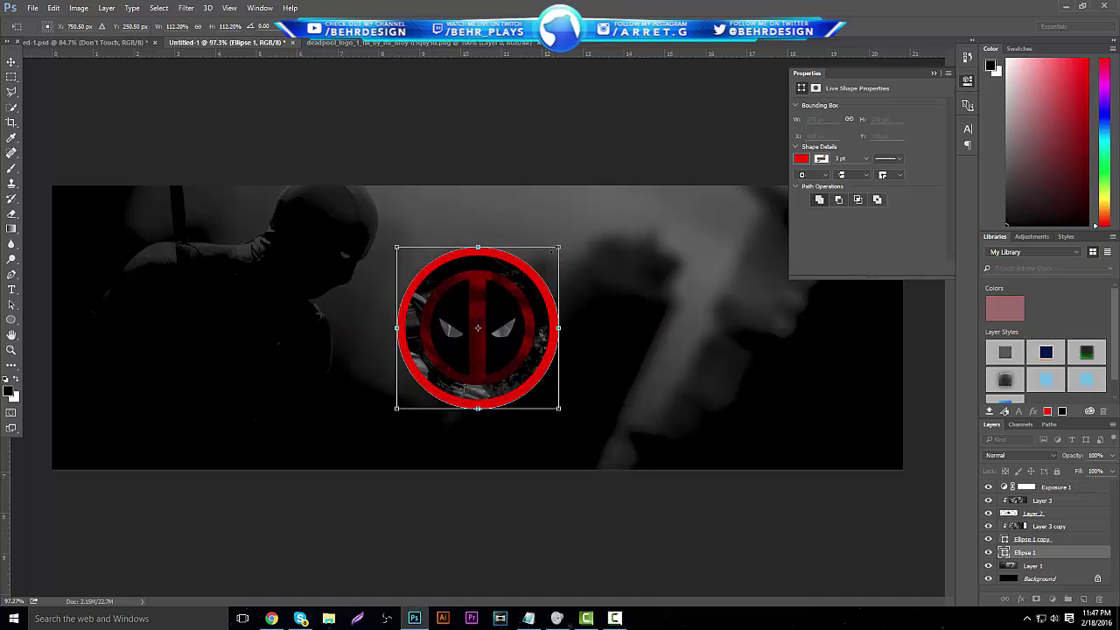
{"action": "key", "text": "Return"}
{"action": "key", "text": "z"}
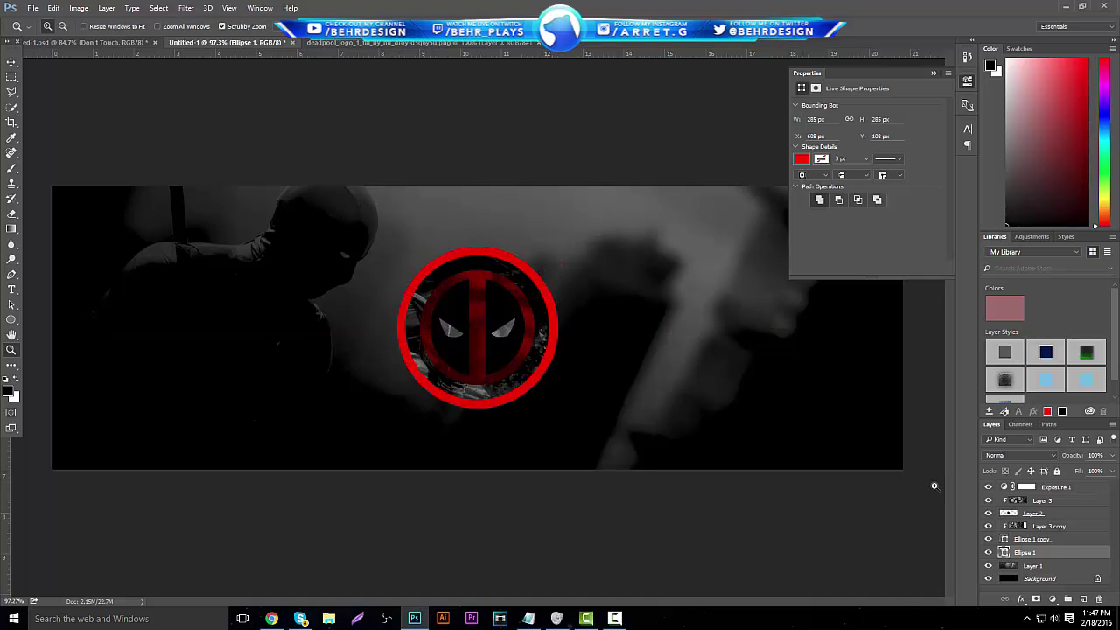
Change the red ring's fill to a slightly darker red.
{"action": "double_click", "coordinate": [1002, 553]}
{"action": "left_click", "coordinate": [529, 297]}
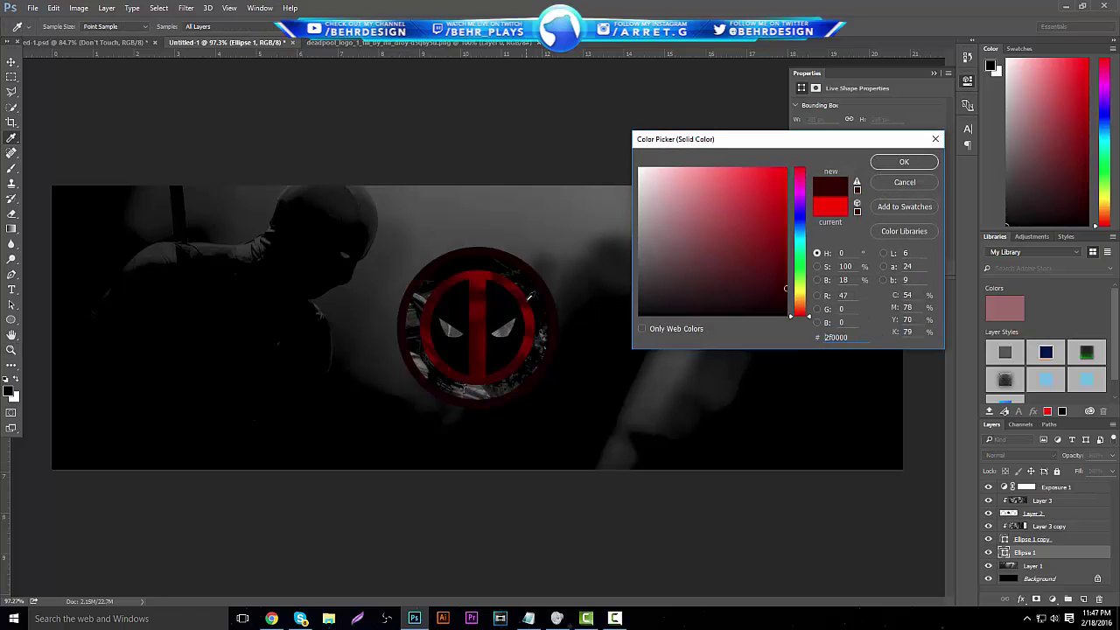
{"action": "left_click_drag", "start_coordinate": [774, 182], "coordinate": [787, 188]}
{"action": "left_click", "coordinate": [888, 165]}
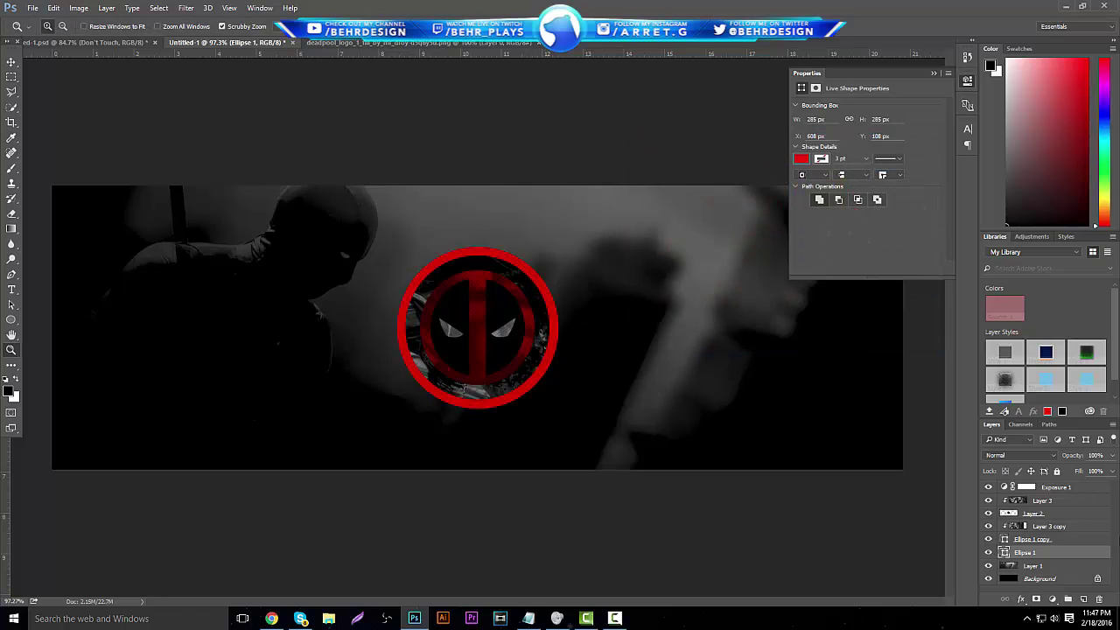
Duplicate Layer 3 copy, clip the duplicate to the red Ellipse 1 and reposition its texture over the ring.
{"action": "left_click", "coordinate": [1088, 528]}
{"action": "key", "text": "ctrl+j"}
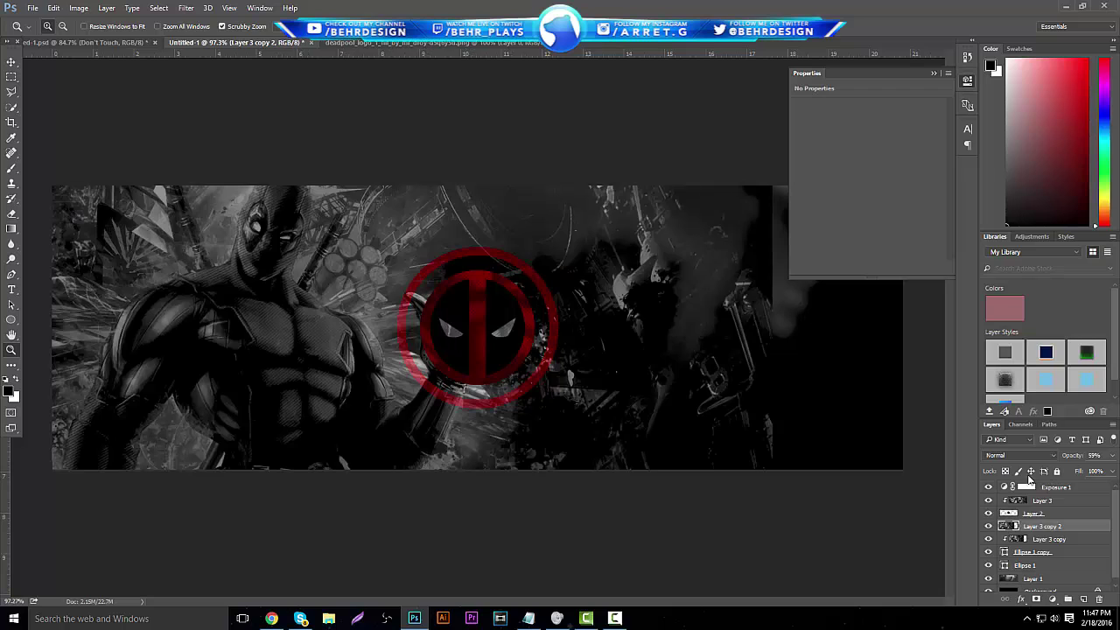
{"action": "left_click_drag", "start_coordinate": [1059, 534], "coordinate": [1051, 559]}
{"action": "left_click", "coordinate": [12, 63]}
{"action": "left_click_drag", "start_coordinate": [538, 337], "coordinate": [516, 254]}
Blend Layer 3 copy 2 with Linear Burn at 80% opacity and shift its texture across the red ring.
{"action": "left_click", "coordinate": [1048, 457]}
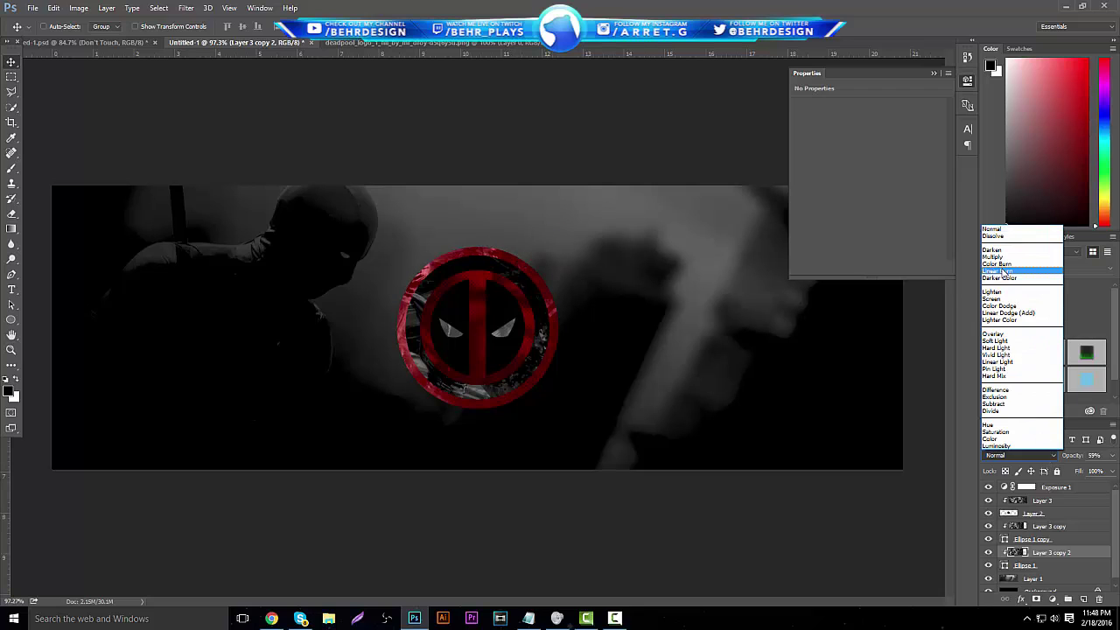
{"action": "left_click", "coordinate": [1006, 274]}
{"action": "left_click_drag", "start_coordinate": [594, 347], "coordinate": [544, 356]}
{"action": "left_click", "coordinate": [1112, 456]}
{"action": "left_click_drag", "start_coordinate": [1104, 471], "coordinate": [1116, 472]}
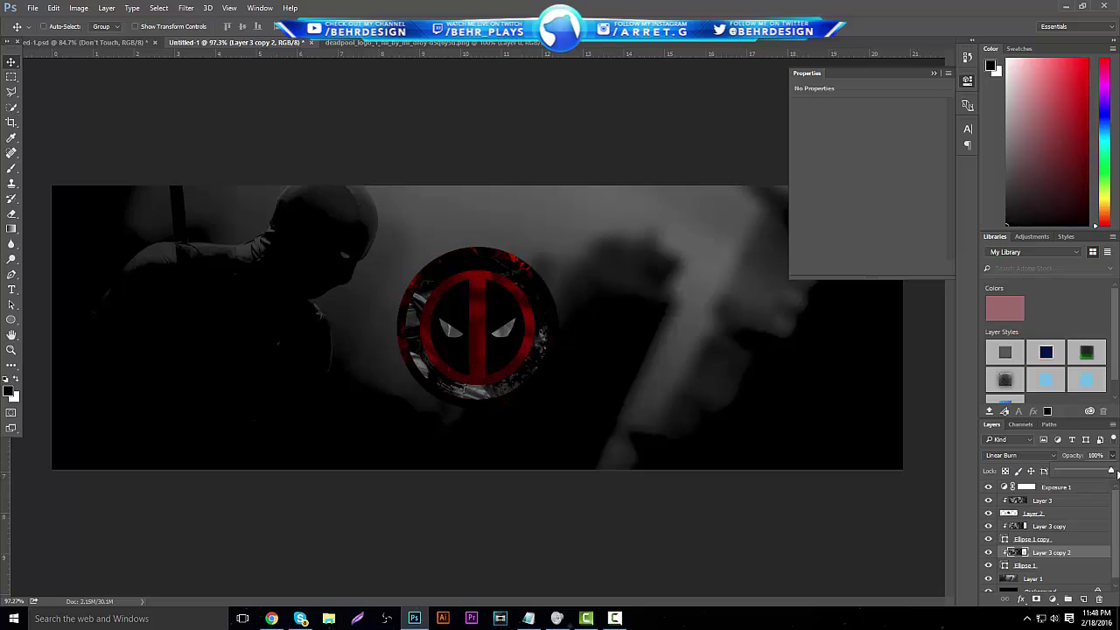
{"action": "left_click_drag", "start_coordinate": [736, 414], "coordinate": [643, 396]}
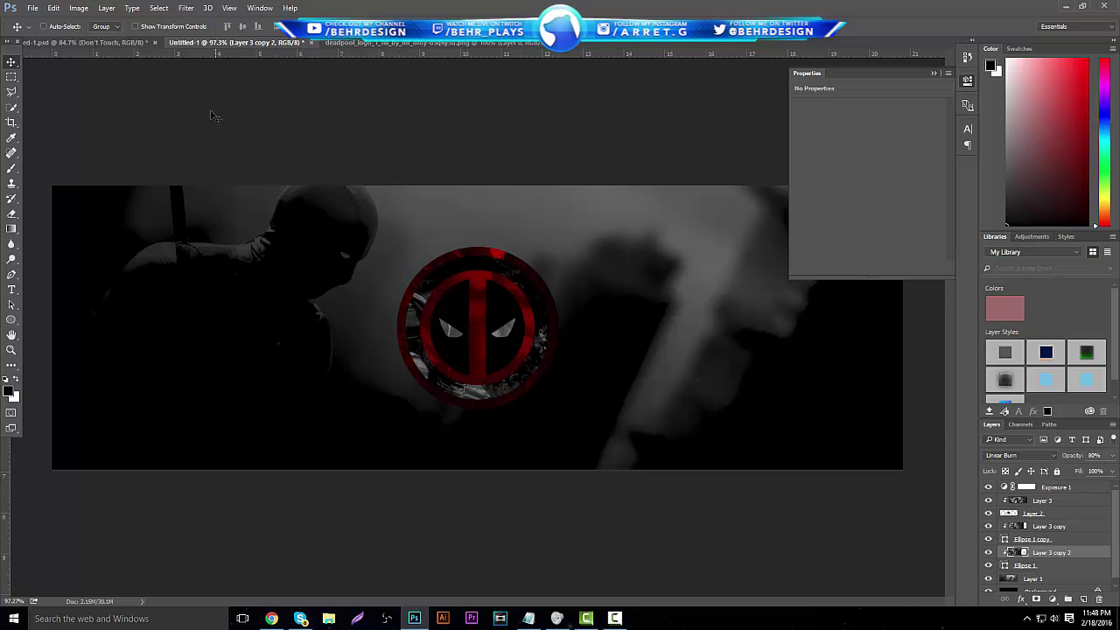
Compare with the reference banner, then set Layer 3 copy 2 to 72% opacity and reposition its texture on the red ring.
{"action": "left_click", "coordinate": [88, 42]}
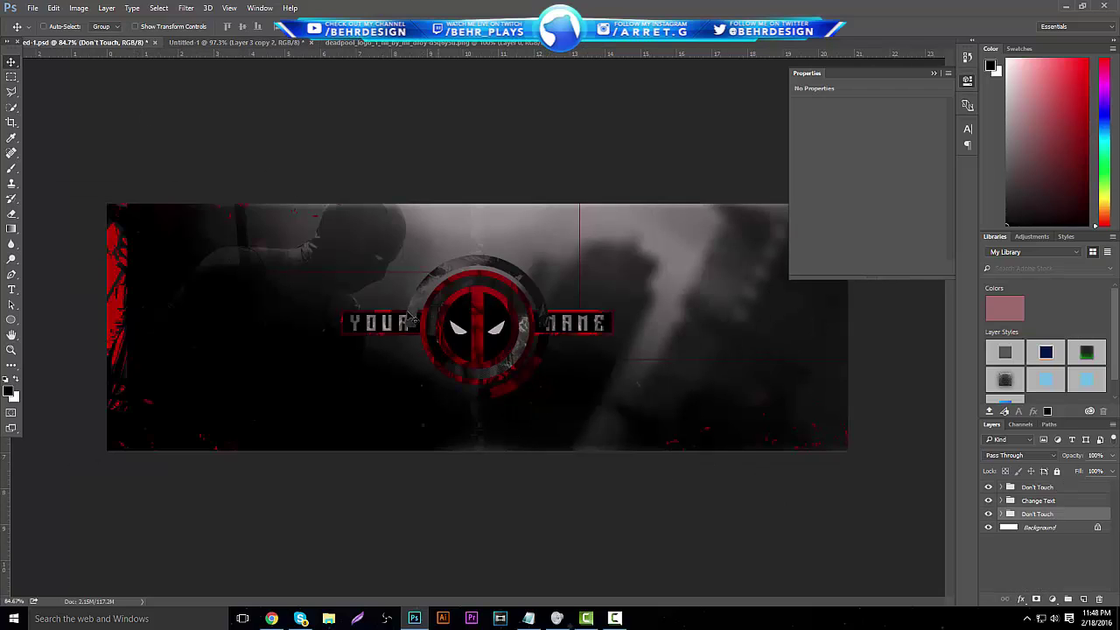
{"action": "left_click", "coordinate": [236, 42]}
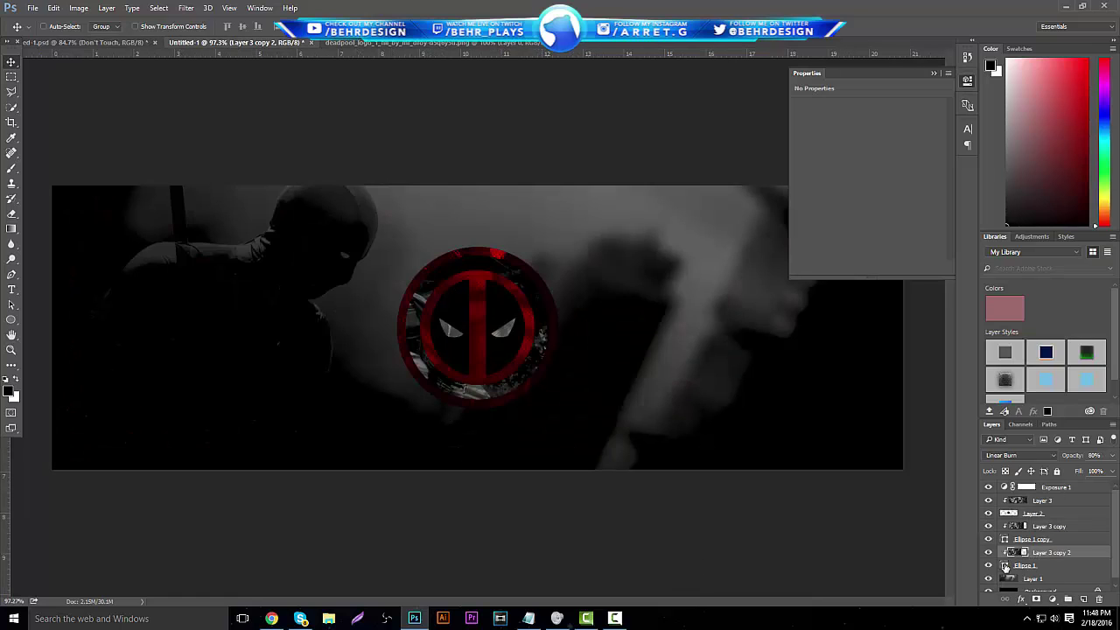
{"action": "left_click_drag", "start_coordinate": [1116, 461], "coordinate": [1093, 472]}
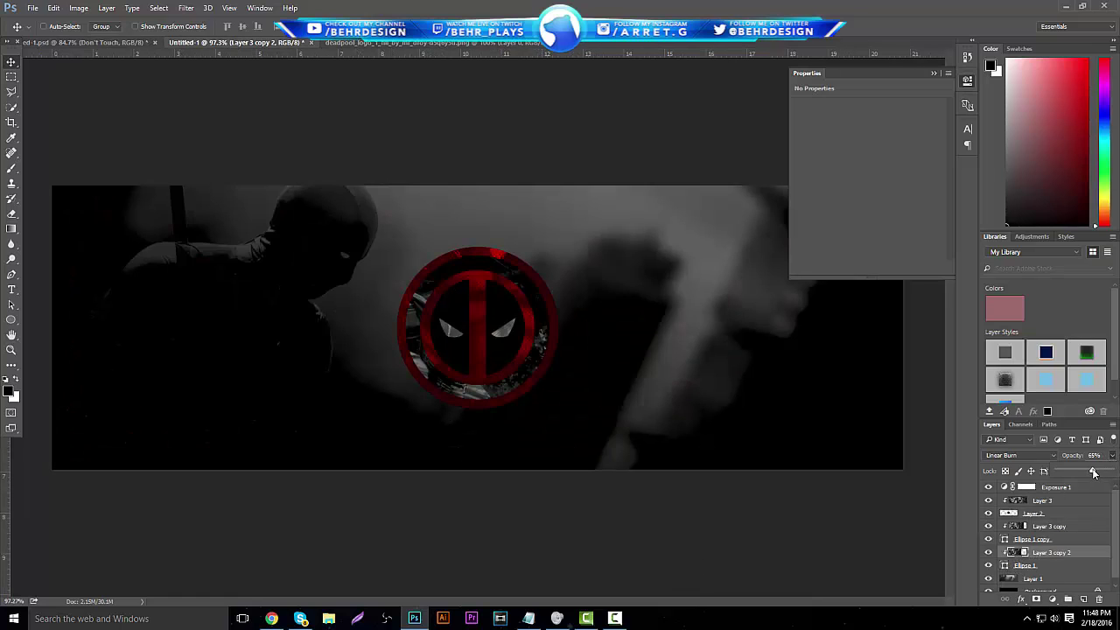
{"action": "left_click_drag", "start_coordinate": [532, 310], "coordinate": [737, 409]}
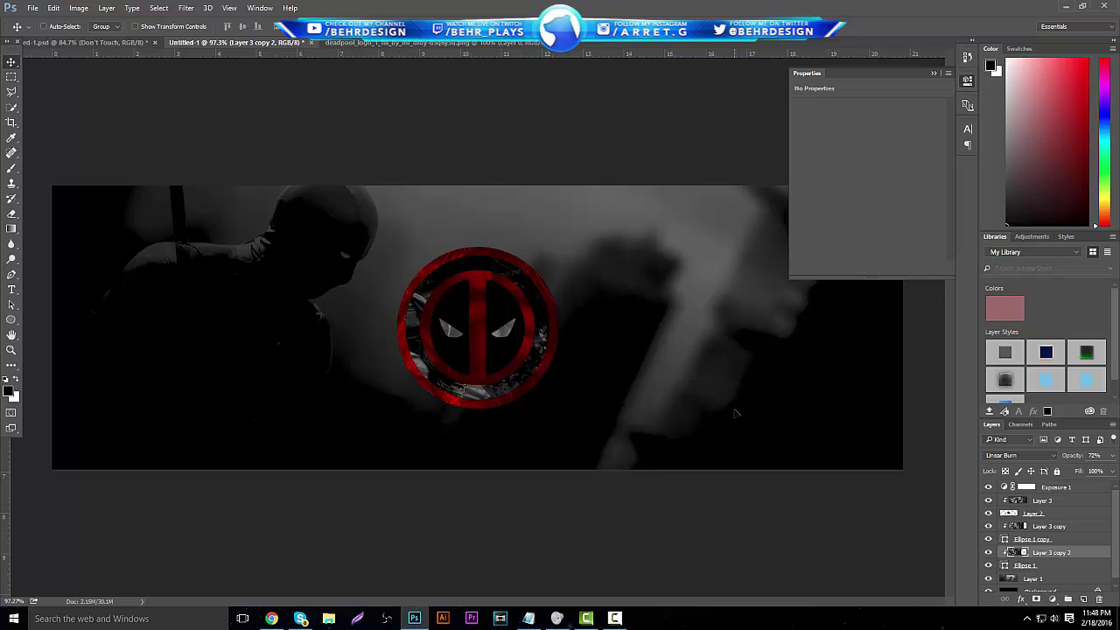
Duplicate the red Ellipse 1 and set the lower ellipse's fill opacity to 0%.
{"action": "left_click", "coordinate": [1026, 566]}
{"action": "key", "text": "ctrl+j"}
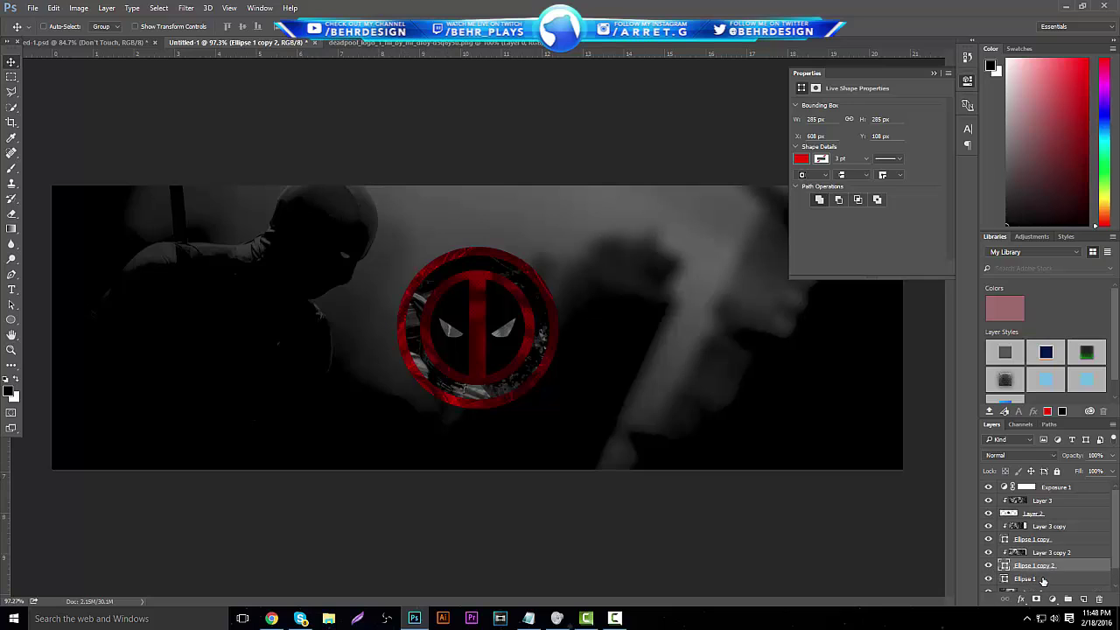
{"action": "left_click", "coordinate": [1035, 582]}
{"action": "left_click", "coordinate": [1113, 472]}
{"action": "left_click_drag", "start_coordinate": [1105, 486], "coordinate": [1001, 510]}
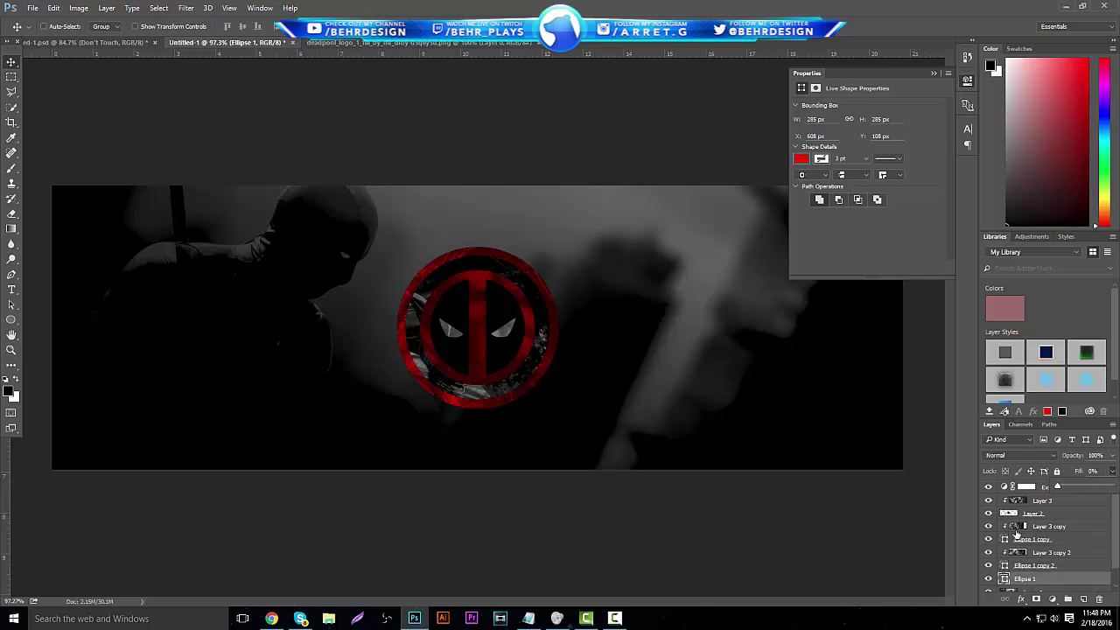
Add a white 7 px inside stroke to the lower Ellipse 1.
{"action": "right_click", "coordinate": [1033, 581]}
{"action": "left_click", "coordinate": [986, 54]}
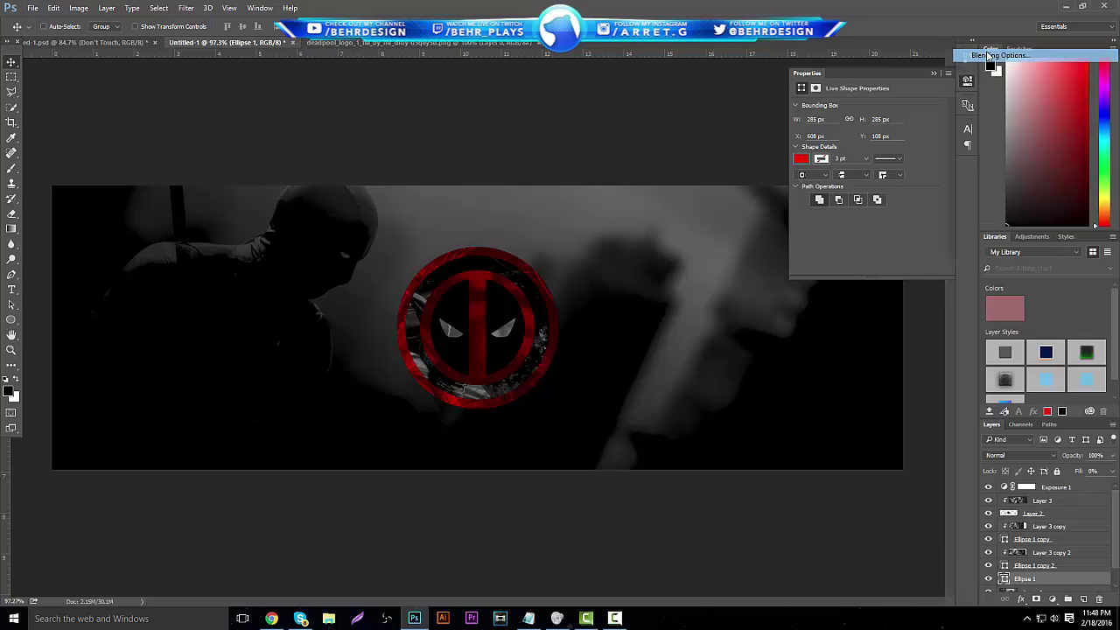
{"action": "left_click", "coordinate": [652, 254]}
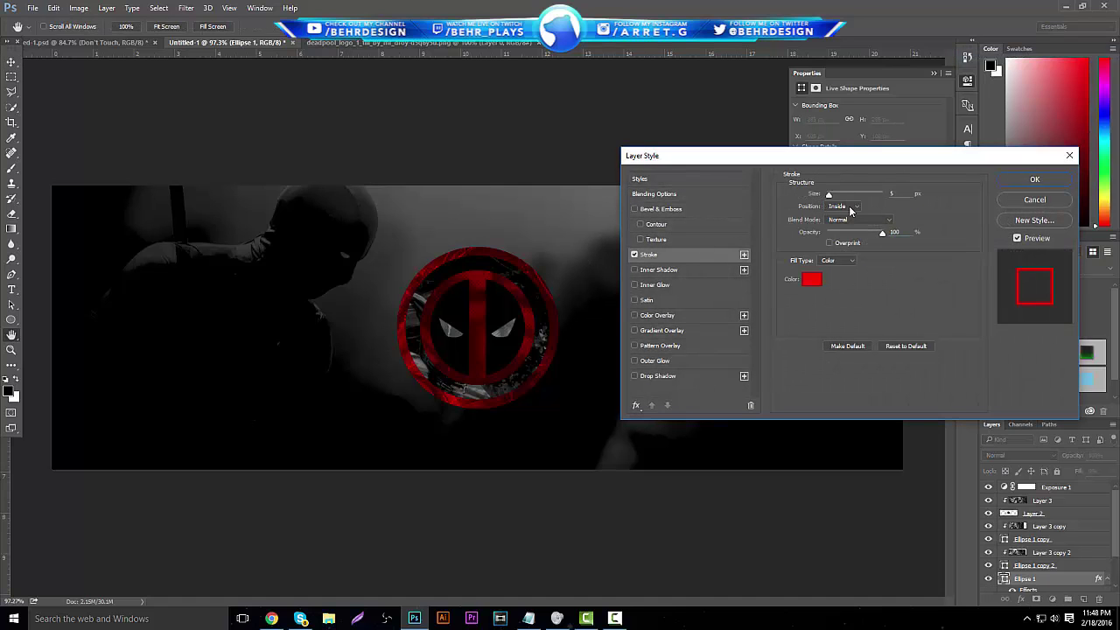
{"action": "left_click", "coordinate": [813, 280]}
{"action": "left_click_drag", "start_coordinate": [718, 226], "coordinate": [567, 137]}
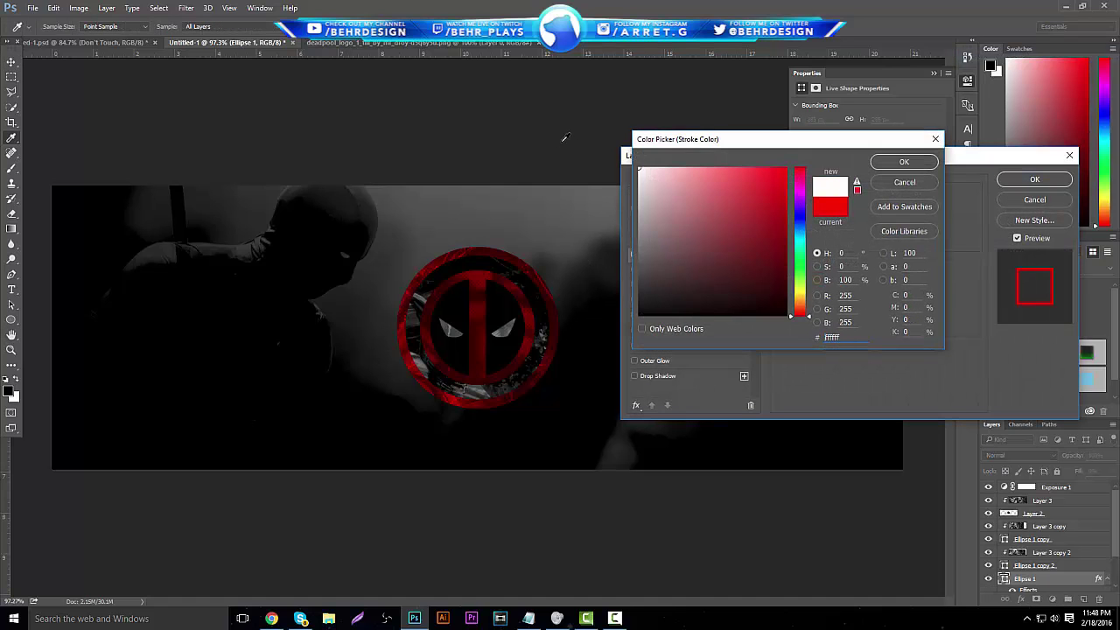
{"action": "left_click", "coordinate": [906, 162]}
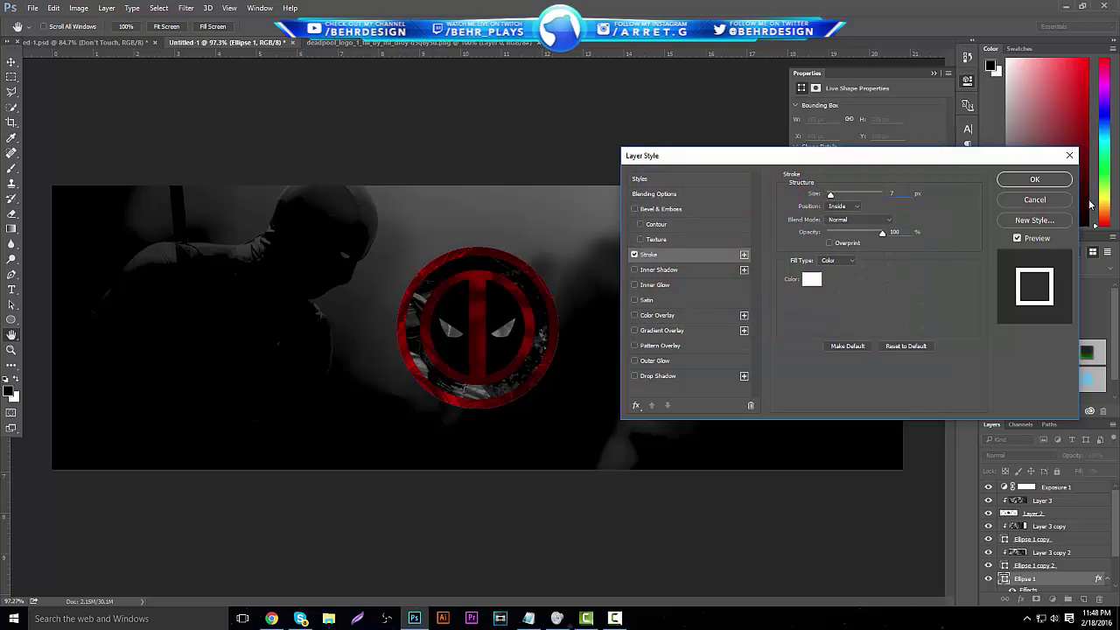
{"action": "left_click", "coordinate": [1054, 182]}
Scale Ellipse 1 to about 120% around the logo's centre and thicken its white stroke.
{"action": "left_click_drag", "start_coordinate": [558, 242], "coordinate": [575, 213]}
{"action": "left_click_drag", "start_coordinate": [545, 274], "coordinate": [545, 292]}
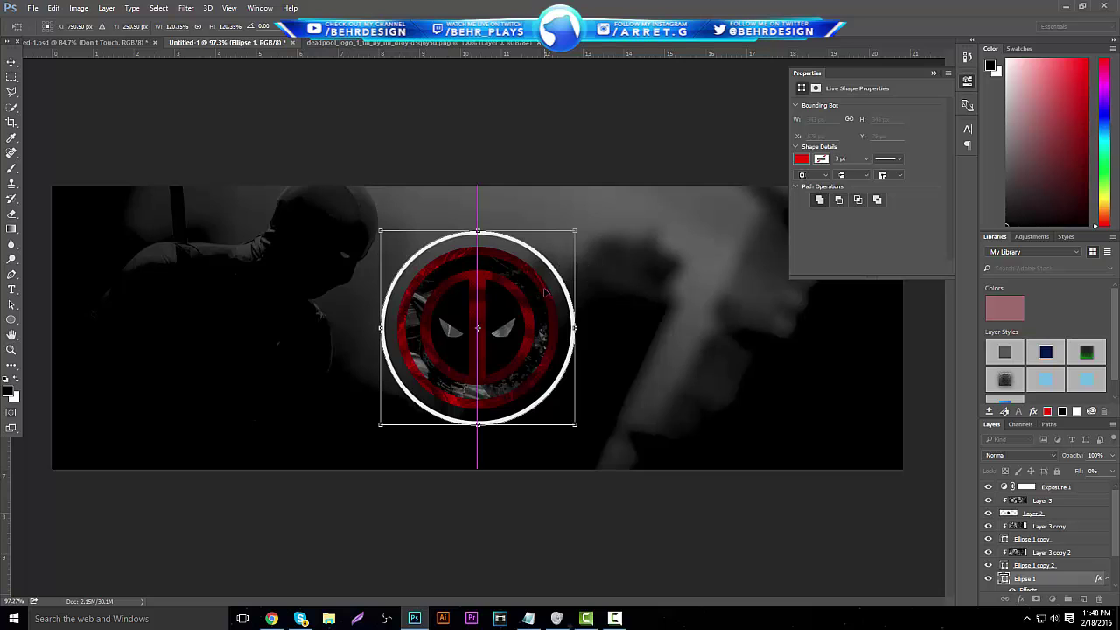
{"action": "key", "text": "Return"}
{"action": "right_click", "coordinate": [1035, 588]}
{"action": "left_click", "coordinate": [1003, 56]}
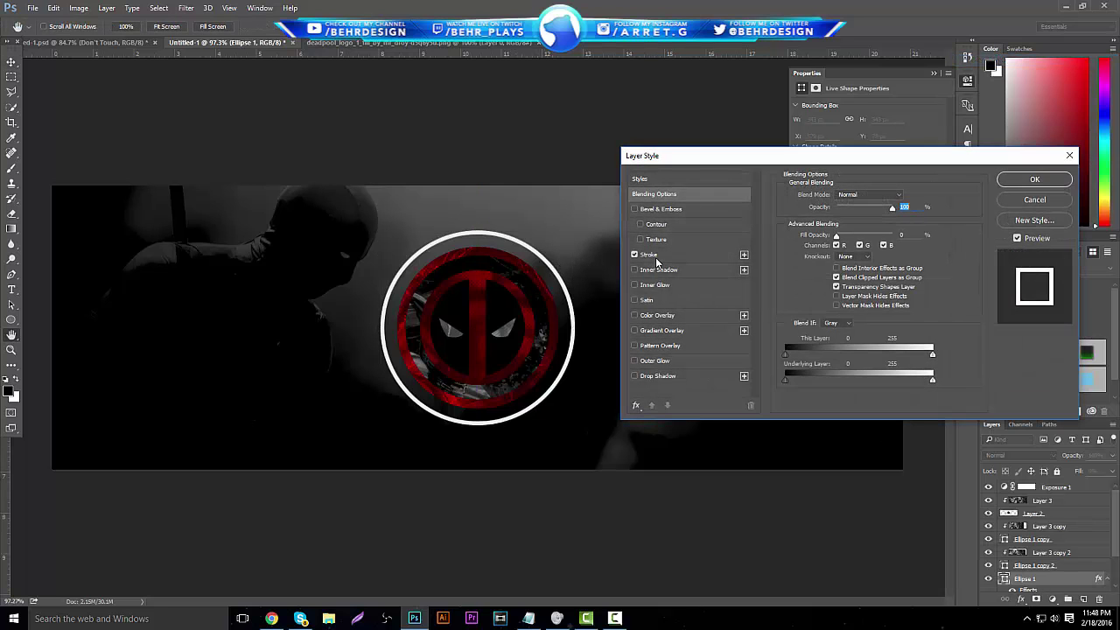
{"action": "left_click", "coordinate": [656, 259]}
{"action": "left_click_drag", "start_coordinate": [835, 195], "coordinate": [835, 196]}
{"action": "left_click", "coordinate": [1050, 180]}
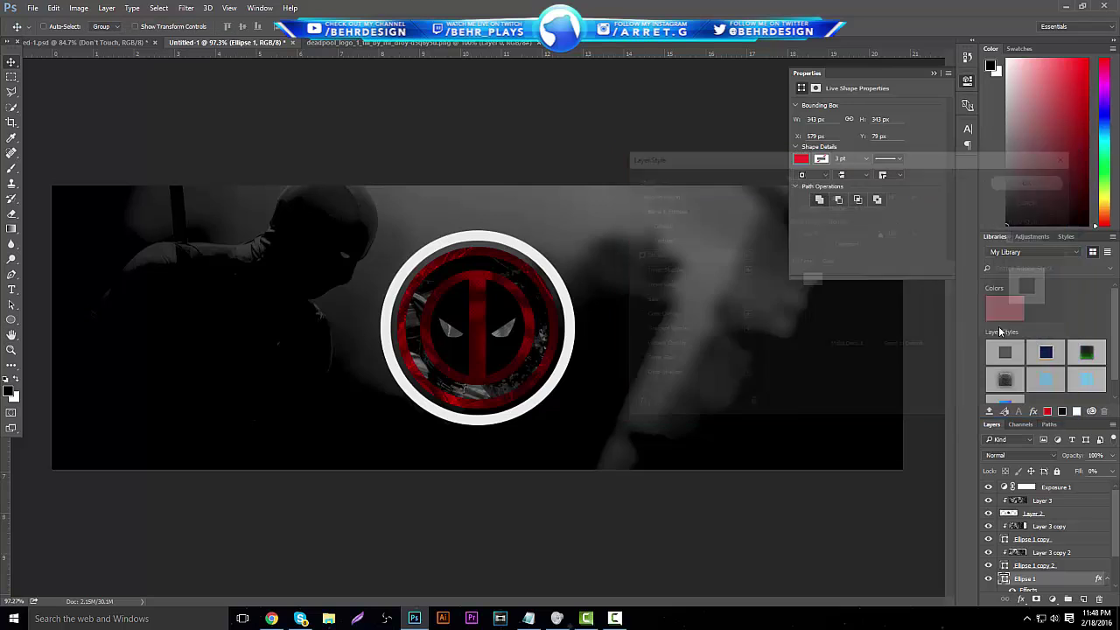
Rasterize the stroked Ellipse 1 by merging it with a new blank layer, then toggle the merged ring's visibility to check it.
{"action": "left_click", "coordinate": [1083, 599]}
{"action": "left_click", "coordinate": [1044, 554], "text": "shift"}
{"action": "key", "text": "ctrl+e"}
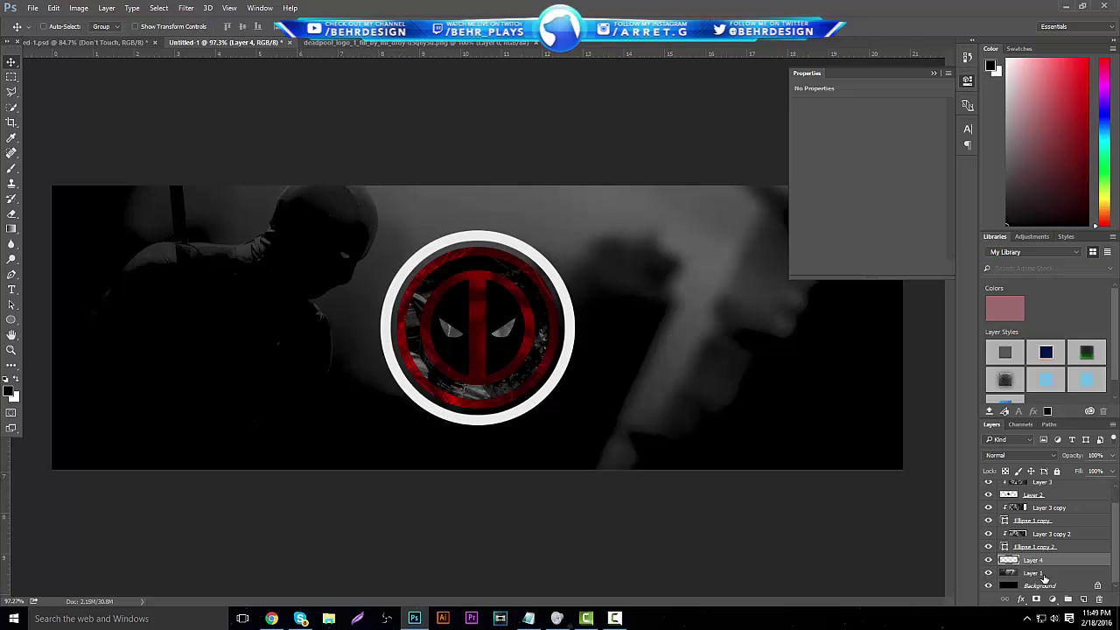
{"action": "left_click", "coordinate": [988, 560]}
{"action": "left_click", "coordinate": [988, 560]}
Duplicate Layer 3 copy 2, clip the duplicate to the white outer ring and reposition its texture.
{"action": "left_click", "coordinate": [1041, 536]}
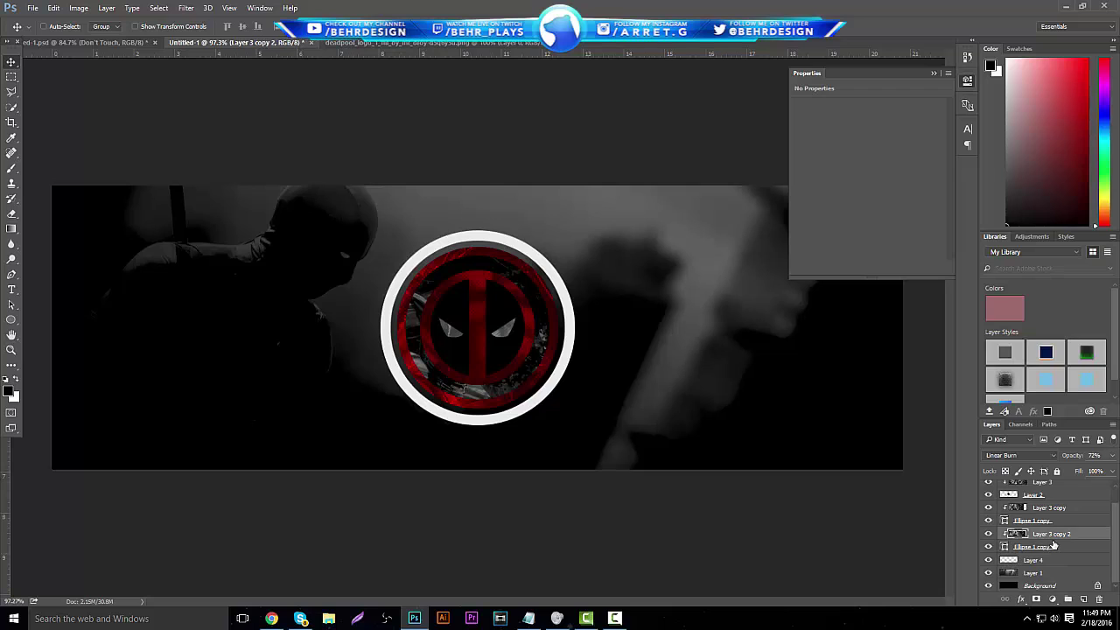
{"action": "key", "text": "ctrl+j"}
{"action": "left_click_drag", "start_coordinate": [1032, 536], "coordinate": [1012, 567]}
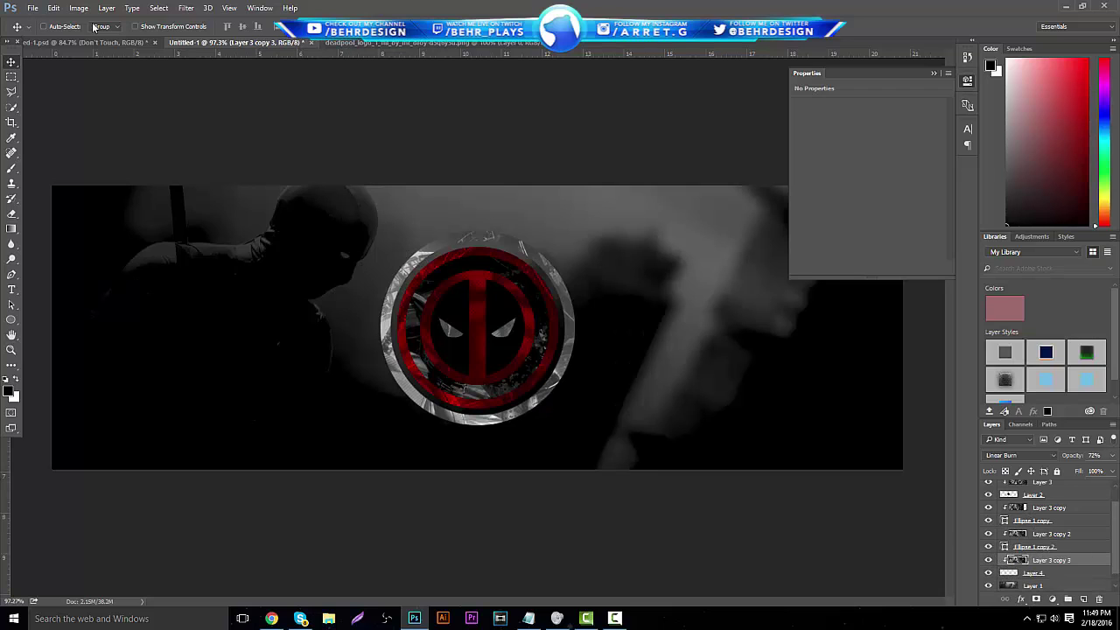
{"action": "left_click_drag", "start_coordinate": [557, 392], "coordinate": [533, 258]}
Set Layer 3 copy 3 to 93% opacity and shift its texture across the outer ring.
{"action": "left_click", "coordinate": [1111, 458]}
{"action": "left_click_drag", "start_coordinate": [1096, 471], "coordinate": [1109, 480]}
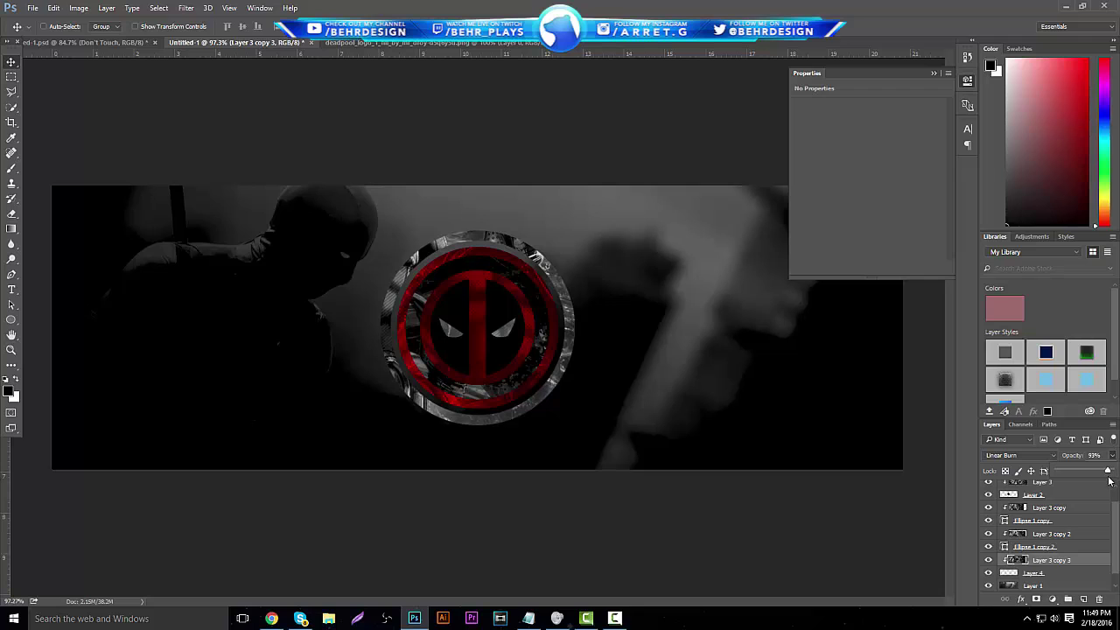
{"action": "left_click_drag", "start_coordinate": [477, 274], "coordinate": [615, 168]}
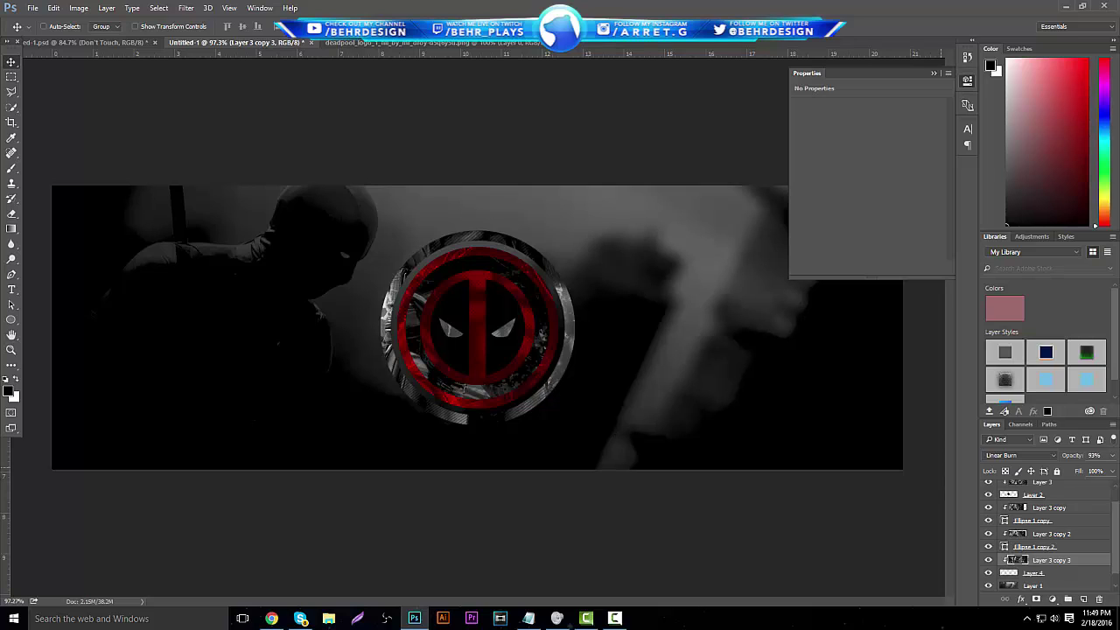
Merge the clipped Layer 3 copy 3 texture with the outer ring on Layer 4.
{"action": "left_click", "coordinate": [1051, 573], "text": "ctrl"}
{"action": "key", "text": "ctrl+e"}
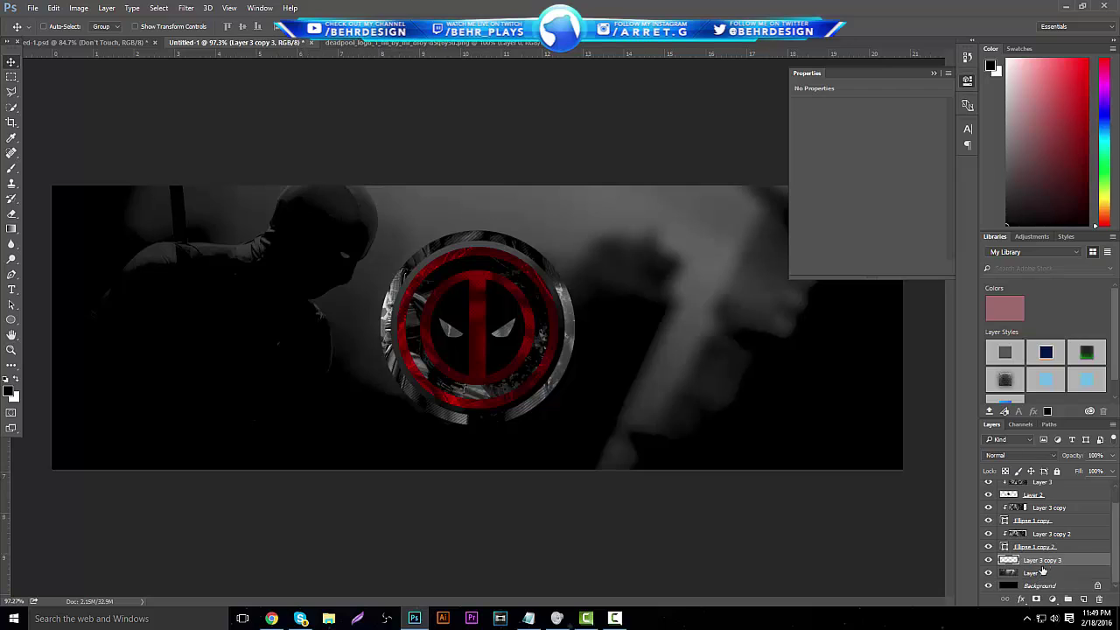
{"action": "left_click", "coordinate": [1062, 537]}
{"action": "left_click", "coordinate": [1032, 562]}
Cut the lower half of the textured outer ring onto its own layer and align it back under the upper half.
{"action": "left_click", "coordinate": [11, 76]}
{"action": "left_click_drag", "start_coordinate": [742, 512], "coordinate": [208, 329]}
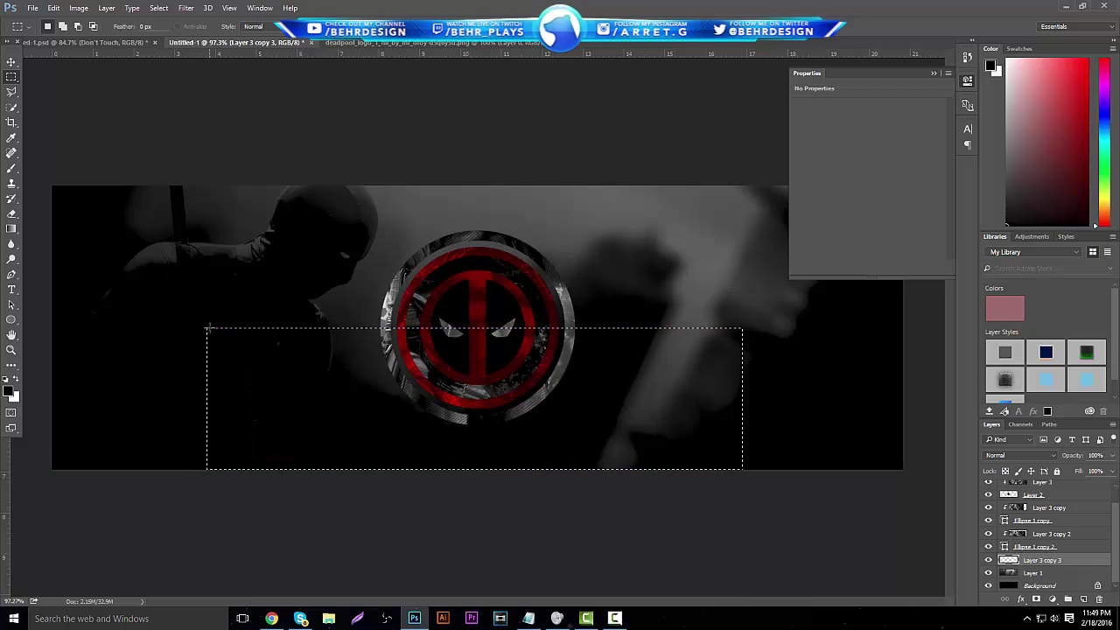
{"action": "key", "text": "Delete"}
{"action": "key", "text": "ctrl+d"}
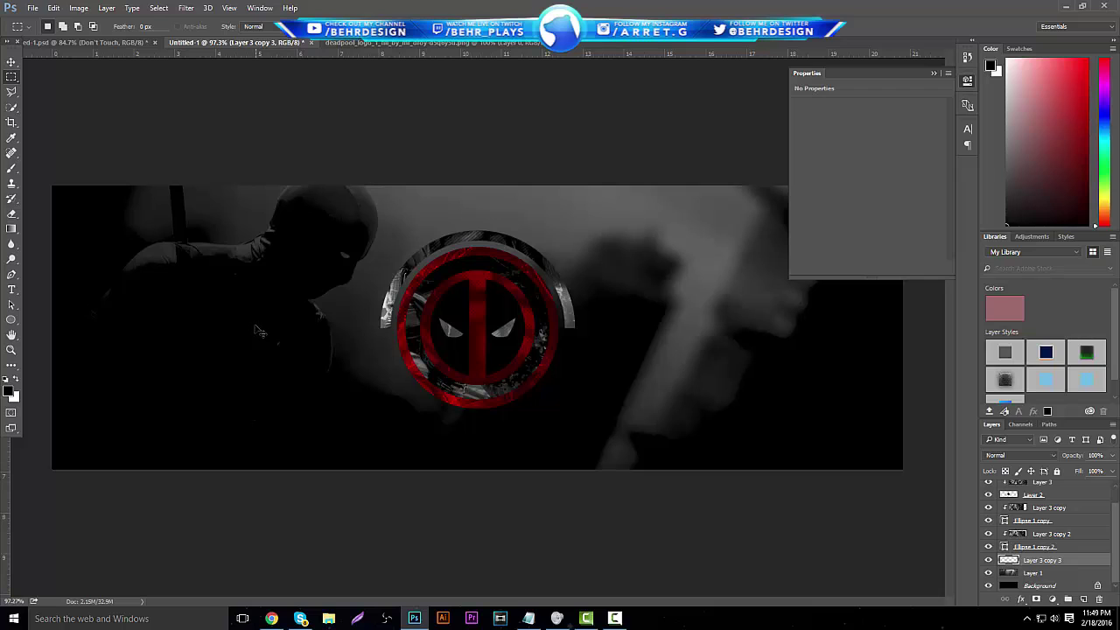
{"action": "key", "text": "ctrl+v"}
{"action": "left_click", "coordinate": [12, 62]}
{"action": "left_click_drag", "start_coordinate": [462, 213], "coordinate": [467, 260]}
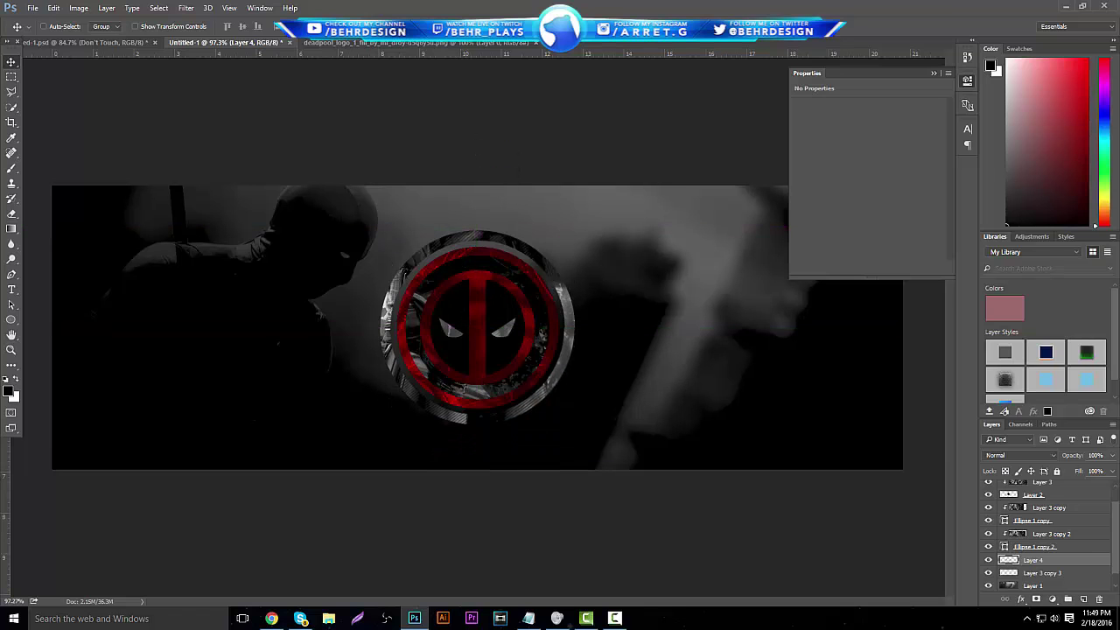
Apply a red Color Overlay with Linear Burn at 100% opacity to the ring's lower half.
{"action": "right_click", "coordinate": [1051, 564]}
{"action": "left_click", "coordinate": [998, 35]}
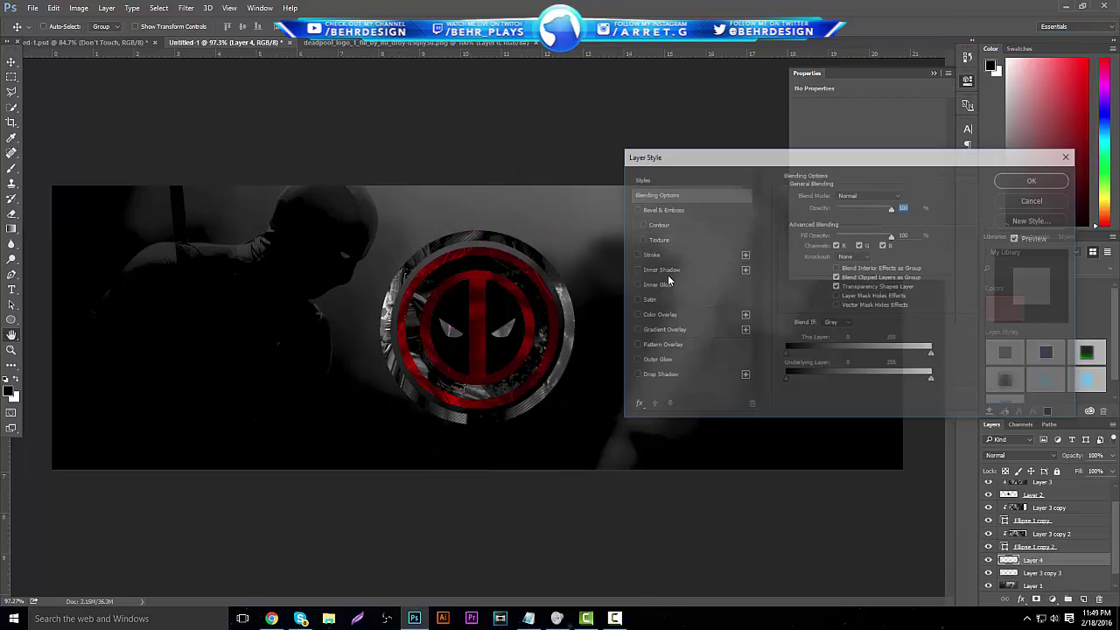
{"action": "left_click", "coordinate": [658, 315]}
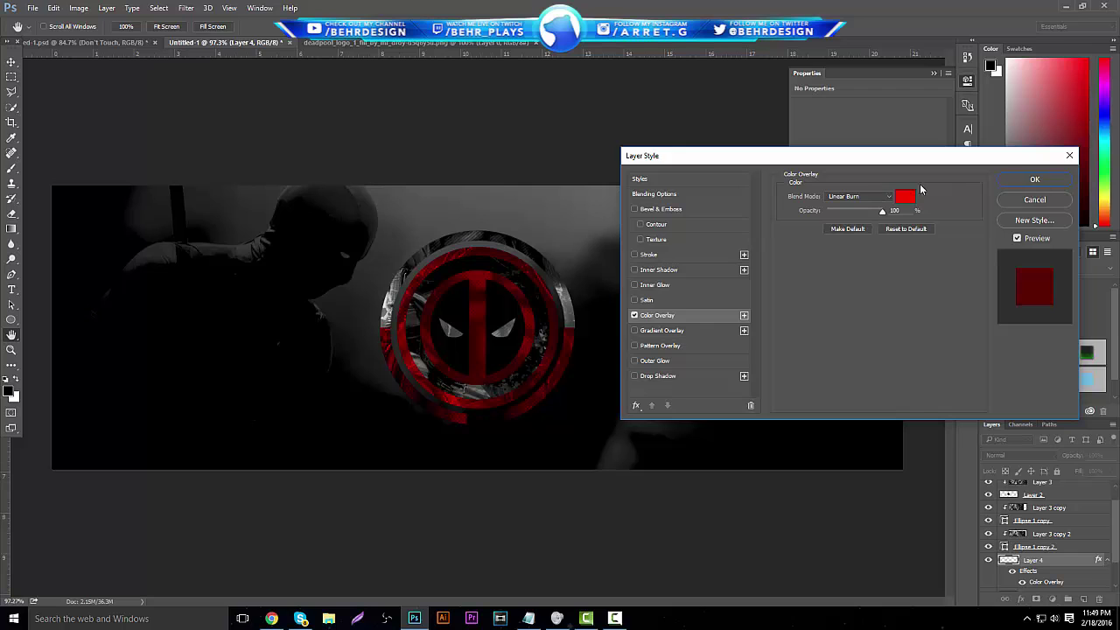
{"action": "left_click", "coordinate": [1034, 178]}
Trim the red half ring's upper ends and bottom centre, then place a duplicate higher so its arms rise above the logo.
{"action": "key", "text": "m"}
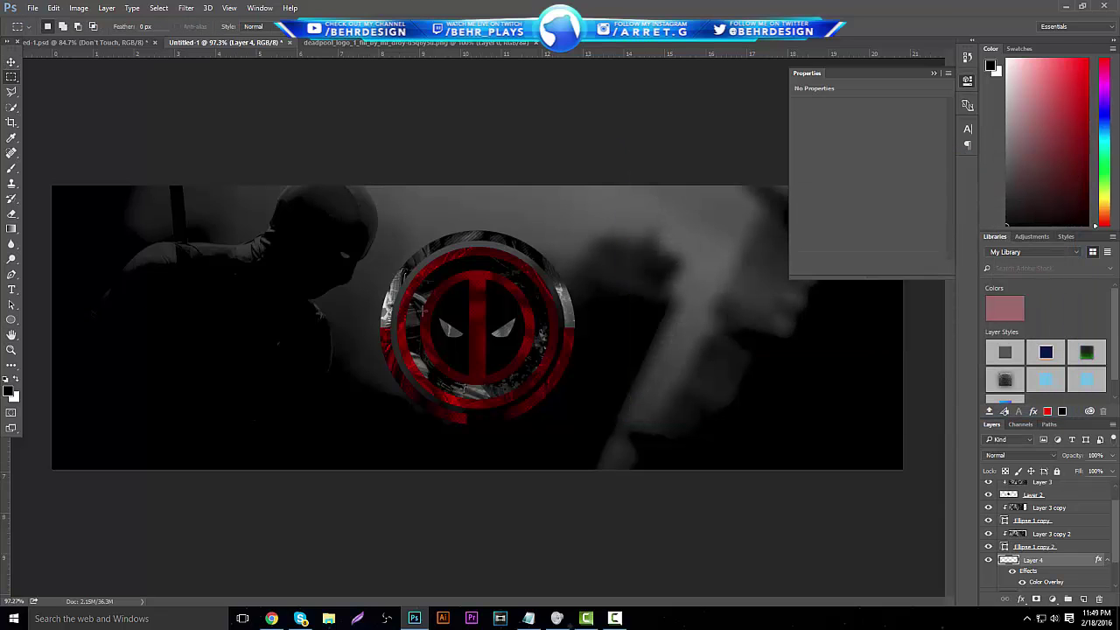
{"action": "left_click_drag", "start_coordinate": [366, 302], "coordinate": [660, 333]}
{"action": "left_click_drag", "start_coordinate": [470, 372], "coordinate": [487, 474]}
{"action": "left_click", "coordinate": [11, 61]}
{"action": "left_click_drag", "start_coordinate": [530, 293], "coordinate": [532, 212]}
Fade the upper tips of the duplicated red arcs on Layer 4 copy with a soft eraser brush.
{"action": "left_click", "coordinate": [12, 213]}
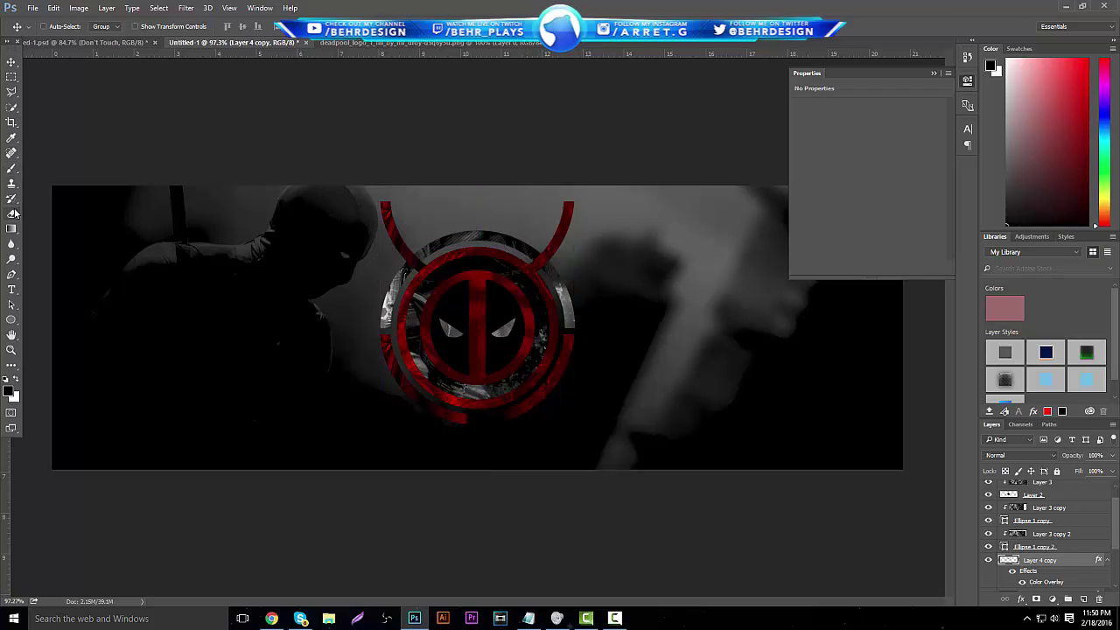
{"action": "left_click", "coordinate": [54, 27]}
{"action": "left_click", "coordinate": [98, 64]}
{"action": "mouse_move", "coordinate": [359, 175]}
{"action": "left_mouse_down"}
{"action": "mouse_move", "coordinate": [383, 199]}
{"action": "mouse_move", "coordinate": [344, 219]}
{"action": "left_mouse_up"}
{"action": "left_click", "coordinate": [59, 24]}
{"action": "left_click", "coordinate": [112, 62]}
{"action": "left_click", "coordinate": [336, 154]}
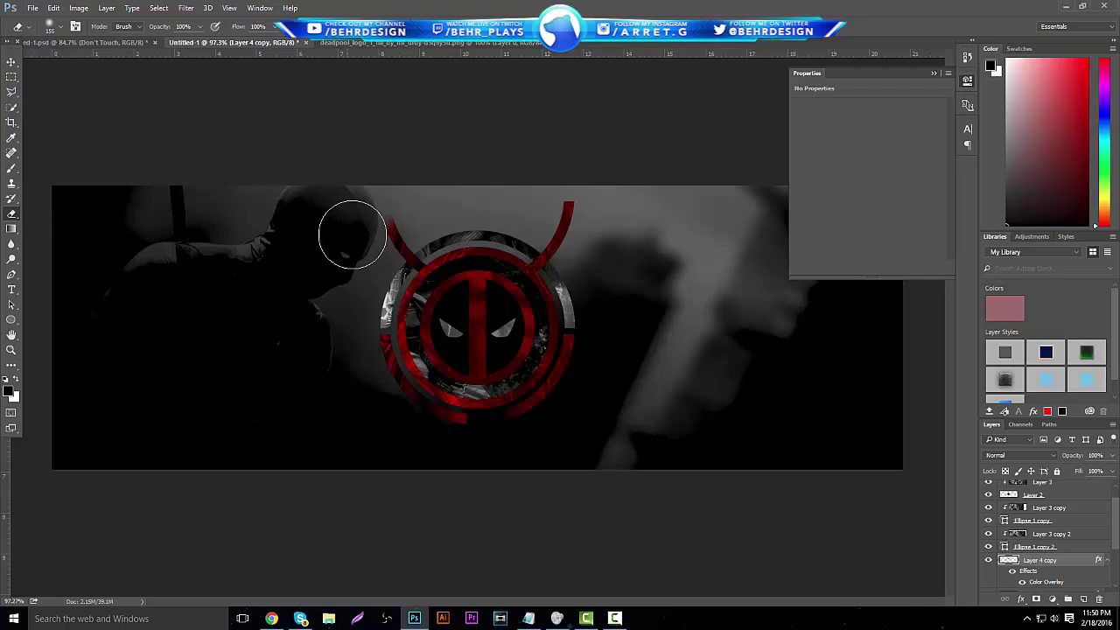
{"action": "mouse_move", "coordinate": [577, 182]}
{"action": "left_mouse_down"}
{"action": "mouse_move", "coordinate": [590, 216]}
{"action": "mouse_move", "coordinate": [617, 204]}
{"action": "left_mouse_up"}
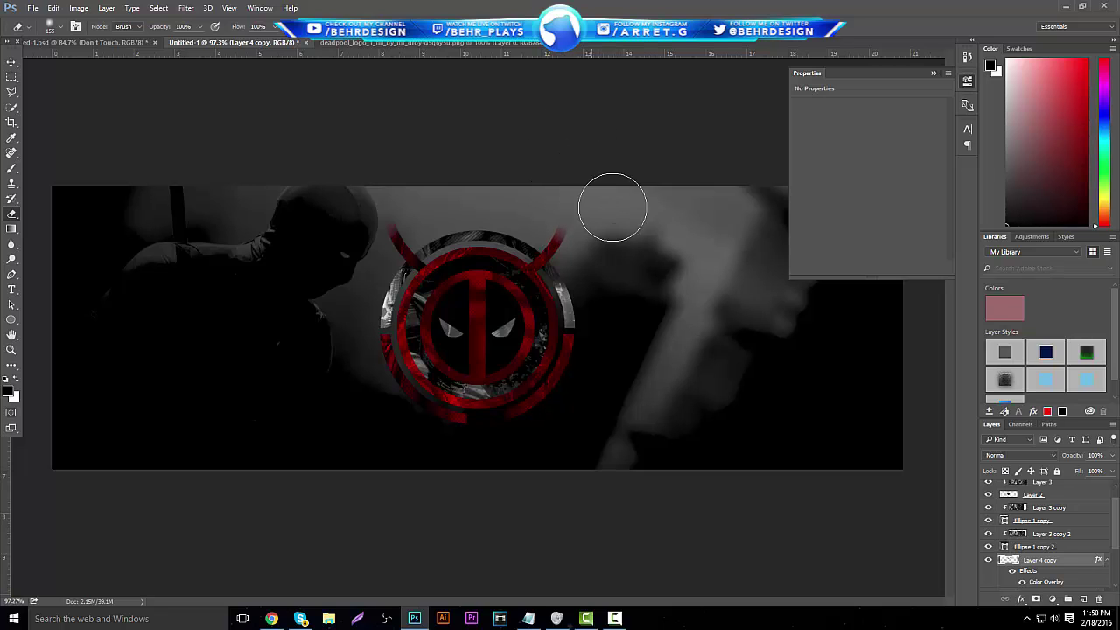
Draw a white vertical bar about 21 px wide and 648 px tall behind the logo, just above Layer 1, and centre it.
{"action": "left_click", "coordinate": [11, 349]}
{"action": "left_click_drag", "start_coordinate": [472, 338], "coordinate": [498, 324]}
{"action": "left_click_drag", "start_coordinate": [561, 345], "coordinate": [551, 473]}
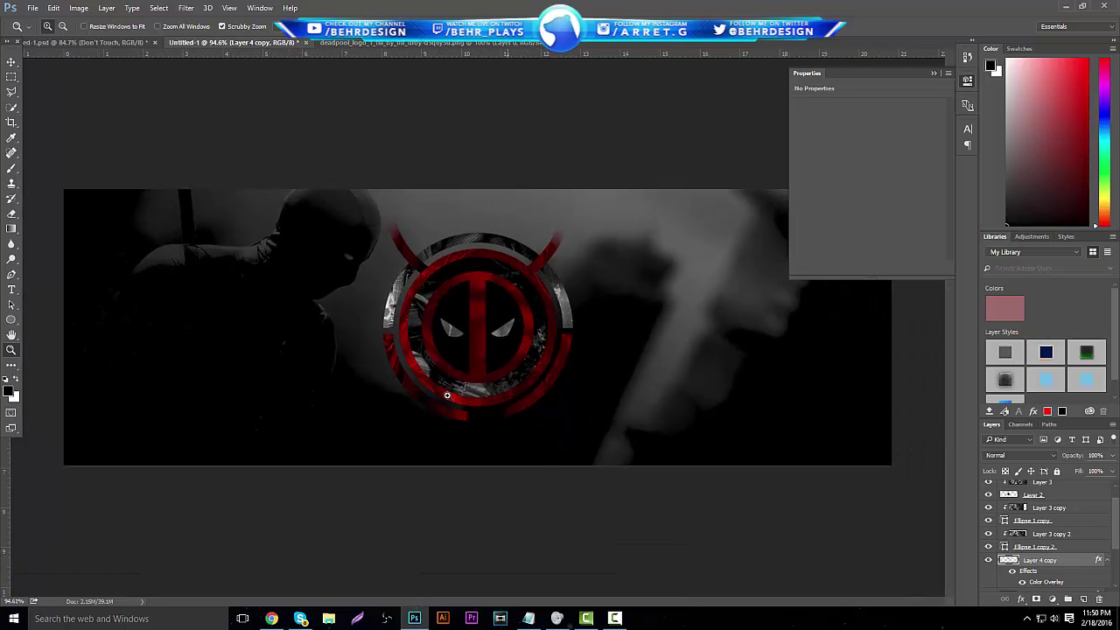
{"action": "scroll", "coordinate": [1050, 543], "scroll_direction": "down", "scroll_amount": 4}
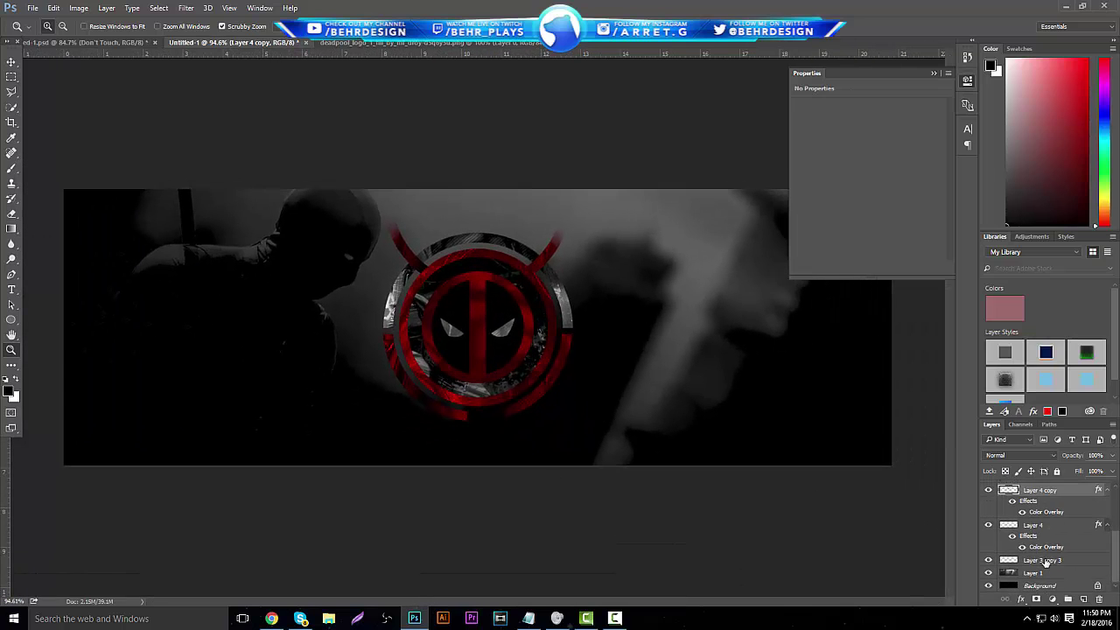
{"action": "left_click", "coordinate": [1059, 574]}
{"action": "left_click", "coordinate": [1082, 599]}
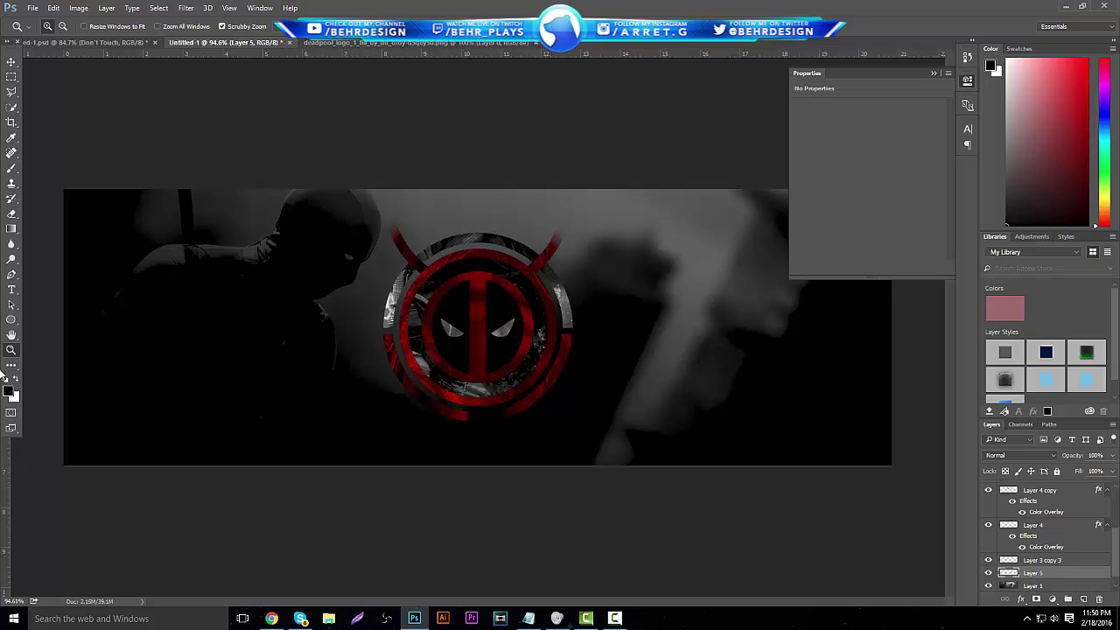
{"action": "left_click", "coordinate": [14, 383]}
{"action": "right_click", "coordinate": [12, 320]}
{"action": "left_click", "coordinate": [61, 321]}
{"action": "left_click_drag", "start_coordinate": [469, 181], "coordinate": [479, 538]}
{"action": "left_click", "coordinate": [11, 61]}
{"action": "left_click_drag", "start_coordinate": [232, 112], "coordinate": [237, 112]}
Duplicate Layer 3 copy 2, clip the duplicate to the white Rectangle 1 and reposition its texture over the bar.
{"action": "scroll", "coordinate": [1027, 529], "scroll_direction": "up", "scroll_amount": 2}
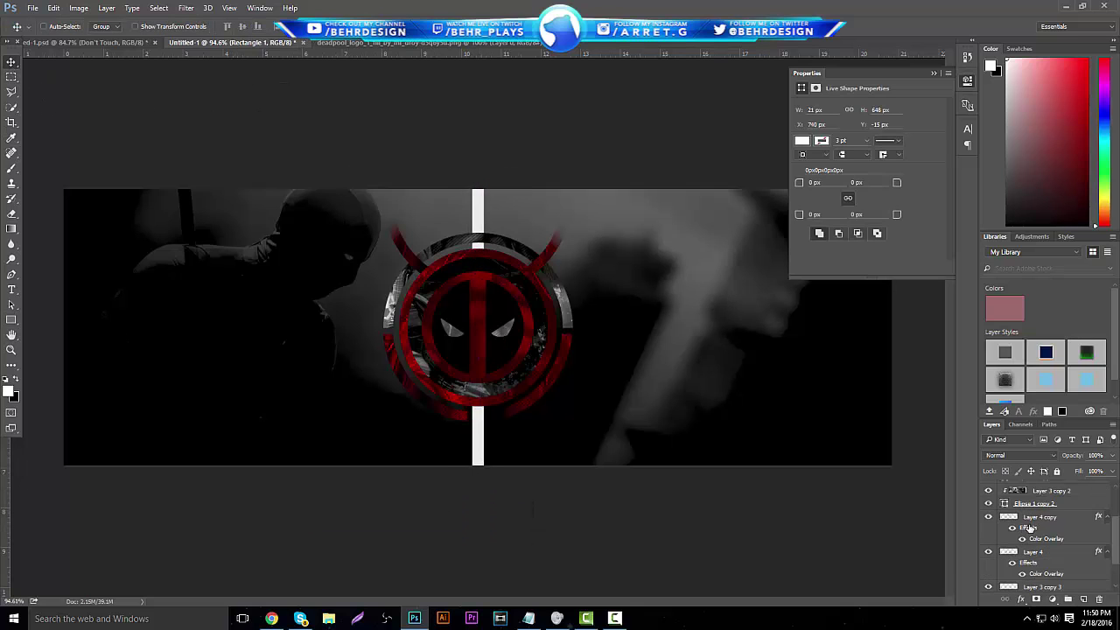
{"action": "left_click", "coordinate": [1047, 492]}
{"action": "key", "text": "ctrl+j"}
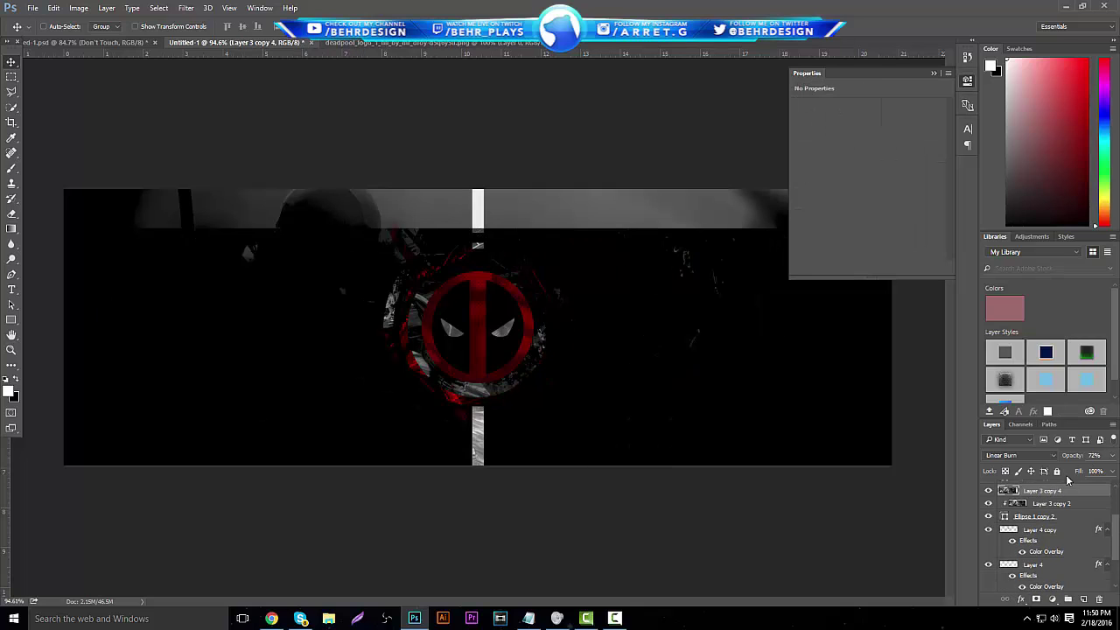
{"action": "left_click_drag", "start_coordinate": [1035, 493], "coordinate": [1056, 561]}
{"action": "left_click", "coordinate": [1057, 551], "text": "alt"}
{"action": "left_click_drag", "start_coordinate": [443, 355], "coordinate": [494, 285]}
{"action": "left_click_drag", "start_coordinate": [725, 386], "coordinate": [708, 340]}
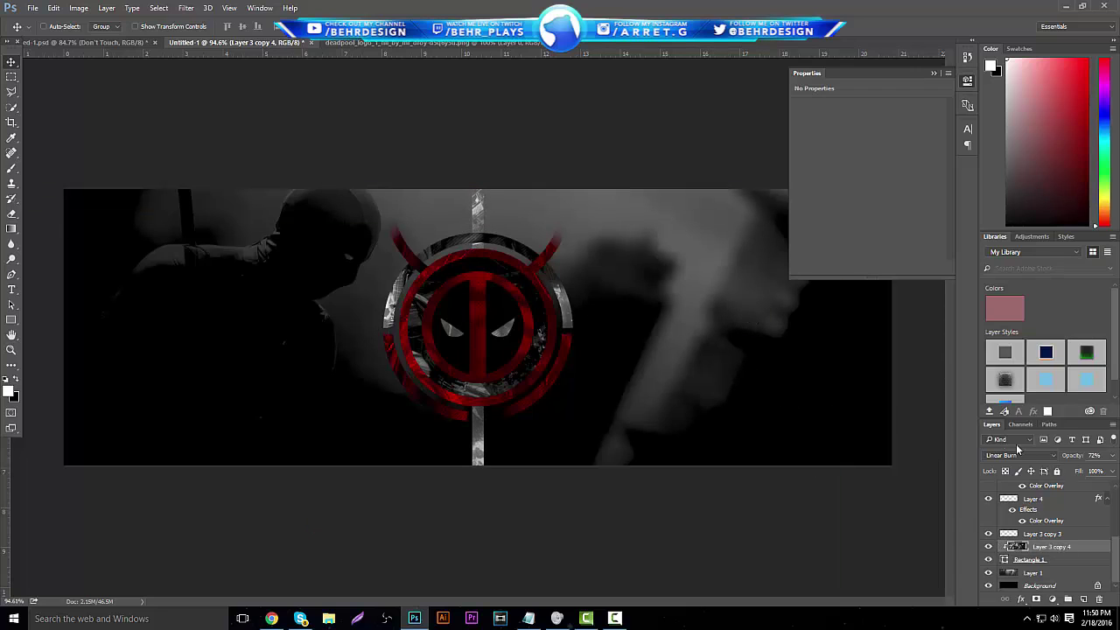
Set the opacity of Layer 3 copy 4 to 82% and collapse the shape properties.
{"action": "left_click", "coordinate": [1112, 456]}
{"action": "left_click_drag", "start_coordinate": [1112, 477], "coordinate": [1104, 480]}
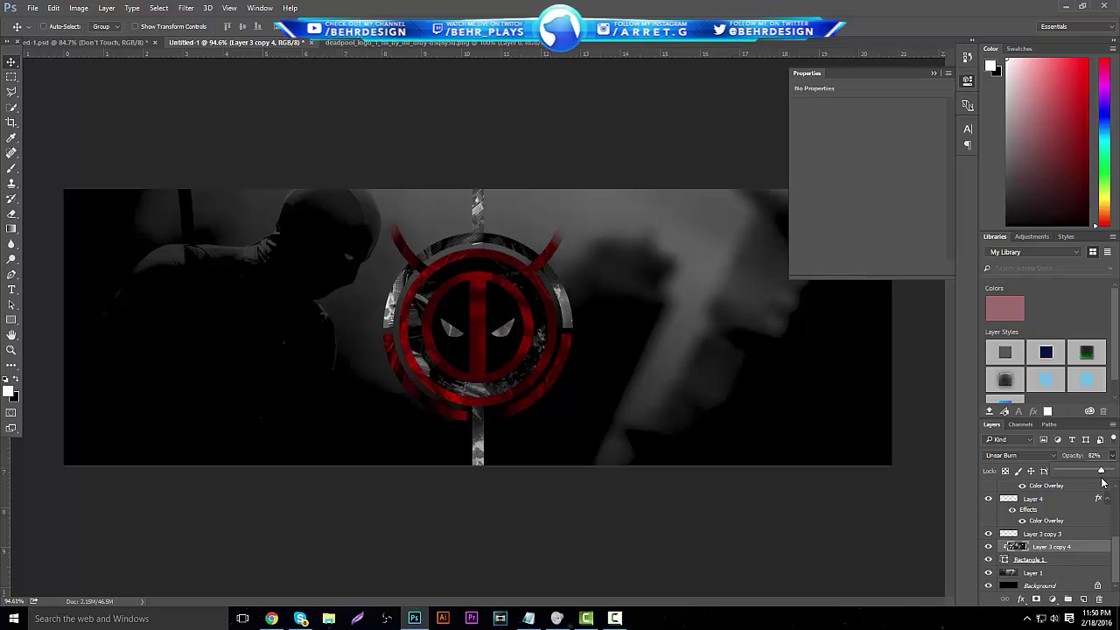
{"action": "left_click", "coordinate": [934, 74]}
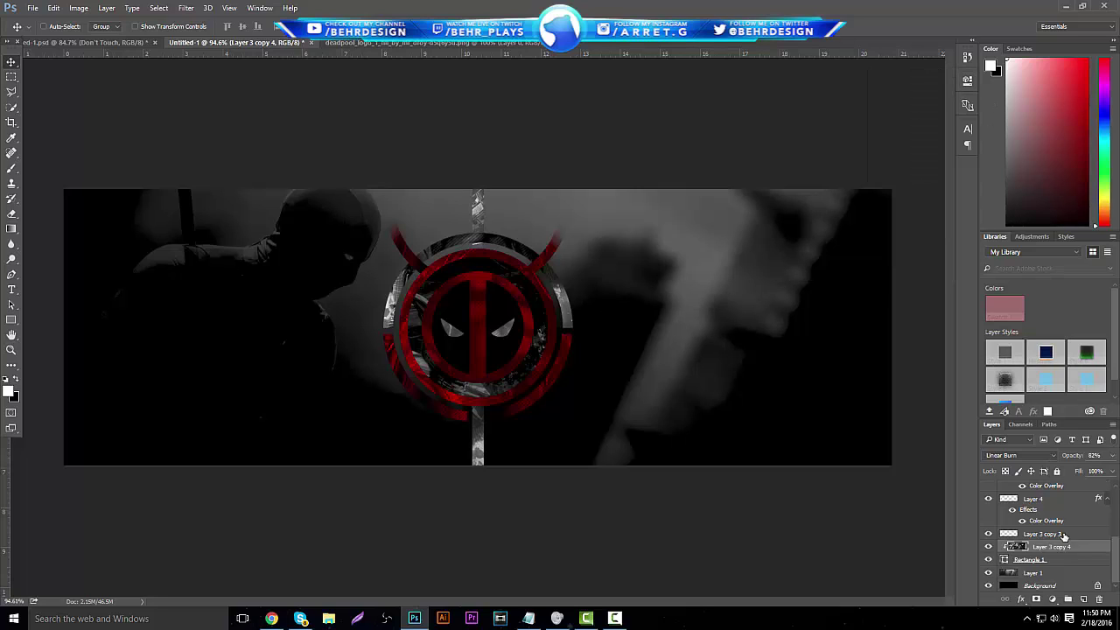
Draw a narrow bright red vertical bar along the banner's left edge, on a new layer above Layer 1.
{"action": "left_click", "coordinate": [1083, 598]}
{"action": "key", "text": "i"}
{"action": "left_click", "coordinate": [9, 391]}
{"action": "left_click", "coordinate": [429, 375]}
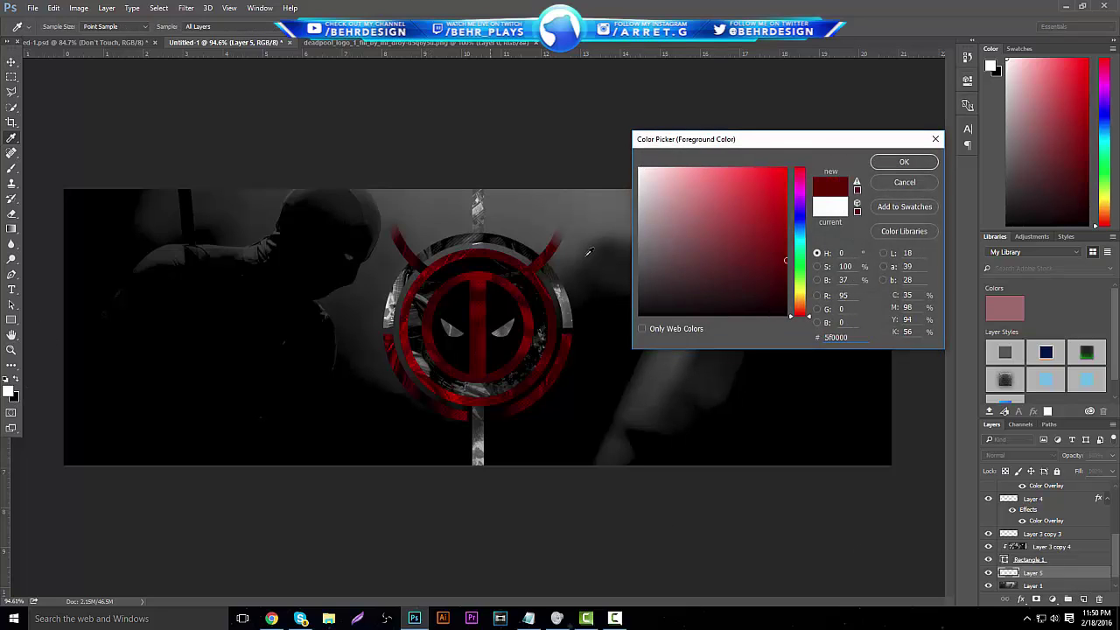
{"action": "left_click", "coordinate": [787, 168]}
{"action": "left_click", "coordinate": [904, 163]}
{"action": "key", "text": "v"}
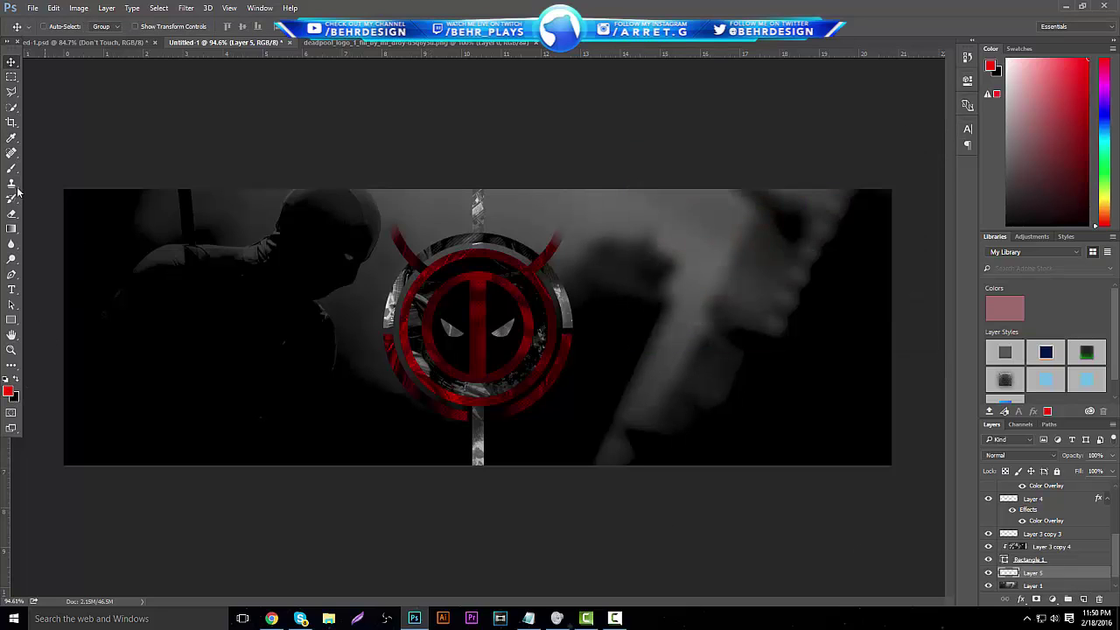
{"action": "left_click", "coordinate": [12, 319]}
{"action": "left_click_drag", "start_coordinate": [50, 172], "coordinate": [85, 510]}
Duplicate Layer 3 copy 4, clip the duplicate to the red Rectangle 2 and reposition its texture over the bar.
{"action": "left_click", "coordinate": [1015, 544]}
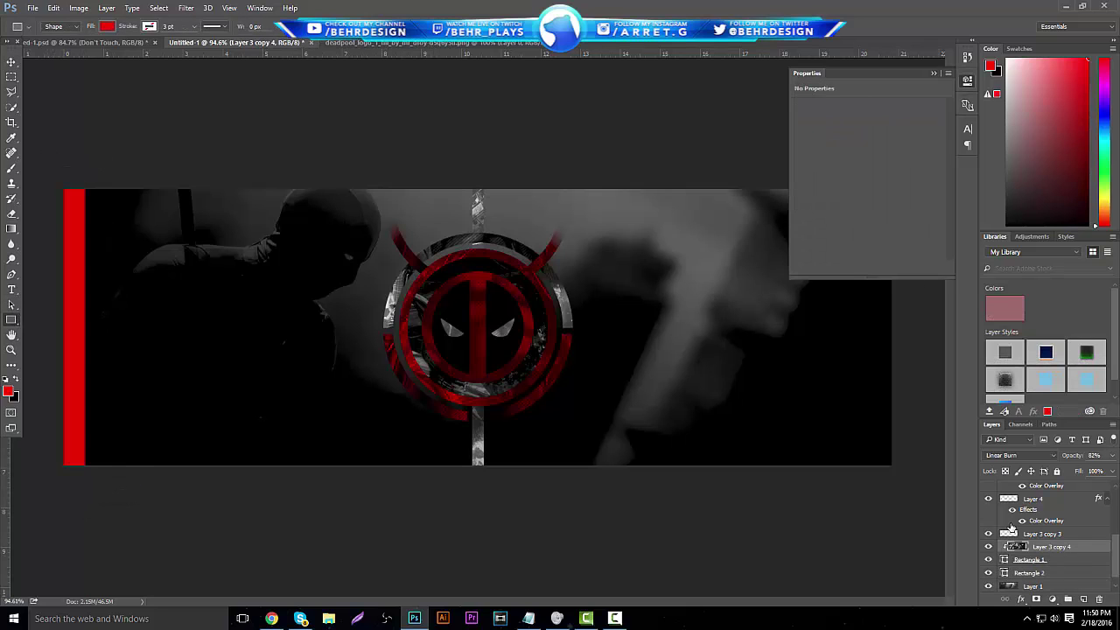
{"action": "key", "text": "ctrl+j"}
{"action": "left_click_drag", "start_coordinate": [1063, 557], "coordinate": [1055, 578]}
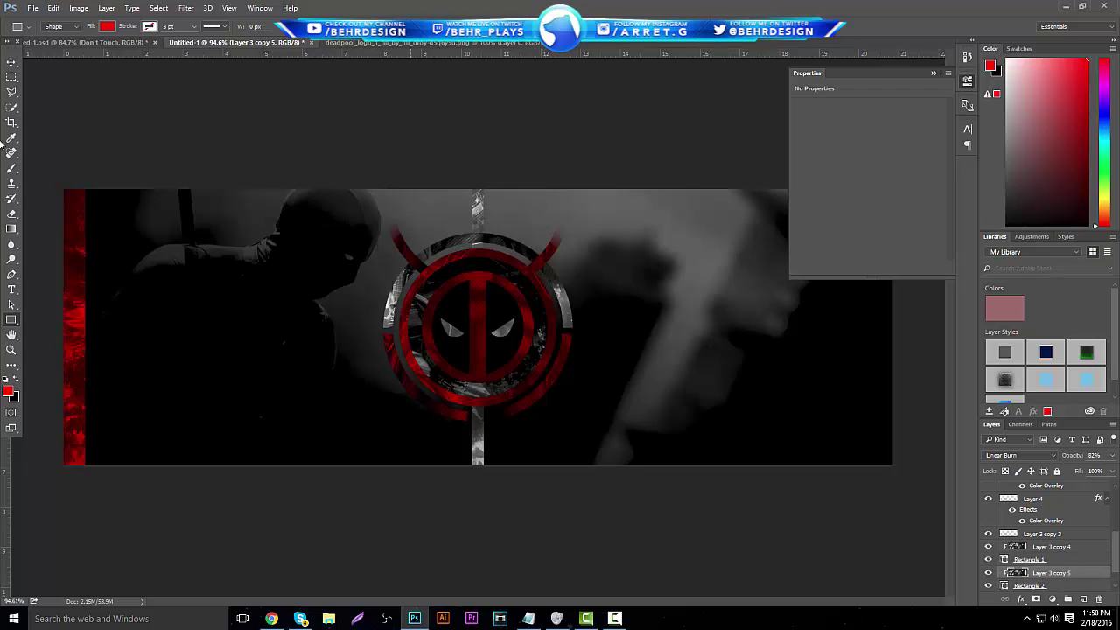
{"action": "left_click", "coordinate": [10, 63]}
{"action": "left_click_drag", "start_coordinate": [351, 231], "coordinate": [234, 176]}
{"action": "left_click_drag", "start_coordinate": [295, 239], "coordinate": [71, 219]}
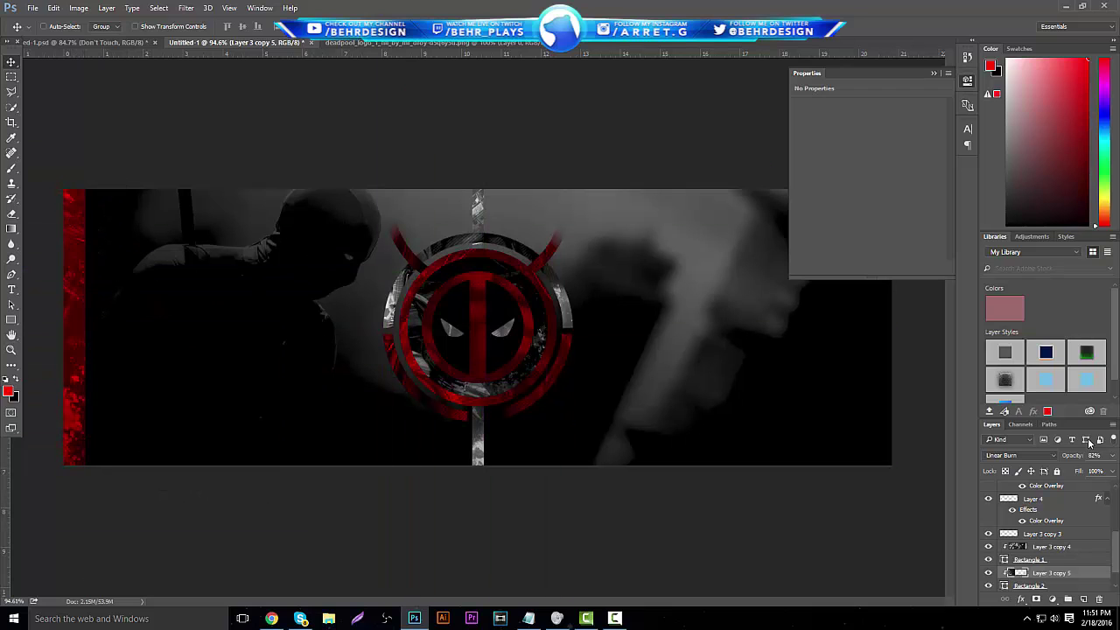
Set the opacity of Layer 3 copy 5 to 98% and shift the red Rectangle 2 bar outward so it shows narrower.
{"action": "left_click_drag", "start_coordinate": [1115, 456], "coordinate": [1108, 472]}
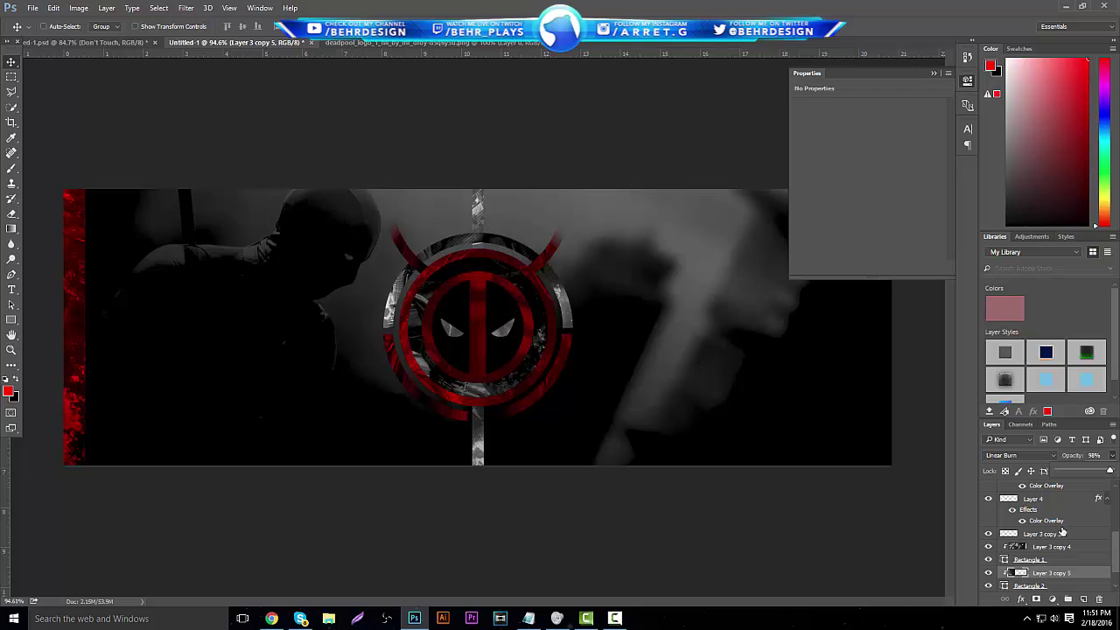
{"action": "left_click", "coordinate": [1025, 584]}
{"action": "left_click_drag", "start_coordinate": [355, 283], "coordinate": [343, 281]}
{"action": "left_click", "coordinate": [10, 350]}
{"action": "left_click_drag", "start_coordinate": [438, 308], "coordinate": [539, 300]}
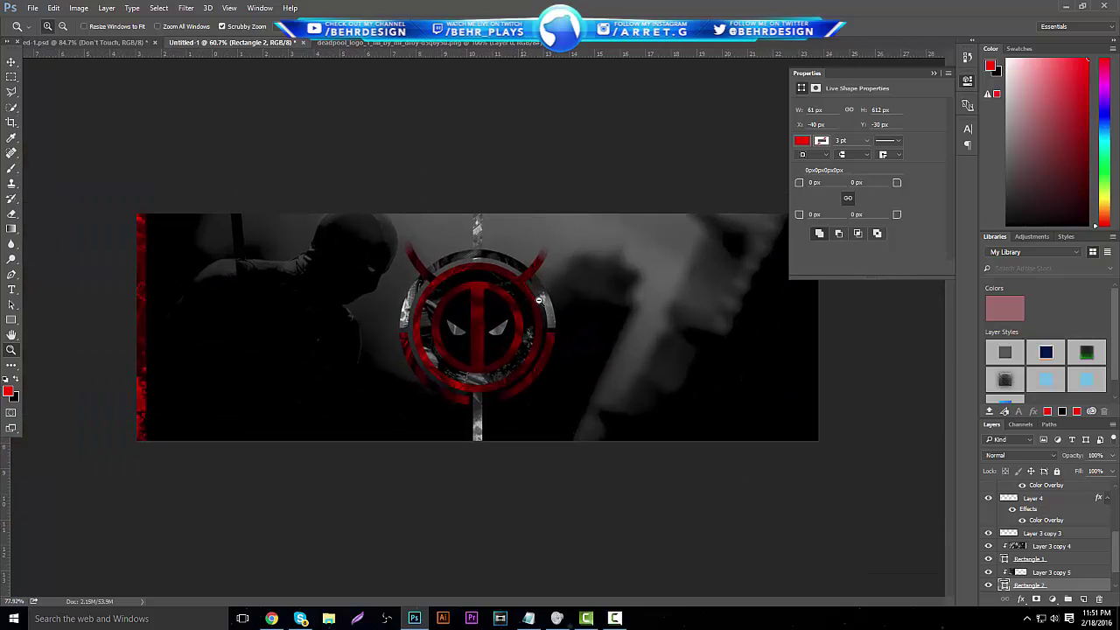
Draw a thin white horizontal line, 816 × 2 px, from the logo's right side past the banner edge, on a new layer above Layer 1.
{"action": "left_click", "coordinate": [87, 42]}
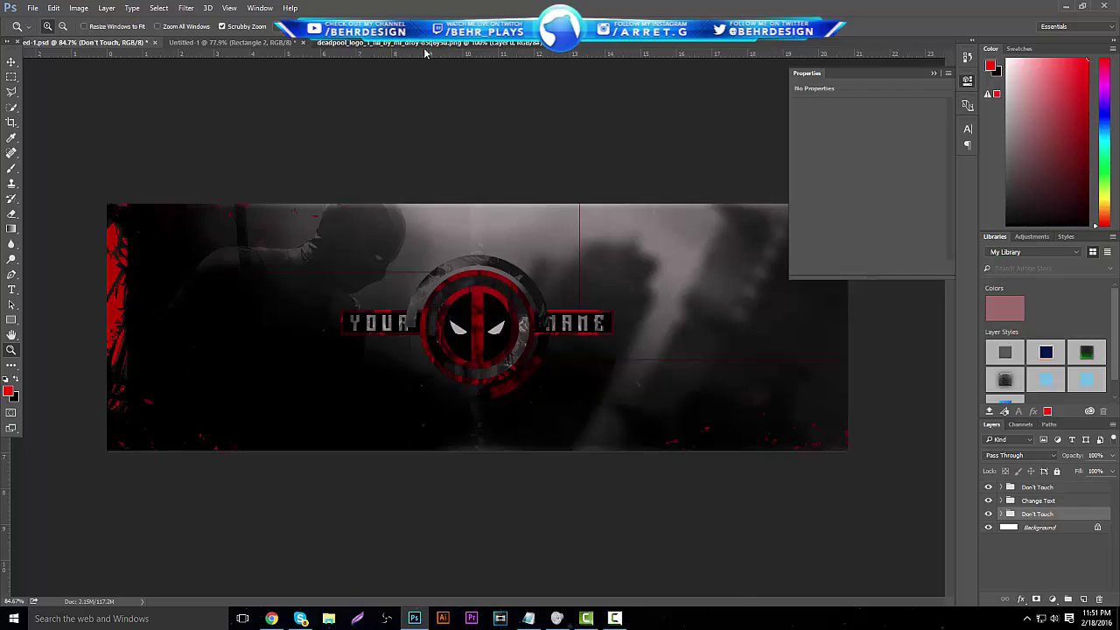
{"action": "left_click", "coordinate": [451, 42]}
{"action": "left_click", "coordinate": [206, 42]}
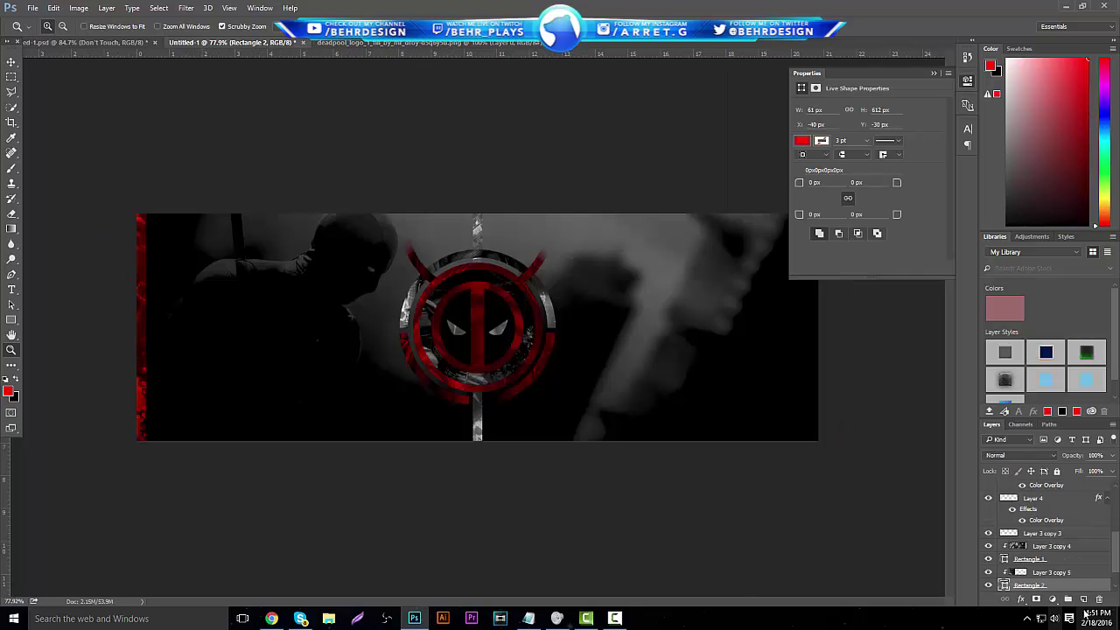
{"action": "scroll", "coordinate": [1063, 574], "scroll_direction": "down", "scroll_amount": 1}
{"action": "left_click", "coordinate": [1054, 577]}
{"action": "left_click", "coordinate": [1083, 598]}
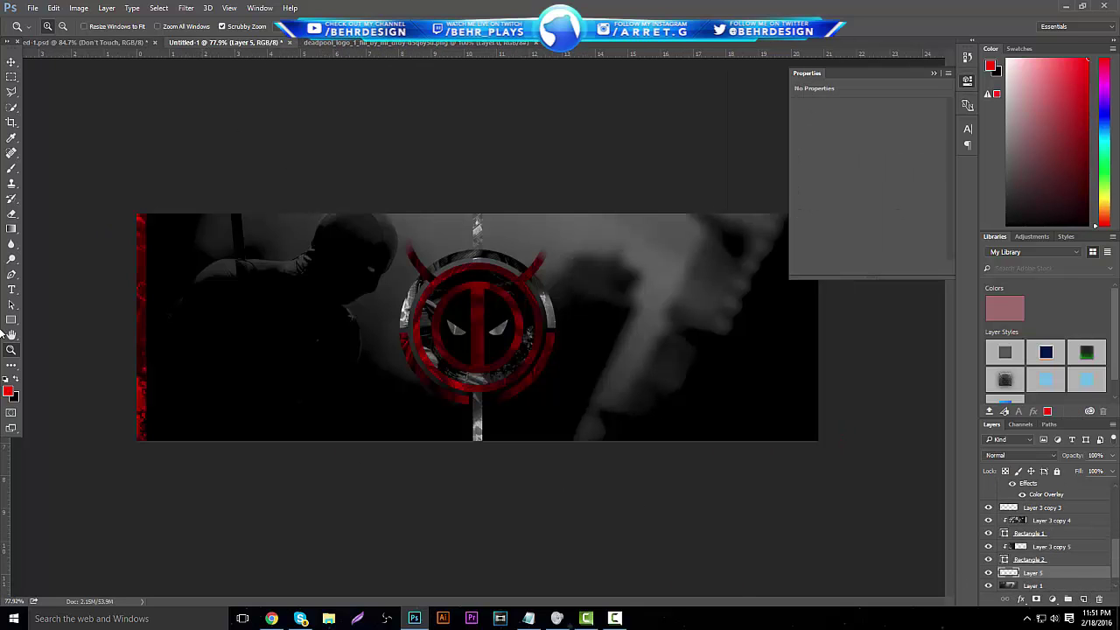
{"action": "left_click", "coordinate": [5, 379]}
{"action": "left_click", "coordinate": [16, 378]}
{"action": "left_click", "coordinate": [12, 319]}
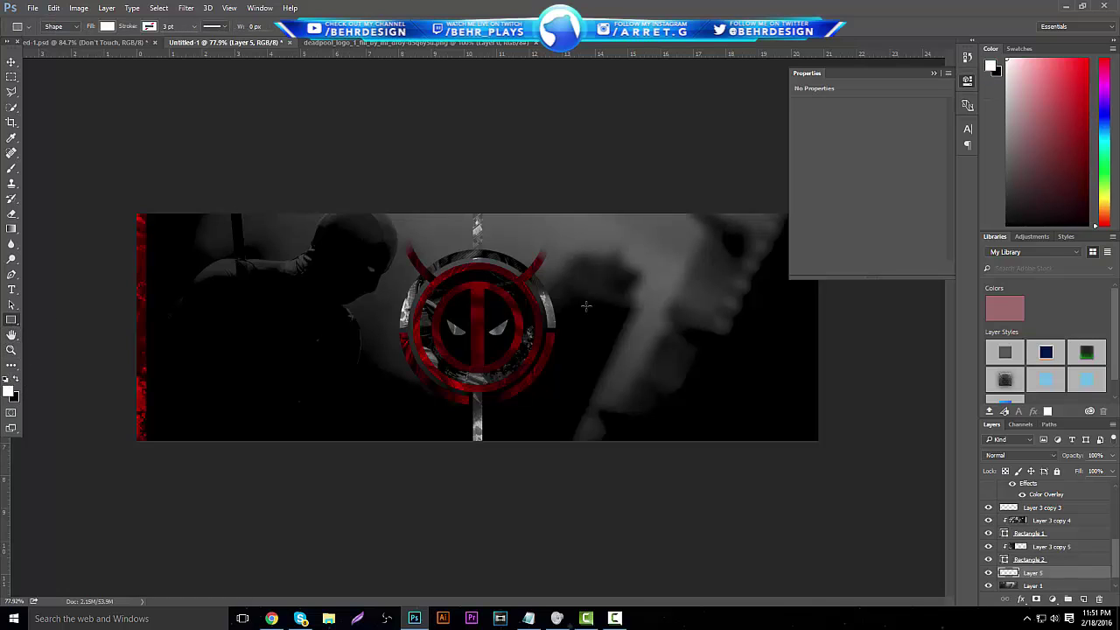
{"action": "left_click_drag", "start_coordinate": [551, 317], "coordinate": [922, 321]}
Duplicate the white line to the logo's left side at X -220 px, Y 289 px, and set the merged lines to Soft Light.
{"action": "left_click", "coordinate": [11, 62]}
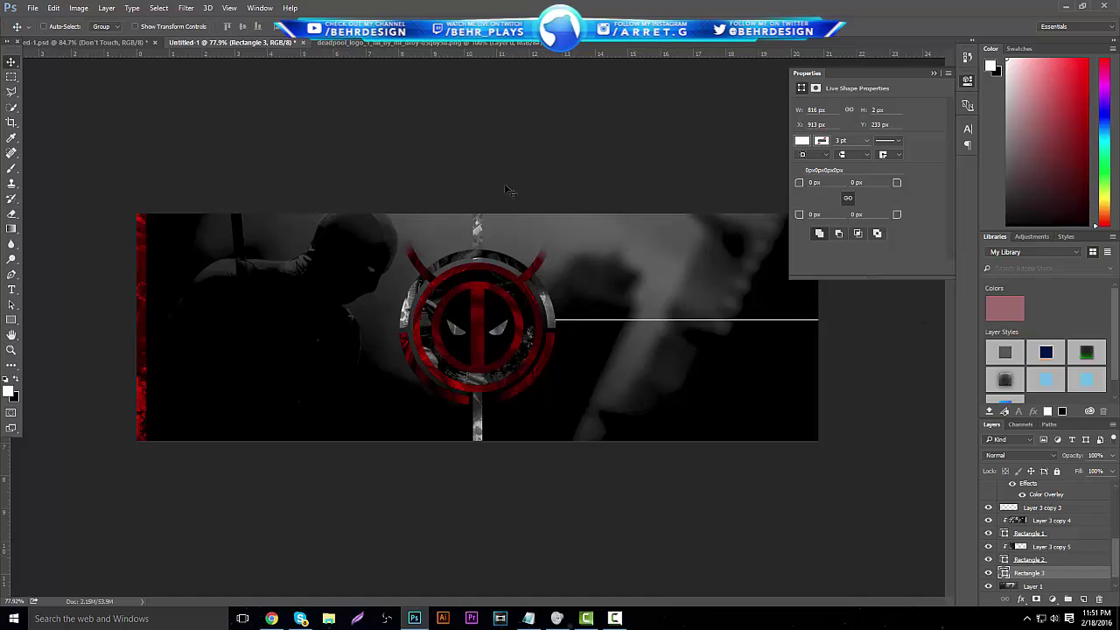
{"action": "key", "text": "ctrl+j"}
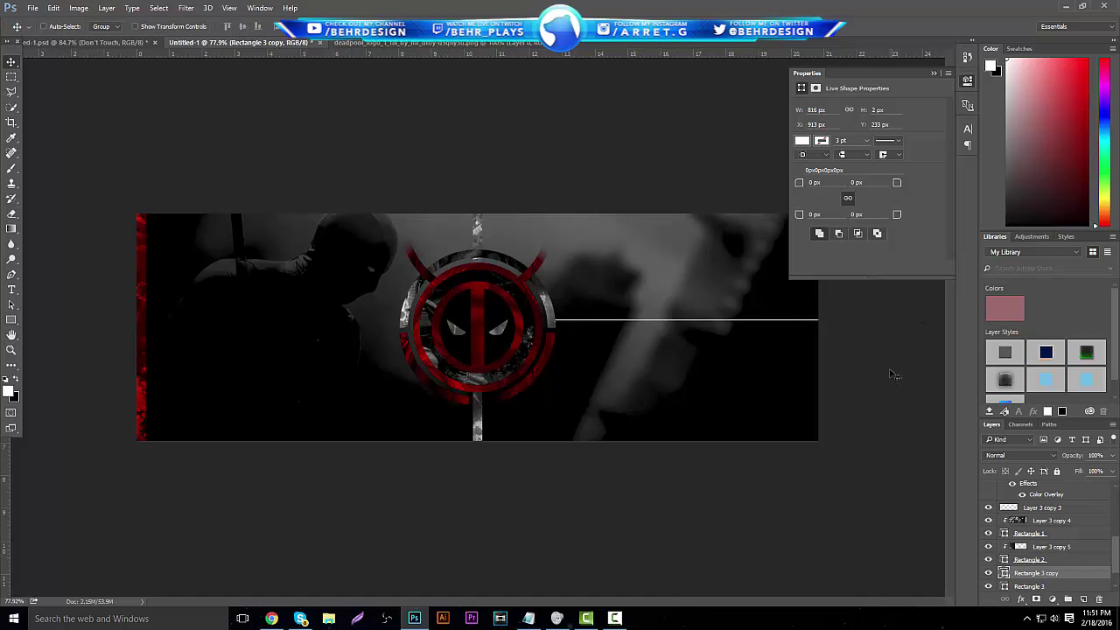
{"action": "left_click_drag", "start_coordinate": [456, 195], "coordinate": [471, 217]}
{"action": "left_click_drag", "start_coordinate": [639, 208], "coordinate": [125, 242]}
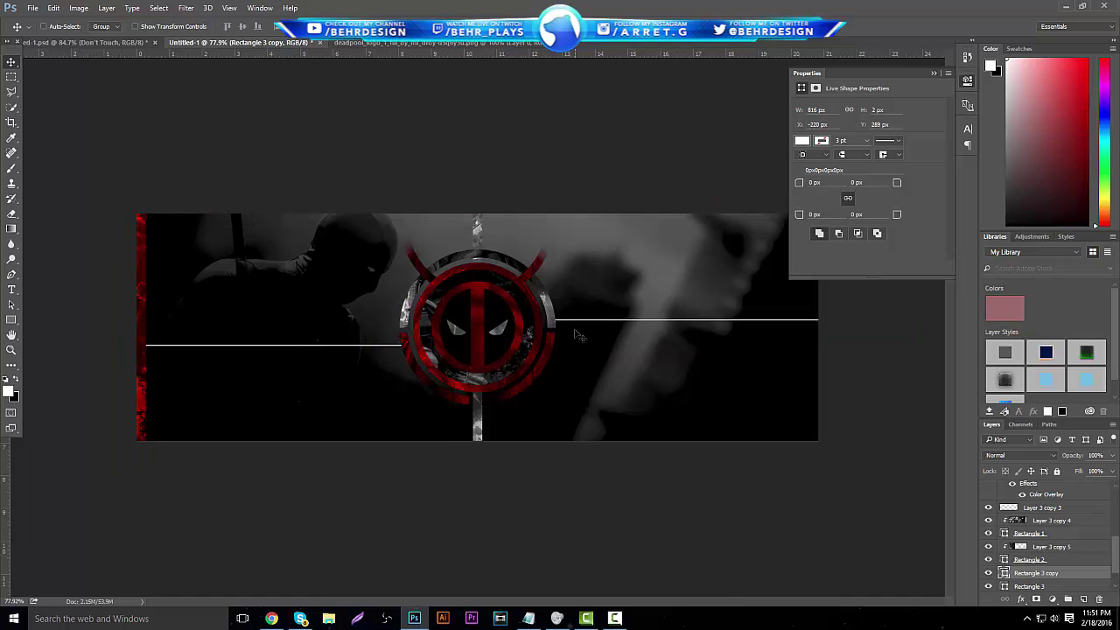
{"action": "left_click", "coordinate": [1019, 455]}
{"action": "left_click", "coordinate": [1039, 350]}
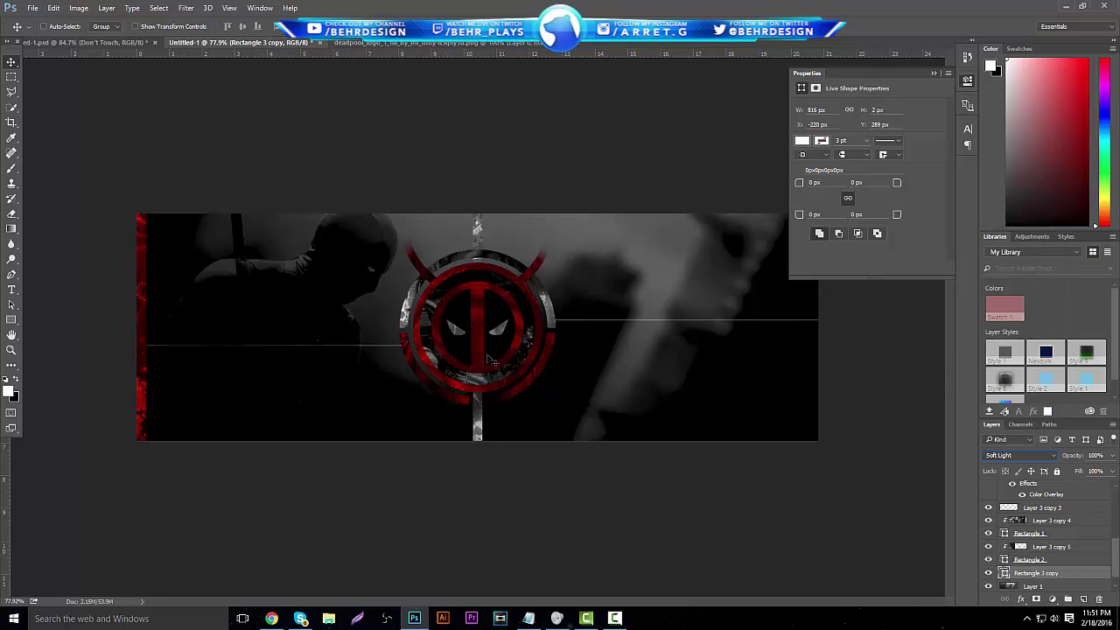
Paint a soft white glow along the banner's upper edge with a 417 px, 0% hardness brush, on a new layer above Exposure 1.
{"action": "scroll", "coordinate": [1048, 560], "scroll_direction": "up", "scroll_amount": 5}
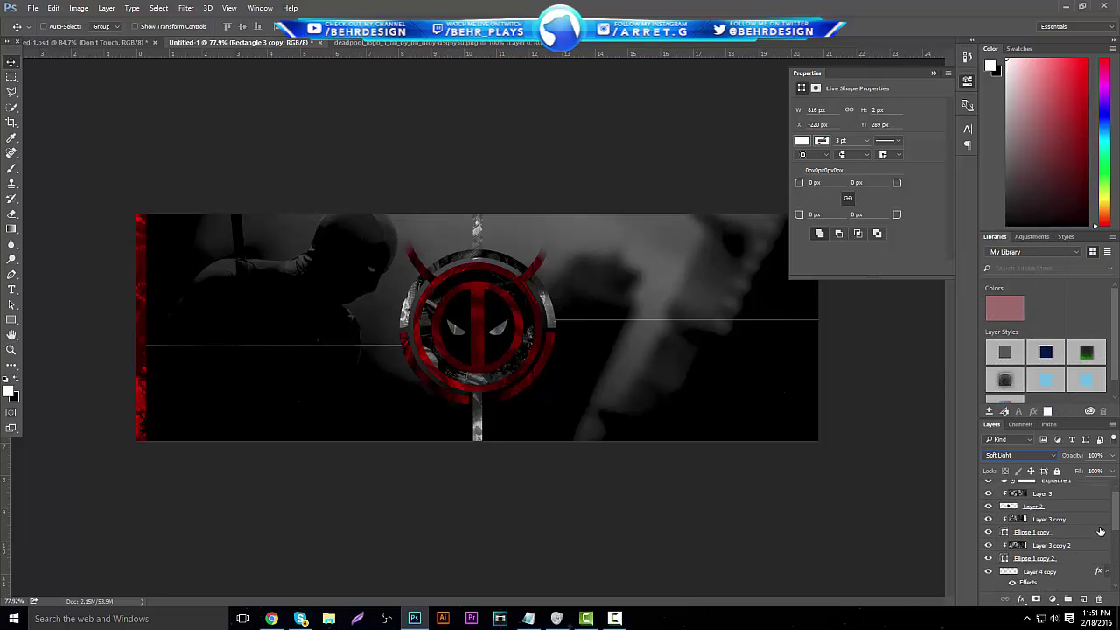
{"action": "left_click", "coordinate": [1058, 490]}
{"action": "left_click", "coordinate": [1084, 600]}
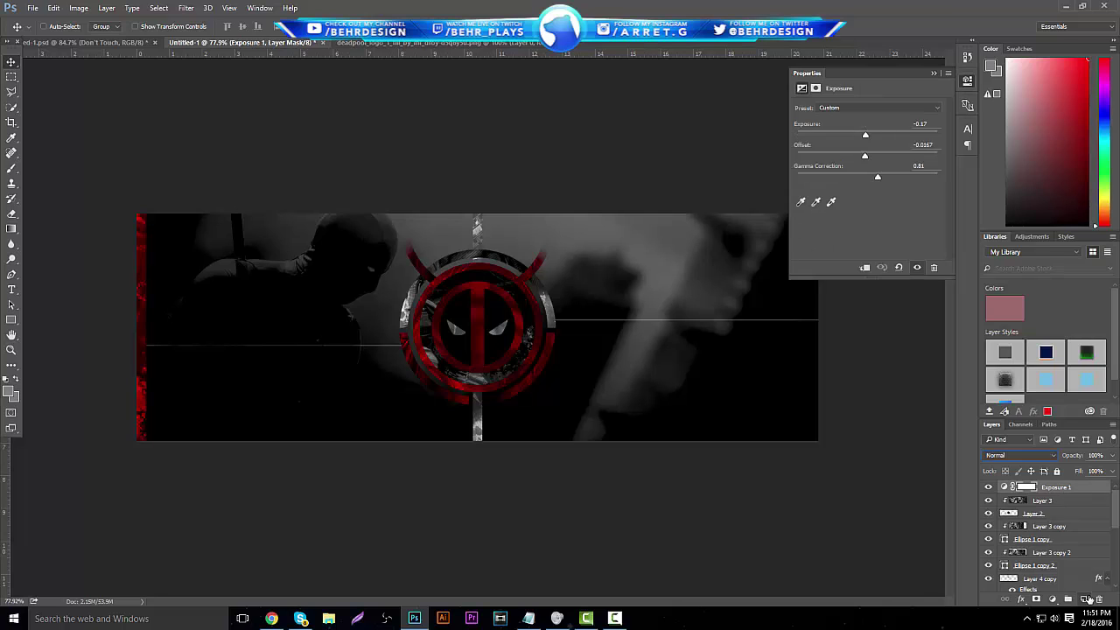
{"action": "left_click", "coordinate": [11, 168]}
{"action": "left_click", "coordinate": [61, 26]}
{"action": "left_click_drag", "start_coordinate": [127, 65], "coordinate": [130, 66]}
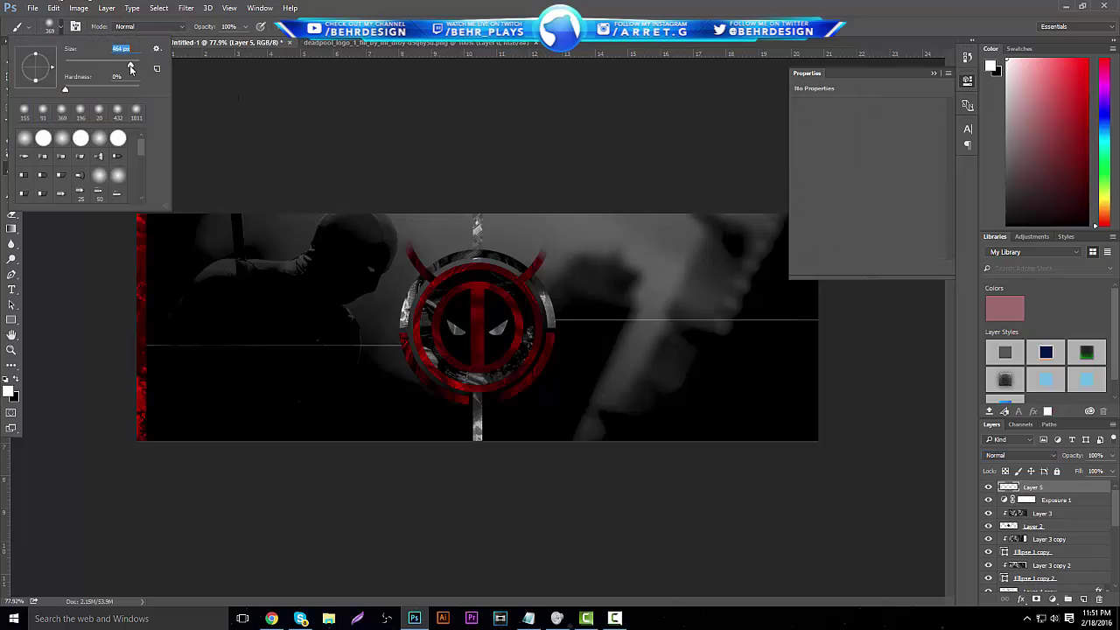
{"action": "left_click", "coordinate": [11, 350]}
{"action": "mouse_move", "coordinate": [385, 303]}
{"action": "left_mouse_down"}
{"action": "mouse_move", "coordinate": [350, 305]}
{"action": "mouse_move", "coordinate": [363, 306]}
{"action": "left_mouse_up"}
{"action": "key", "text": "b"}
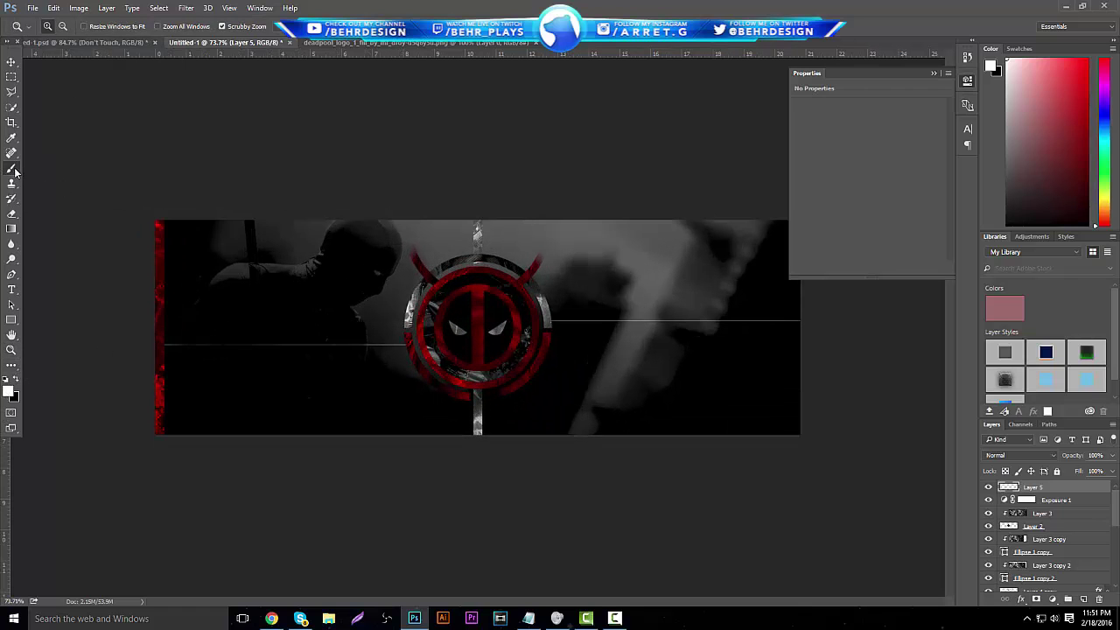
{"action": "mouse_move", "coordinate": [185, 123]}
{"action": "left_mouse_down"}
{"action": "mouse_move", "coordinate": [305, 154]}
{"action": "mouse_move", "coordinate": [686, 182]}
{"action": "mouse_move", "coordinate": [843, 158]}
{"action": "mouse_move", "coordinate": [256, 160]}
{"action": "left_mouse_up"}
Lower the glow layer's opacity to 13% and place the layer directly below Exposure 1.
{"action": "left_click", "coordinate": [1112, 455]}
{"action": "left_click_drag", "start_coordinate": [1108, 472], "coordinate": [1029, 508]}
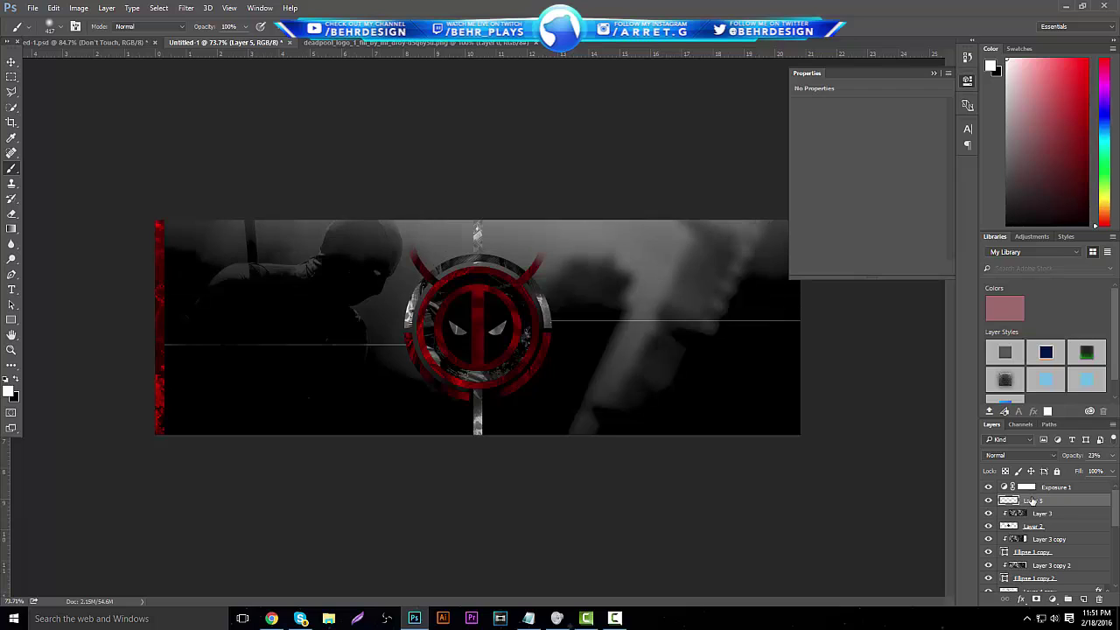
{"action": "left_click", "coordinate": [989, 500]}
{"action": "left_click", "coordinate": [989, 501]}
{"action": "left_click", "coordinate": [1111, 455]}
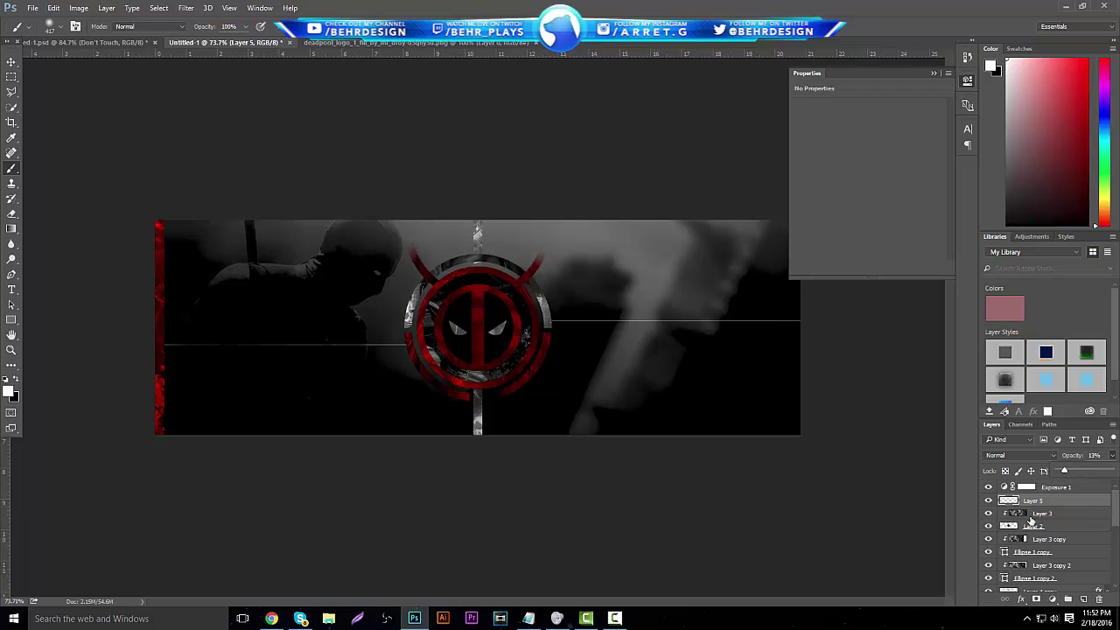
Add a Hue/Saturation adjustment above Exposure 1 with Saturation +28 and Lightness 0.
{"action": "left_click", "coordinate": [1048, 492]}
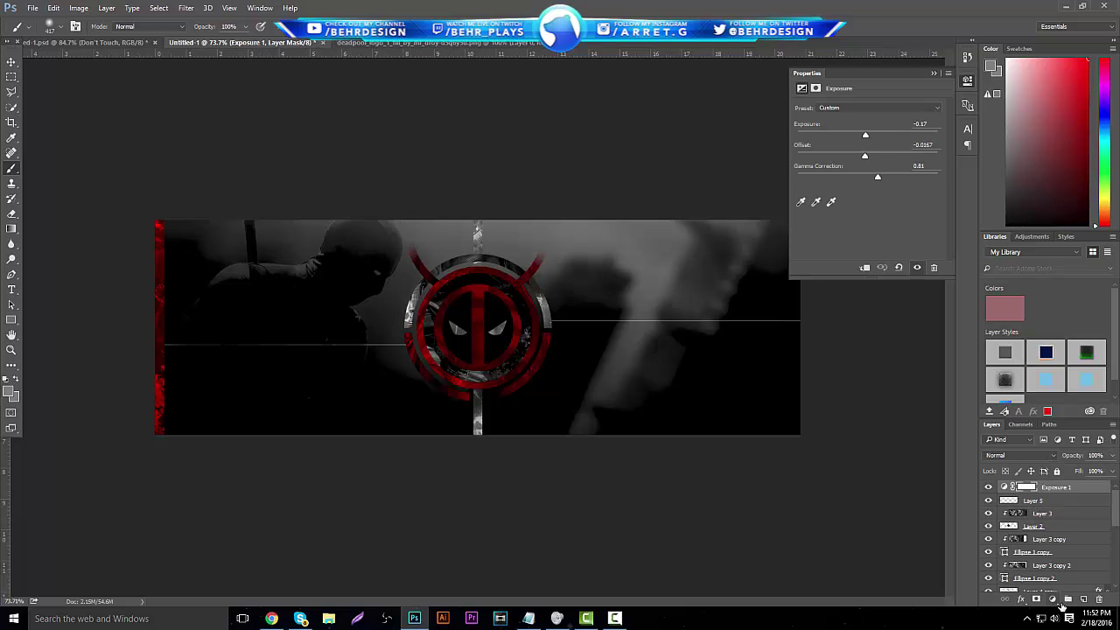
{"action": "left_click", "coordinate": [1054, 600]}
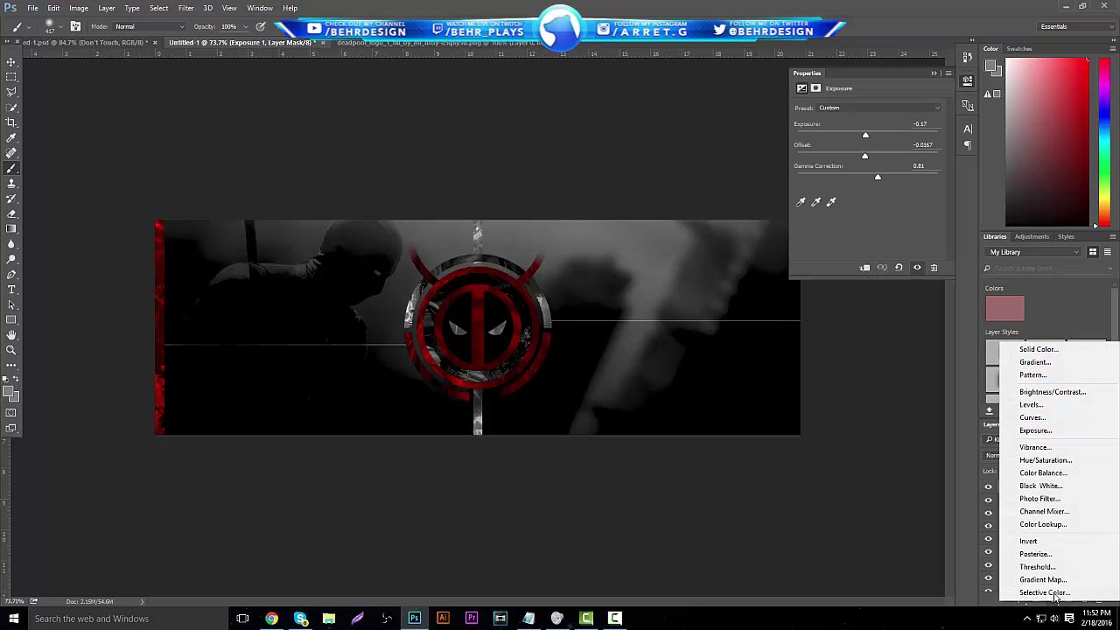
{"action": "left_click", "coordinate": [1050, 464]}
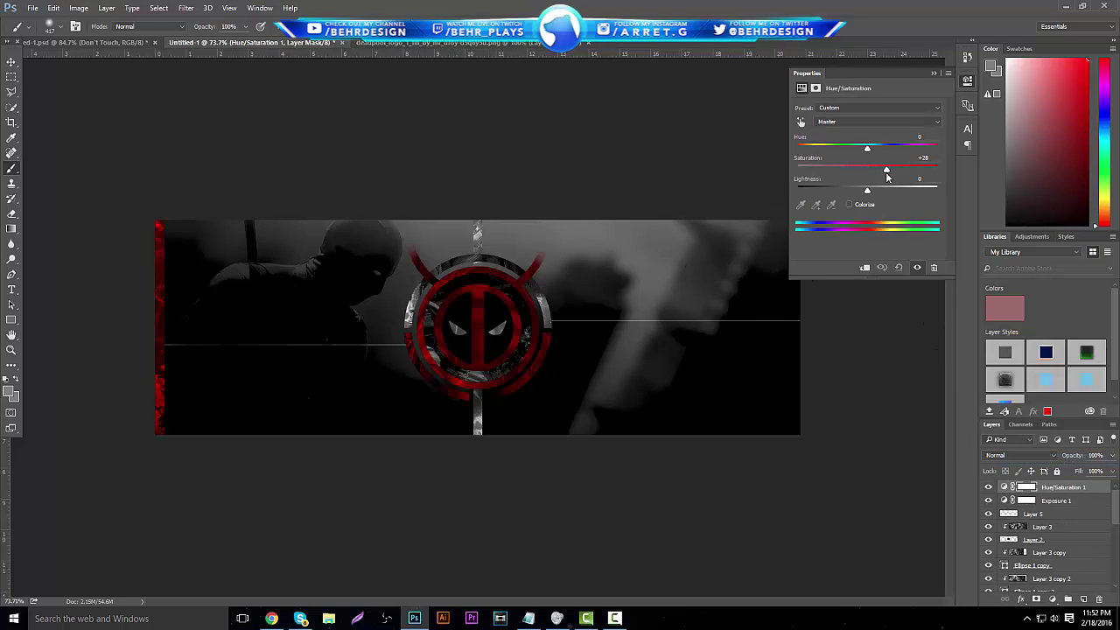
{"action": "mouse_move", "coordinate": [868, 192]}
{"action": "left_mouse_down"}
{"action": "mouse_move", "coordinate": [873, 200]}
{"action": "mouse_move", "coordinate": [867, 194]}
{"action": "left_mouse_up"}
{"action": "left_click", "coordinate": [933, 73]}
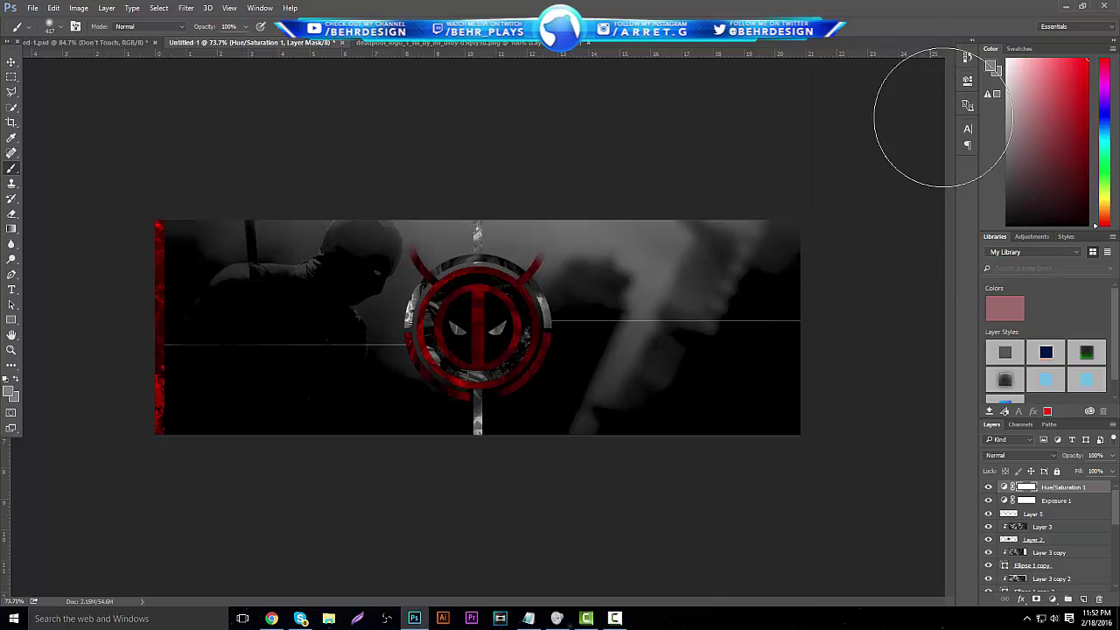
Add a Curves adjustment above Hue/Saturation 1 that pulls the highlights down slightly and lifts the shadows.
{"action": "left_click", "coordinate": [1053, 599]}
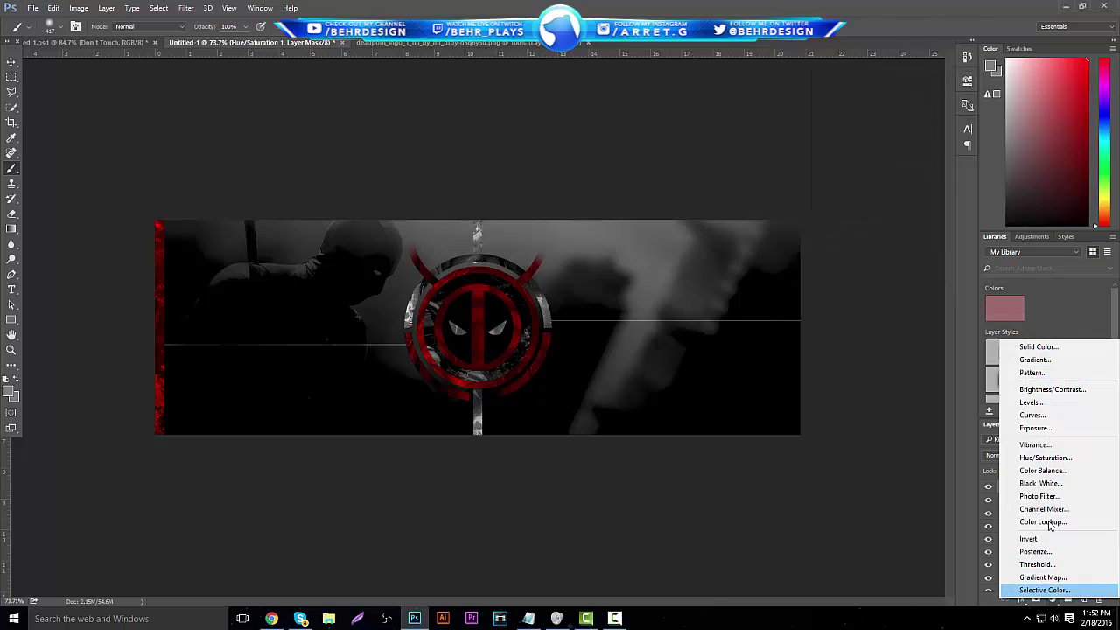
{"action": "left_click", "coordinate": [1034, 415]}
{"action": "left_click_drag", "start_coordinate": [915, 143], "coordinate": [926, 150]}
{"action": "left_click_drag", "start_coordinate": [855, 232], "coordinate": [831, 231]}
{"action": "left_click", "coordinate": [933, 72]}
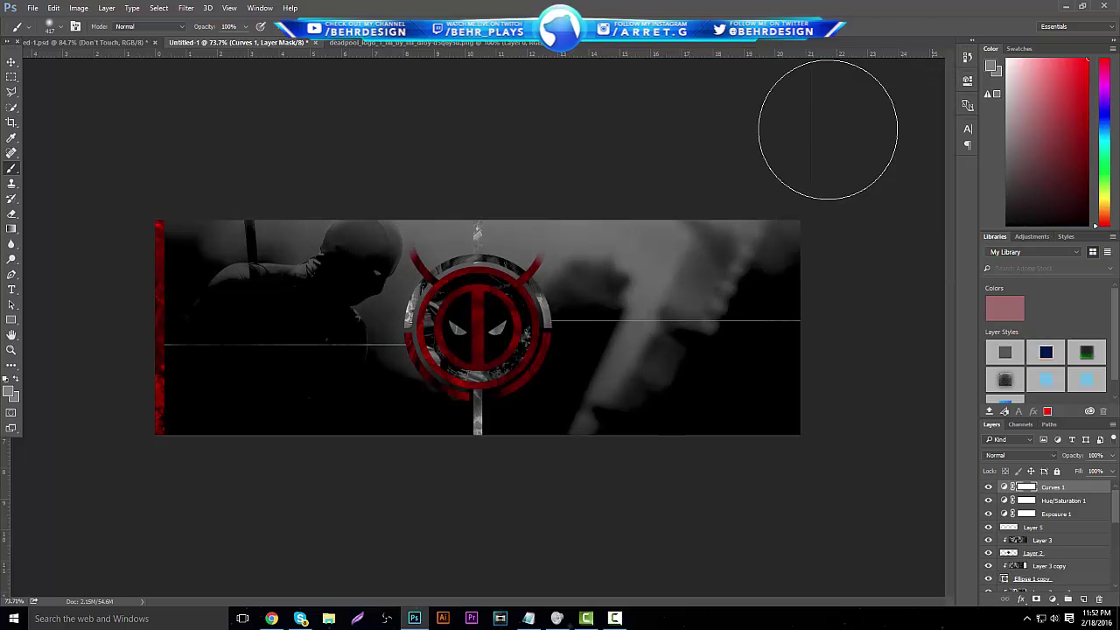
Paint a soft white glow behind the logo on a new layer above Layer 1 and lower its opacity to 3%.
{"action": "scroll", "coordinate": [1048, 560], "scroll_direction": "down", "scroll_amount": 5}
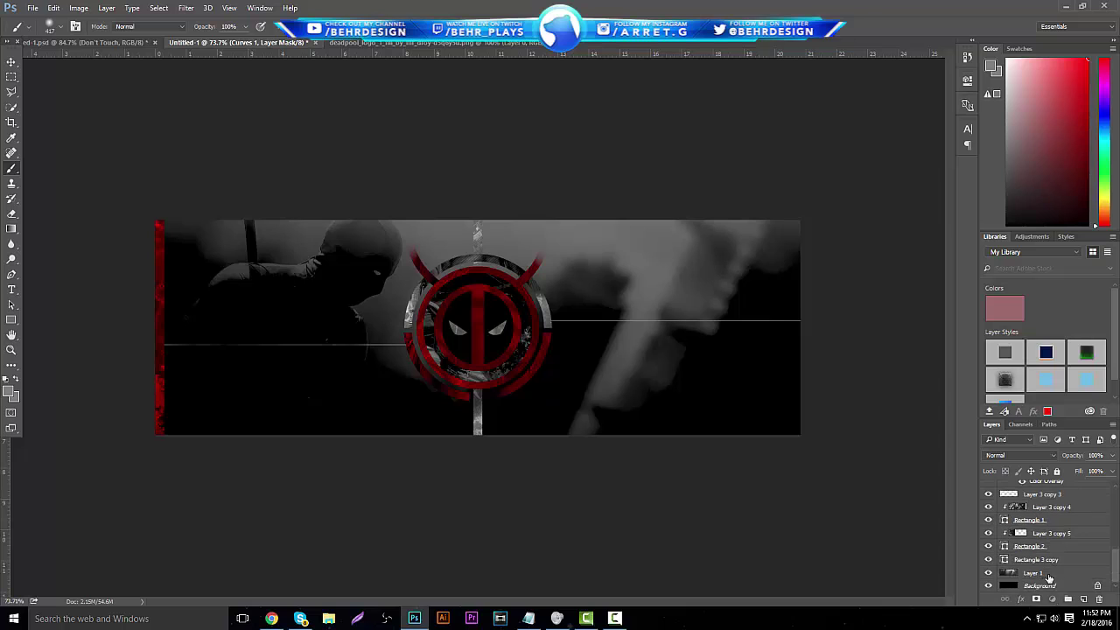
{"action": "left_click", "coordinate": [1048, 575]}
{"action": "left_click", "coordinate": [1083, 598]}
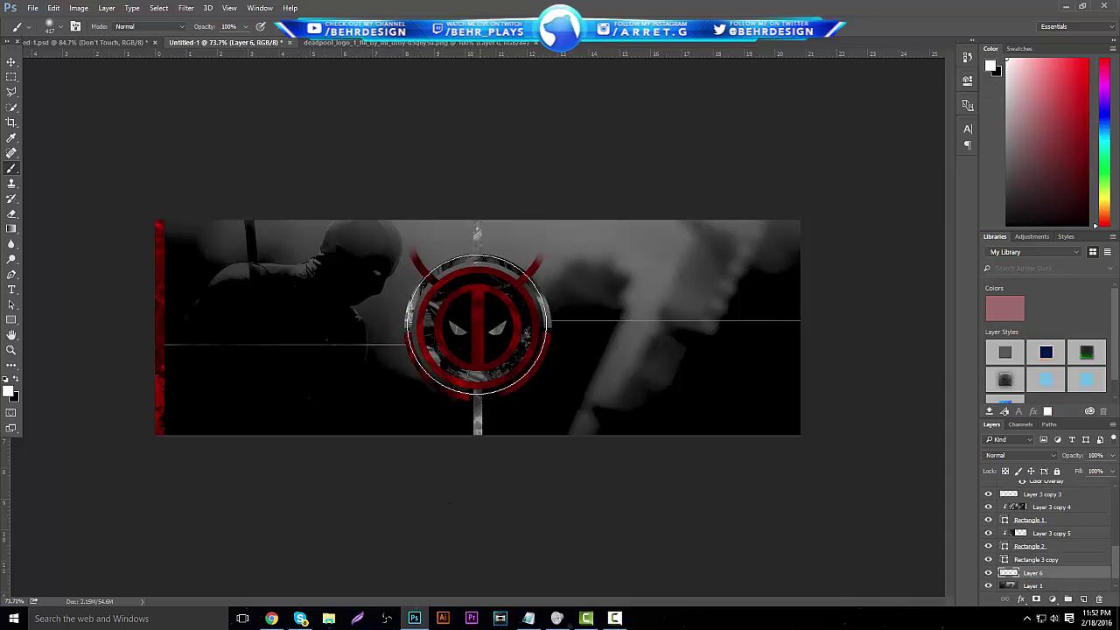
{"action": "left_click", "coordinate": [476, 325]}
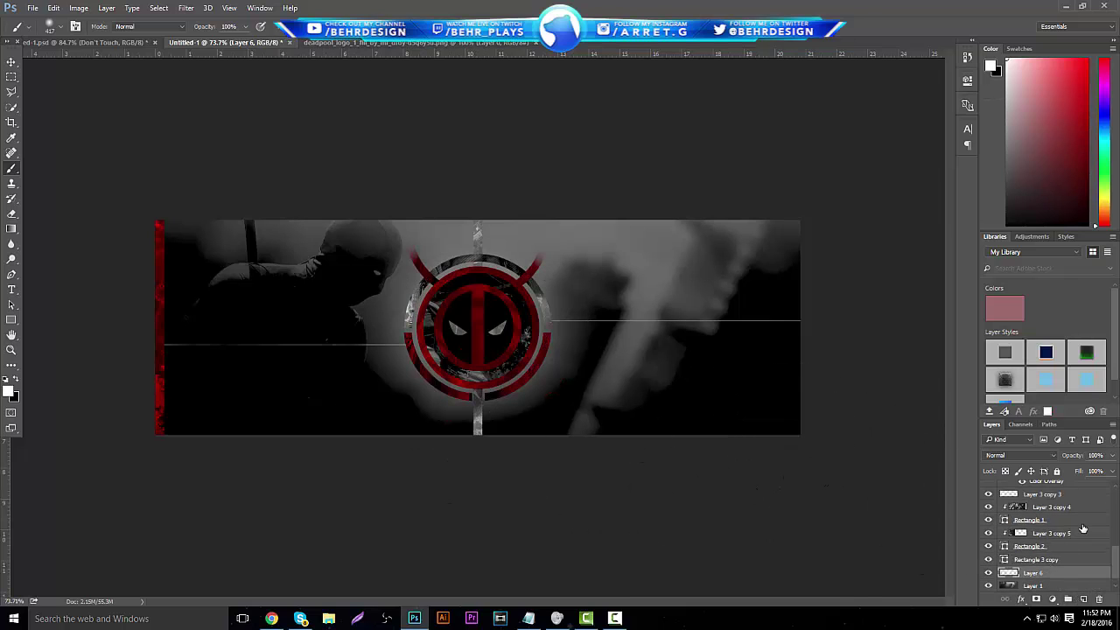
{"action": "left_click", "coordinate": [1111, 457]}
{"action": "left_click_drag", "start_coordinate": [1077, 473], "coordinate": [1056, 478]}
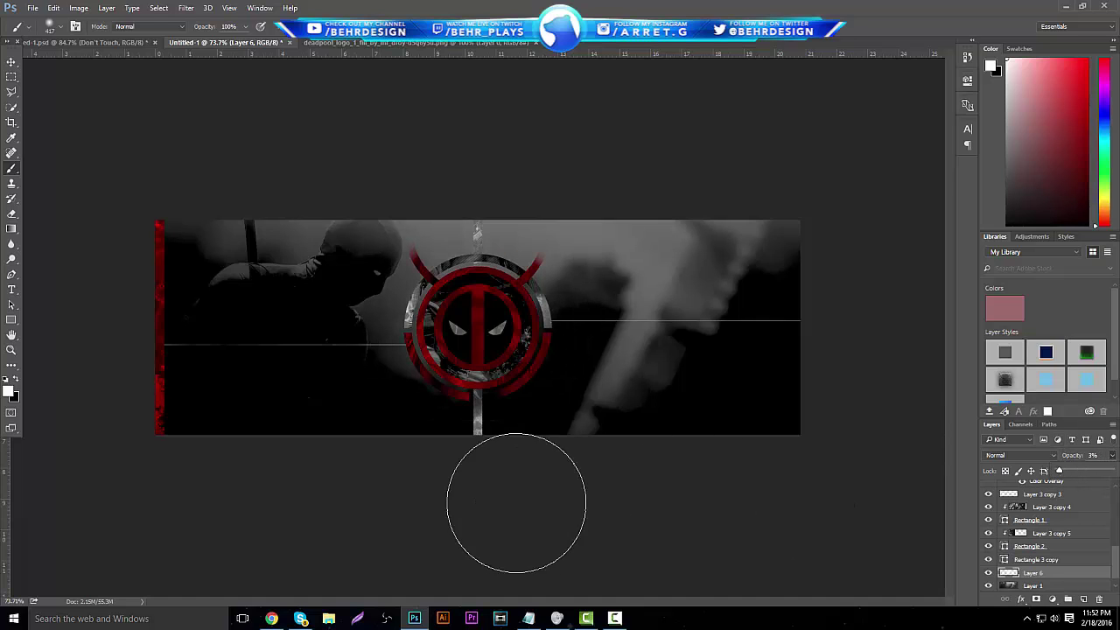
Draw a black horizontal bar, 825 × 55 px, above Layer 6 and centre it behind the logo at X 337 px, Y 228 px.
{"action": "left_click", "coordinate": [10, 349]}
{"action": "left_click_drag", "start_coordinate": [584, 420], "coordinate": [617, 430]}
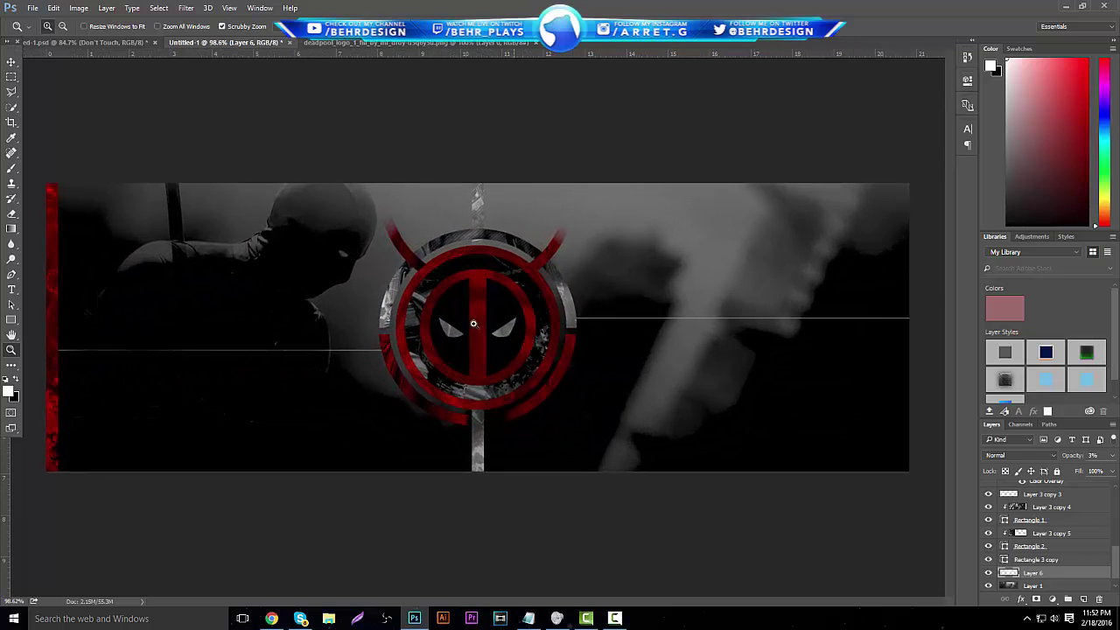
{"action": "left_click", "coordinate": [111, 42]}
{"action": "left_click", "coordinate": [442, 44]}
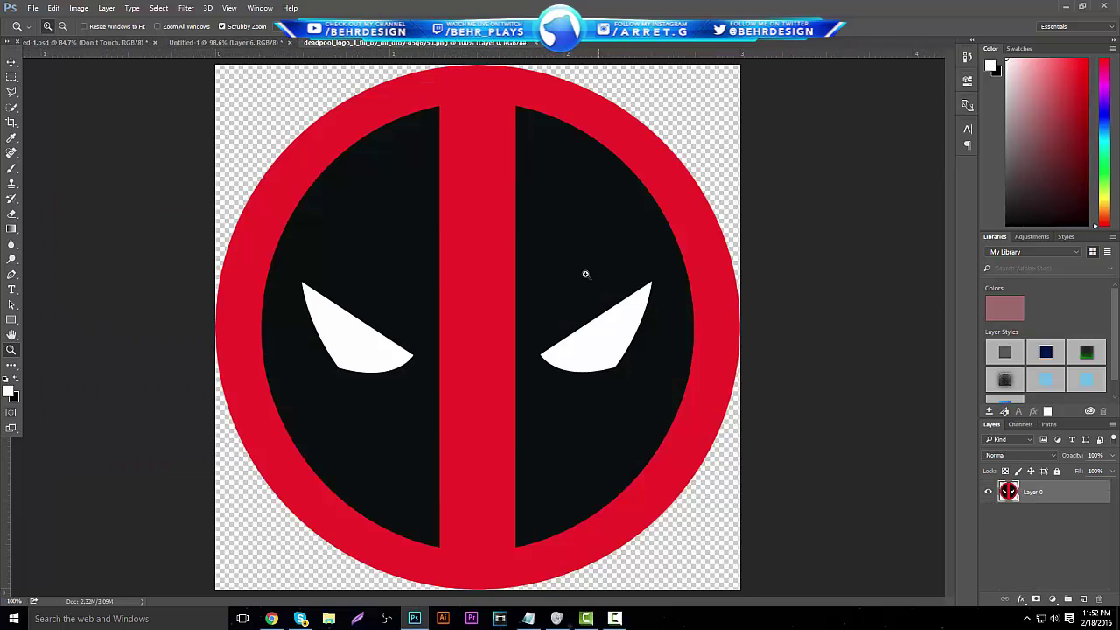
{"action": "key", "text": "ctrl+shift+Tab"}
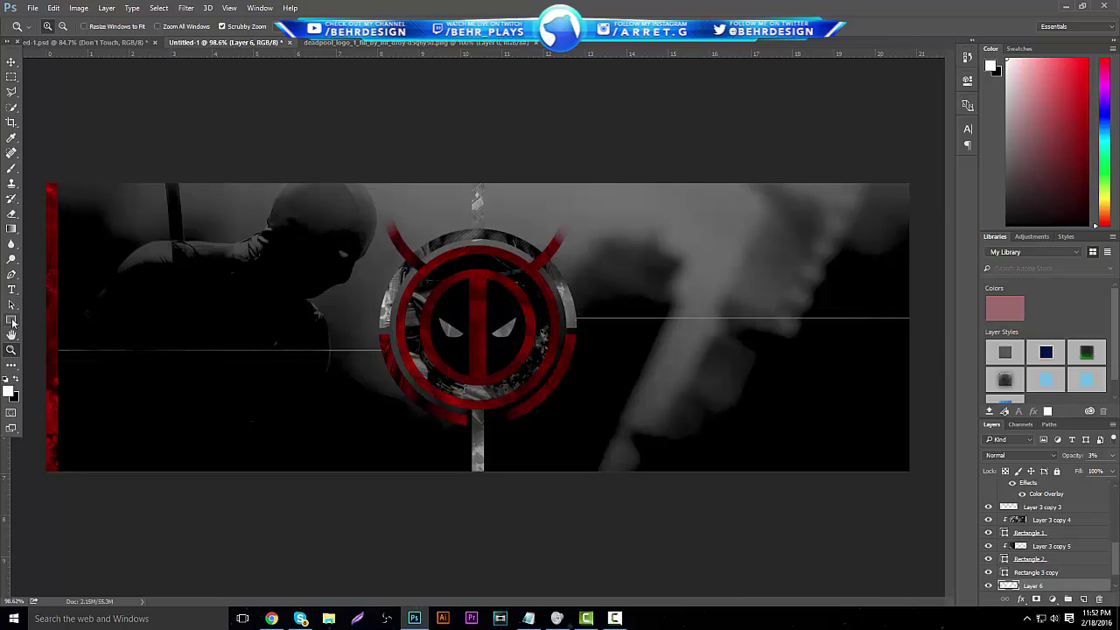
{"action": "left_click", "coordinate": [11, 320]}
{"action": "left_click_drag", "start_coordinate": [283, 305], "coordinate": [755, 338]}
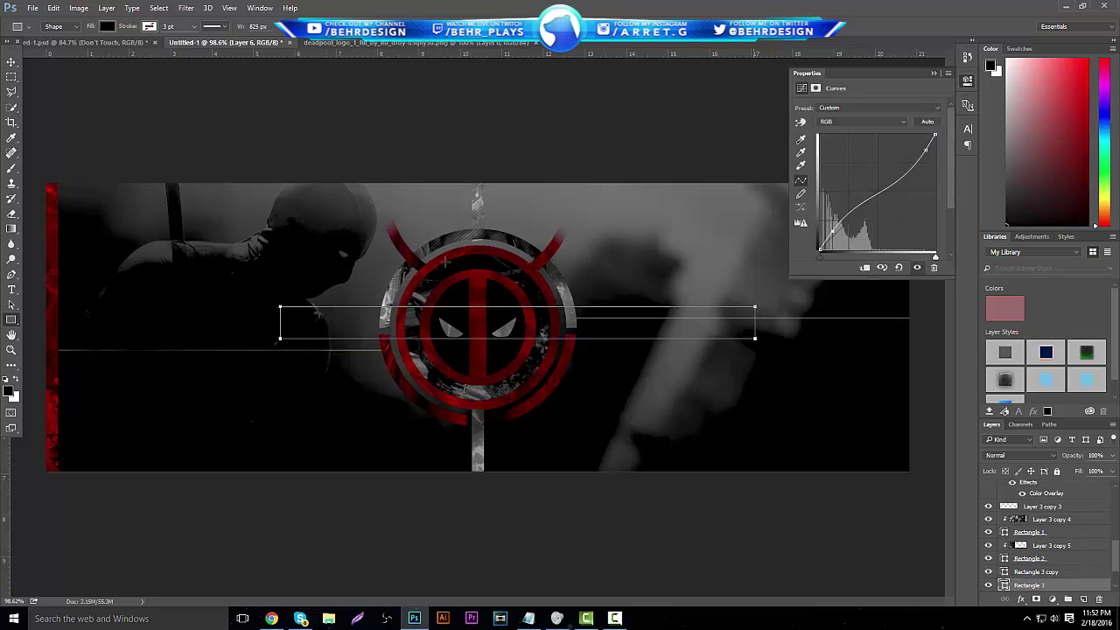
{"action": "left_click", "coordinate": [11, 63]}
{"action": "mouse_move", "coordinate": [298, 147]}
{"action": "left_mouse_down"}
{"action": "mouse_move", "coordinate": [308, 143]}
{"action": "mouse_move", "coordinate": [286, 146]}
{"action": "mouse_move", "coordinate": [292, 154]}
{"action": "left_mouse_up"}
Give the black bar a 9 px inside Stroke layer style in red ff0000.
{"action": "left_click", "coordinate": [1113, 471]}
{"action": "right_click", "coordinate": [1044, 585]}
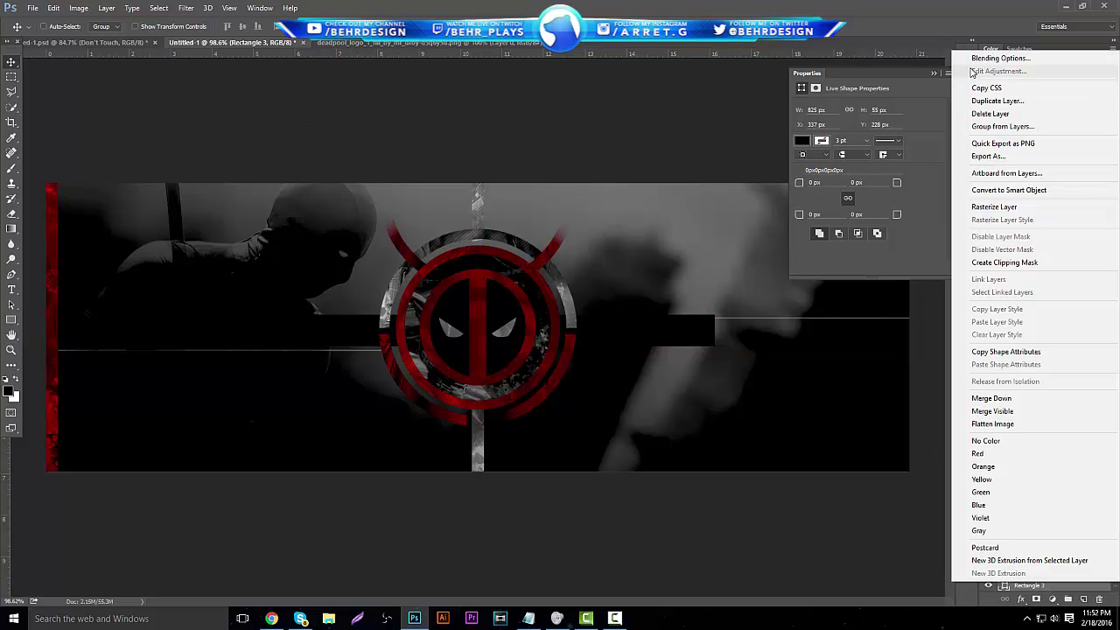
{"action": "left_click", "coordinate": [1006, 49]}
{"action": "left_click", "coordinate": [651, 254]}
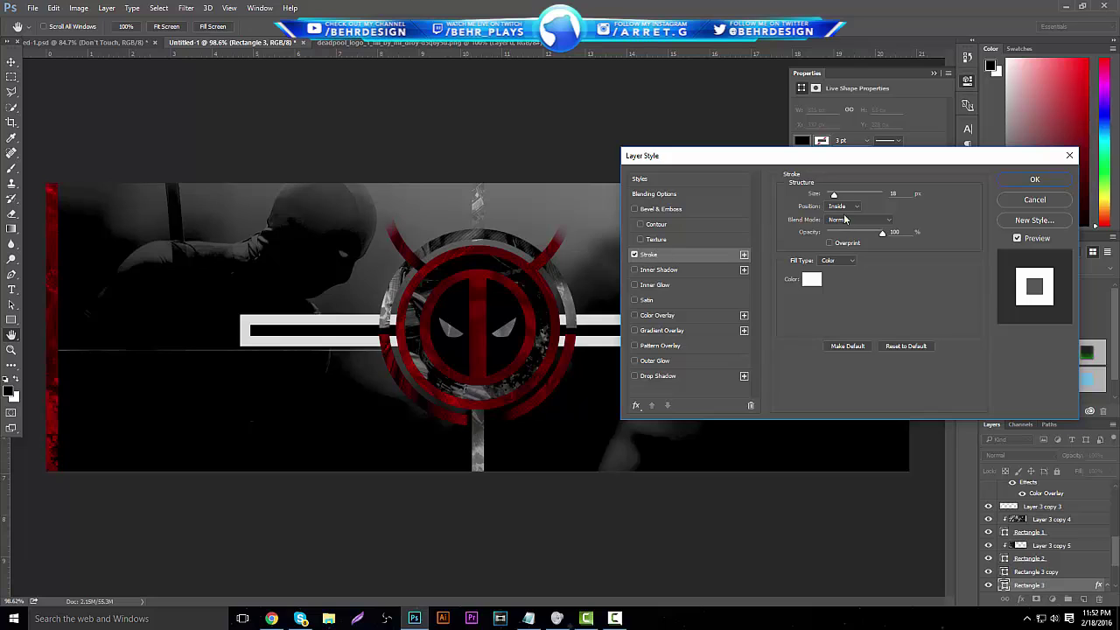
{"action": "left_click_drag", "start_coordinate": [834, 200], "coordinate": [832, 201]}
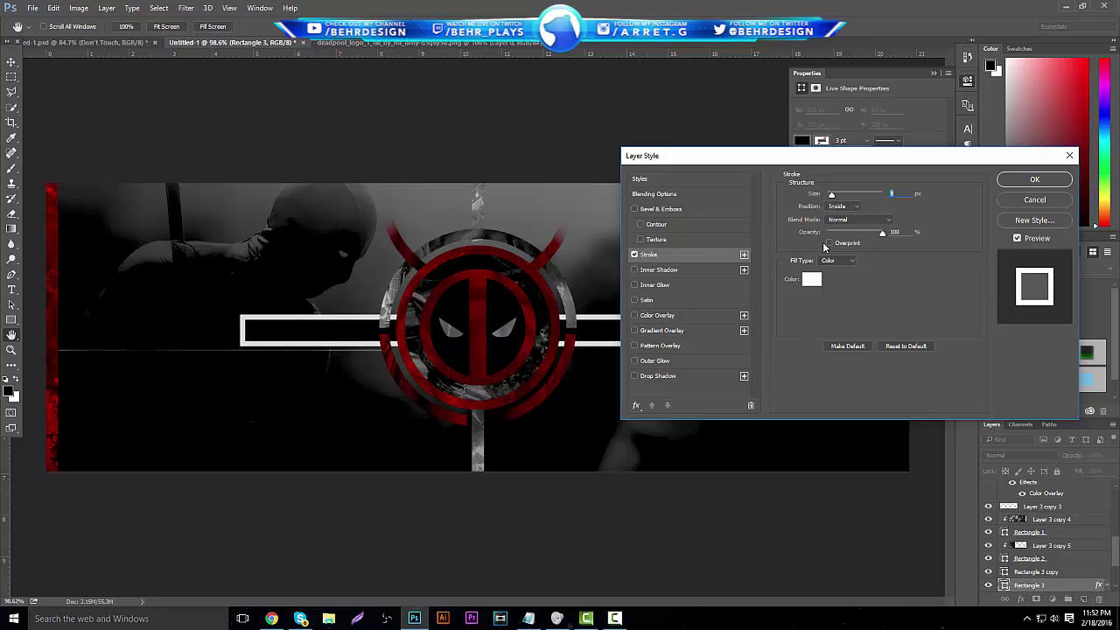
{"action": "left_click", "coordinate": [815, 282]}
{"action": "left_click_drag", "start_coordinate": [757, 306], "coordinate": [794, 181]}
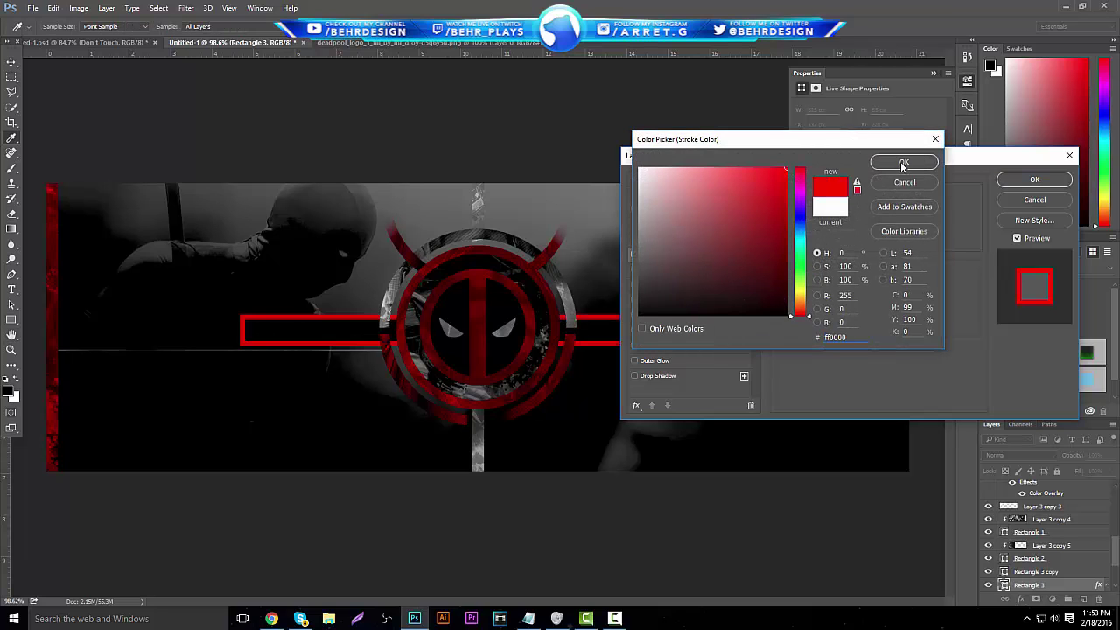
{"action": "left_click", "coordinate": [903, 166]}
{"action": "left_click", "coordinate": [1035, 180]}
Create a blank layer and merge it with the stroked black bar to flatten the bar and its stroke.
{"action": "left_click", "coordinate": [1083, 597]}
{"action": "left_click", "coordinate": [1047, 557], "text": "ctrl"}
{"action": "key", "text": "ctrl+e"}
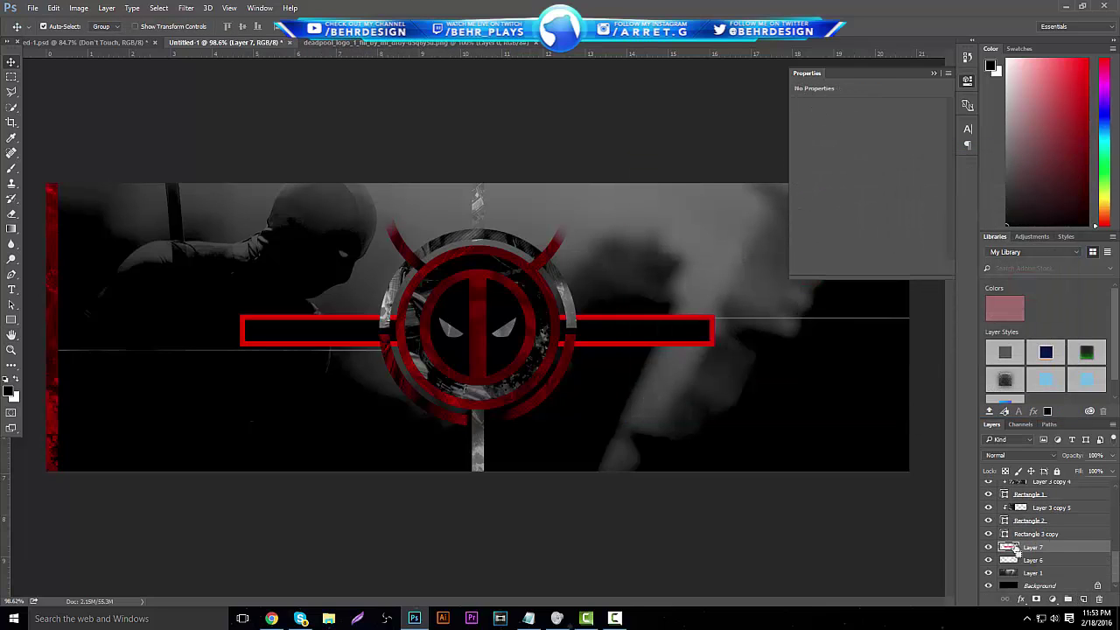
Duplicate the Layer 3 copy 5 texture, clip it to the red-outlined bar on Layer 7, position it over the bar and set its opacity to 84%.
{"action": "left_click", "coordinate": [1044, 509]}
{"action": "key", "text": "ctrl+j"}
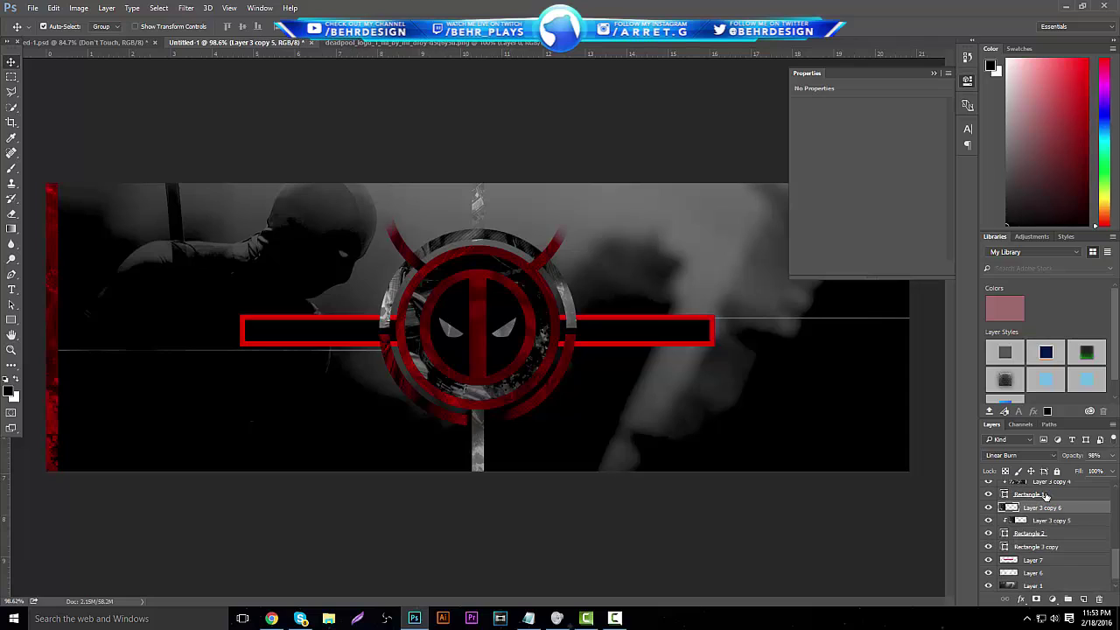
{"action": "left_click_drag", "start_coordinate": [1064, 508], "coordinate": [1056, 547]}
{"action": "left_click_drag", "start_coordinate": [306, 284], "coordinate": [796, 289]}
{"action": "left_click", "coordinate": [1112, 456]}
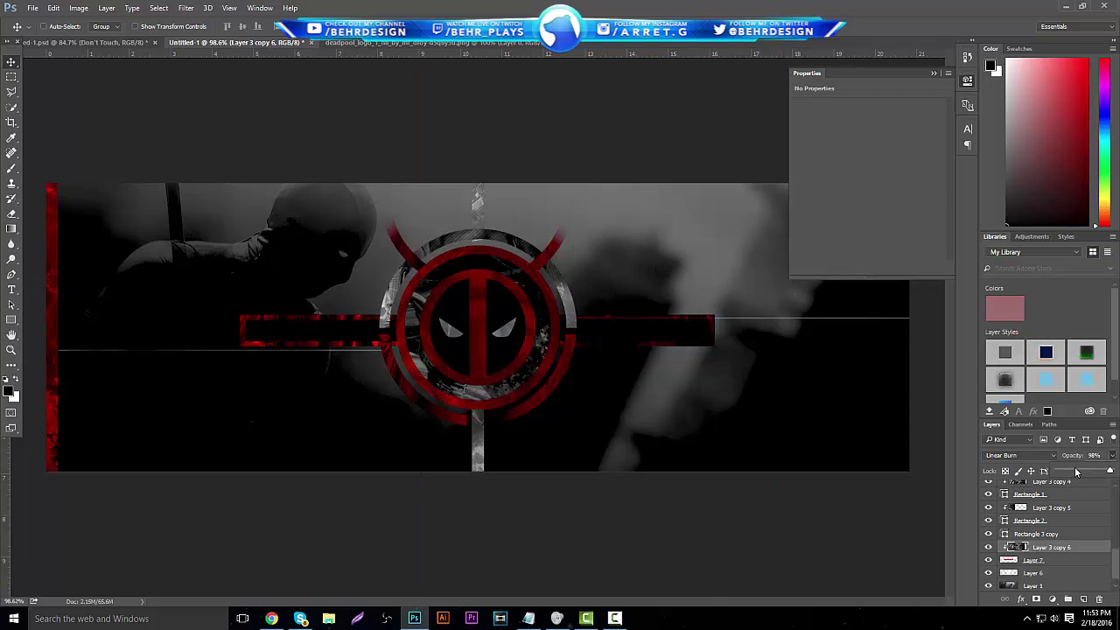
{"action": "left_click_drag", "start_coordinate": [1074, 473], "coordinate": [1104, 472]}
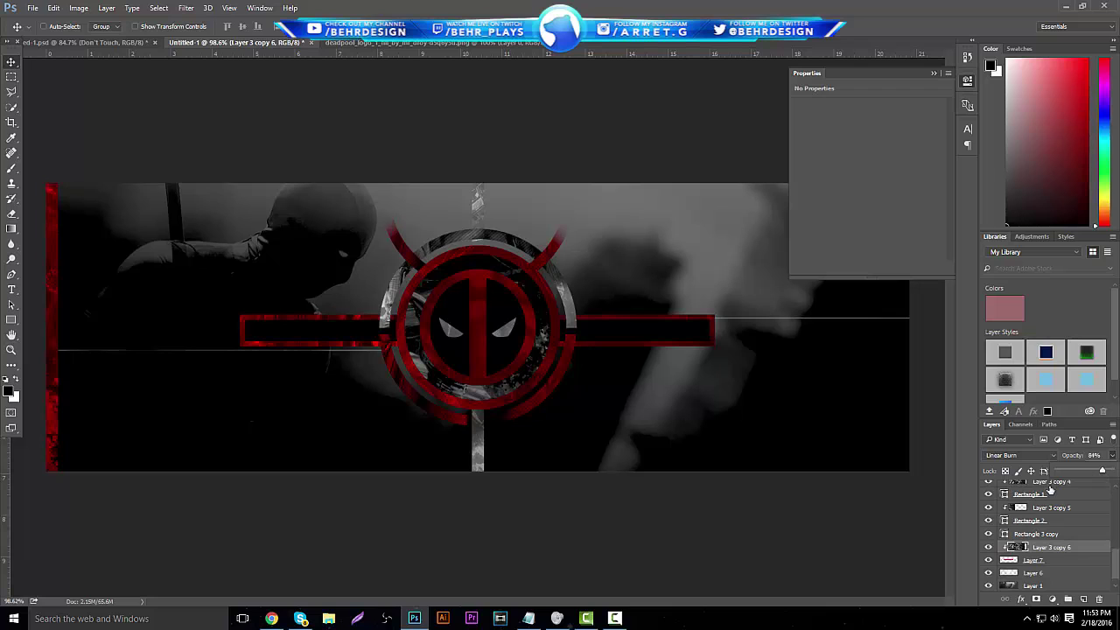
Delete the clipped texture copy and the red-outlined horizontal bar behind the logo.
{"action": "left_click", "coordinate": [10, 350]}
{"action": "left_click_drag", "start_coordinate": [604, 340], "coordinate": [500, 338]}
{"action": "left_click", "coordinate": [1100, 600]}
{"action": "left_click", "coordinate": [1100, 600]}
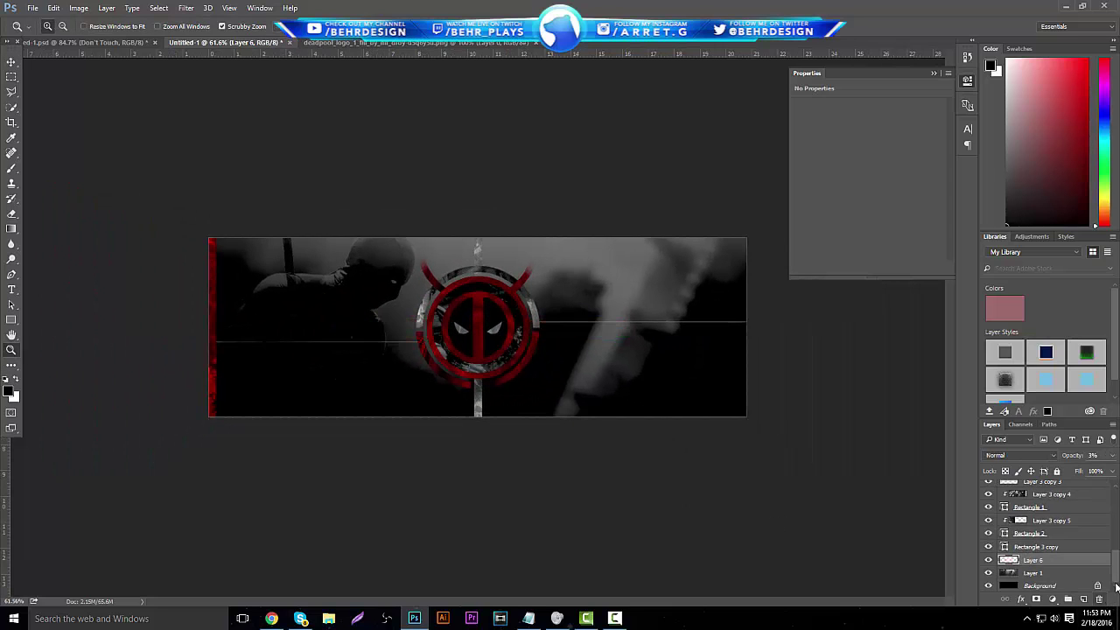
{"action": "scroll", "coordinate": [495, 341], "scroll_direction": "up", "scroll_amount": 1}
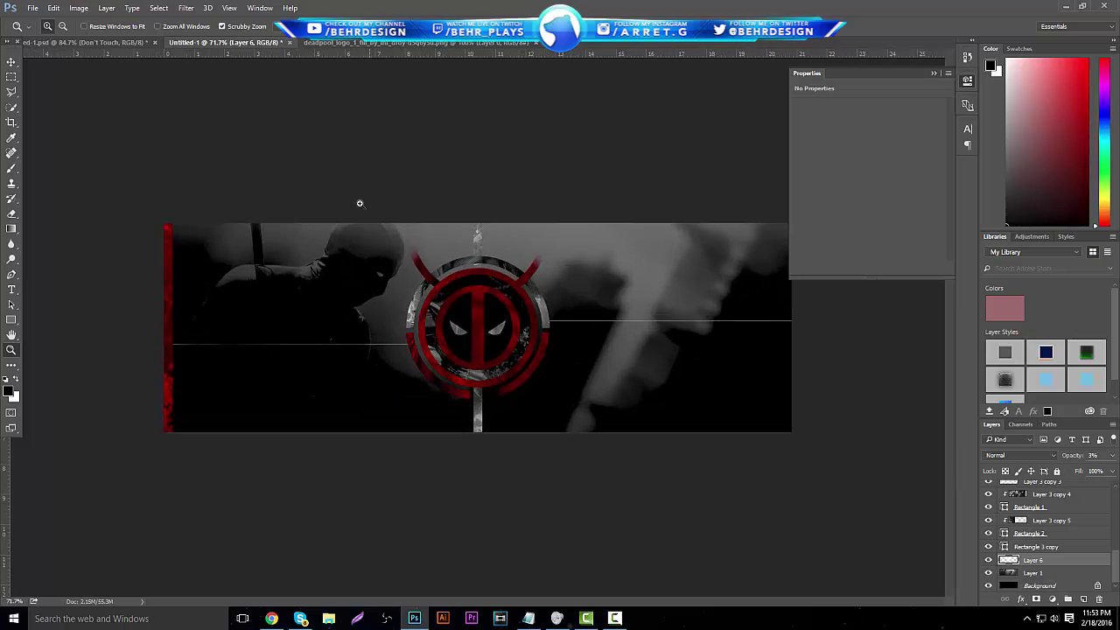
Switch to Chrome and search Google Images for blood splatter in a new tab.
{"action": "left_click", "coordinate": [32, 8]}
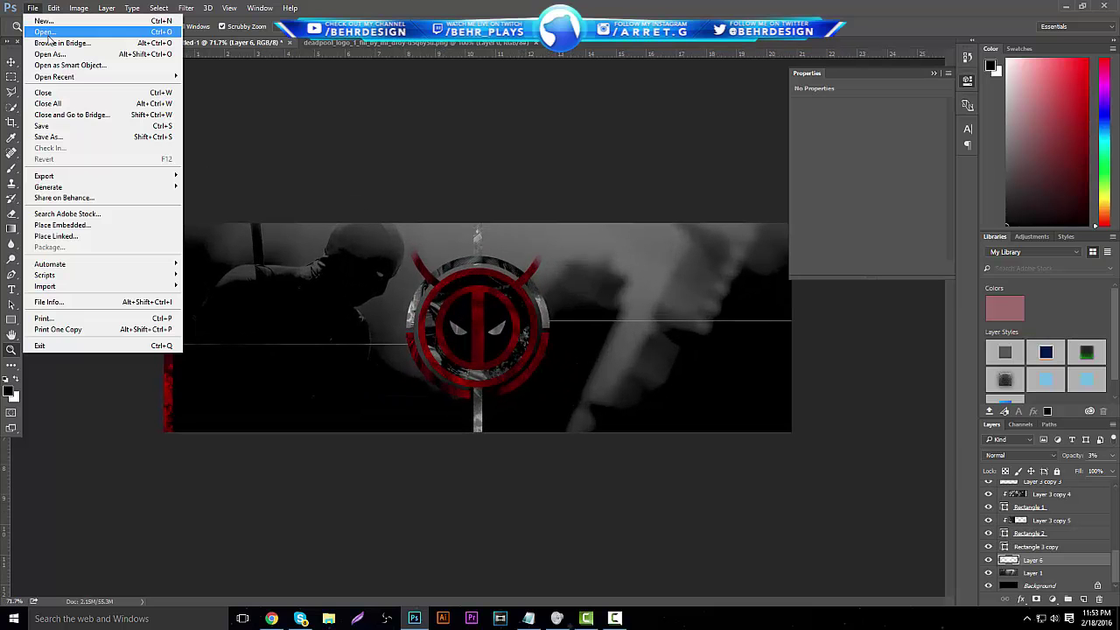
{"action": "left_click", "coordinate": [271, 619]}
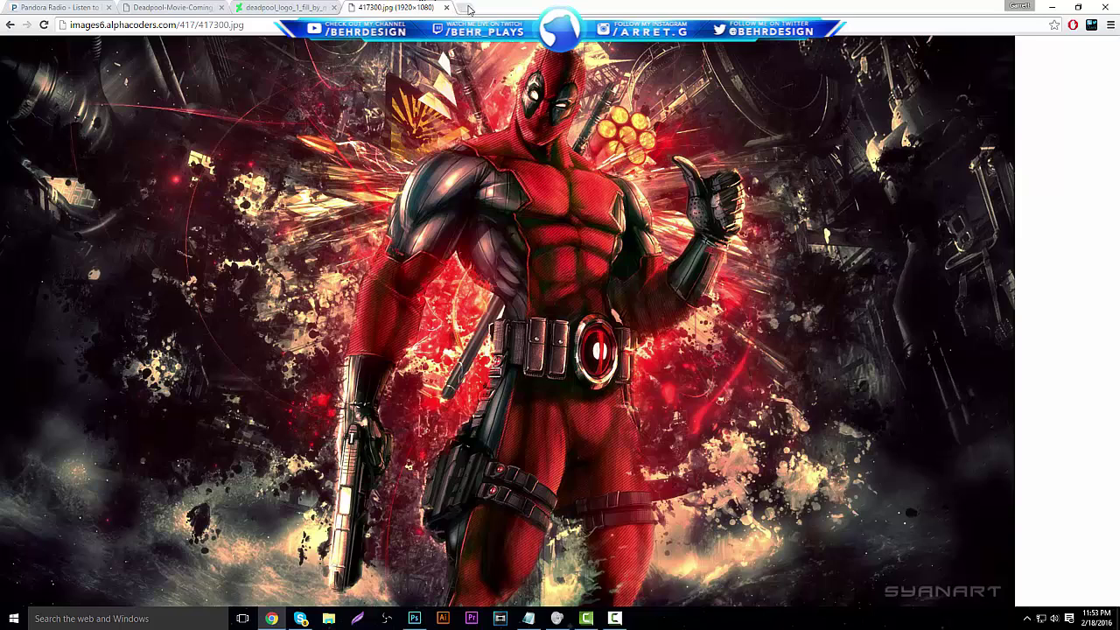
{"action": "left_click", "coordinate": [470, 9]}
{"action": "type", "text": "blood"}
{"action": "key", "text": "Return"}
{"action": "left_click", "coordinate": [119, 88]}
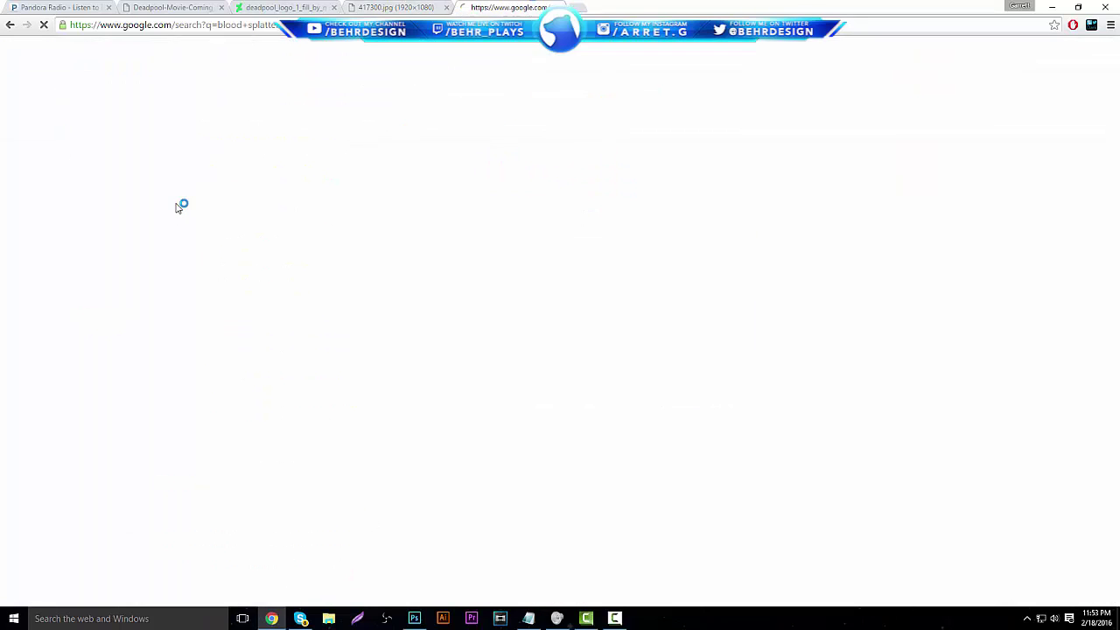
Return to Photoshop and place red blood splatter in the banner's lower-left corner, with a copy along its upper-right edge.
{"action": "left_click", "coordinate": [414, 618]}
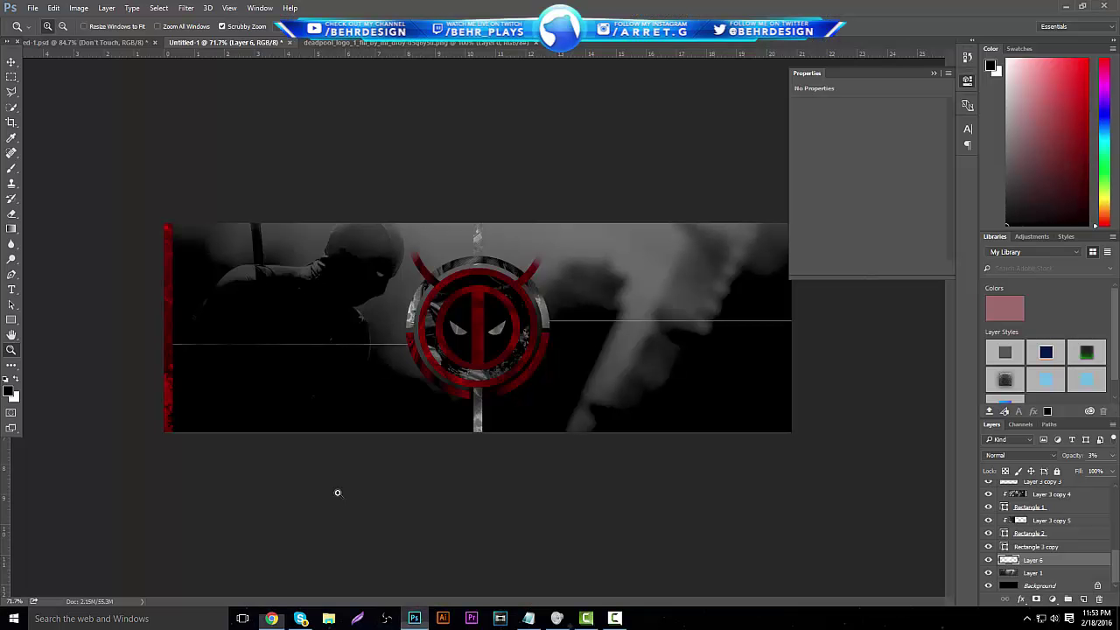
{"action": "left_click", "coordinate": [33, 8]}
{"action": "left_click", "coordinate": [208, 153]}
{"action": "type", "text": "de"}
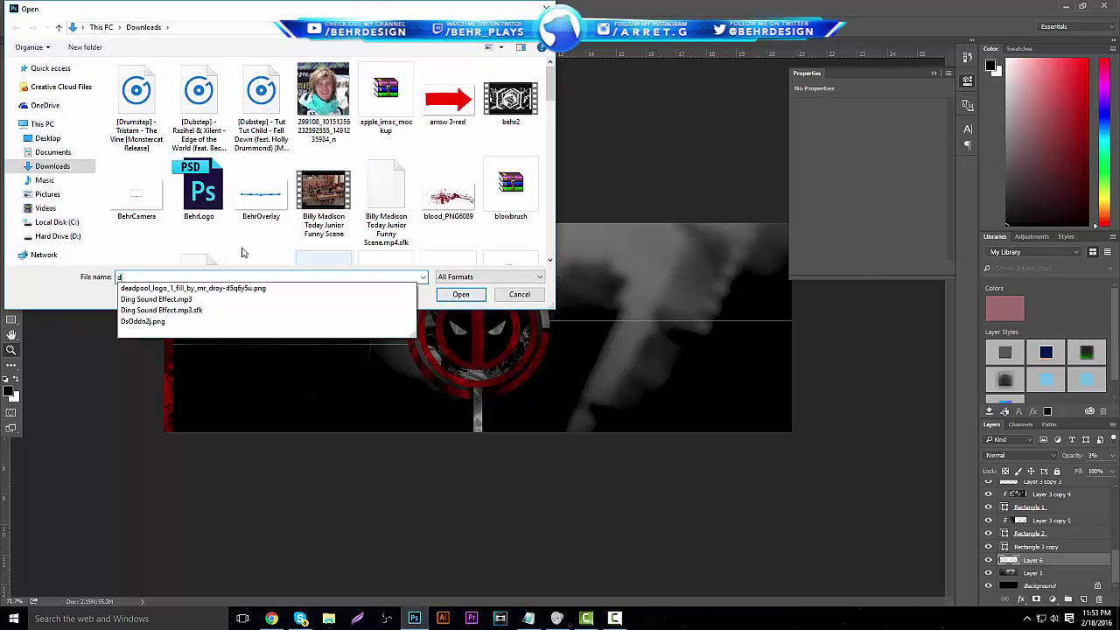
{"action": "left_click", "coordinate": [10, 62]}
{"action": "left_click_drag", "start_coordinate": [348, 192], "coordinate": [410, 411]}
{"action": "left_click_drag", "start_coordinate": [349, 58], "coordinate": [695, 204]}
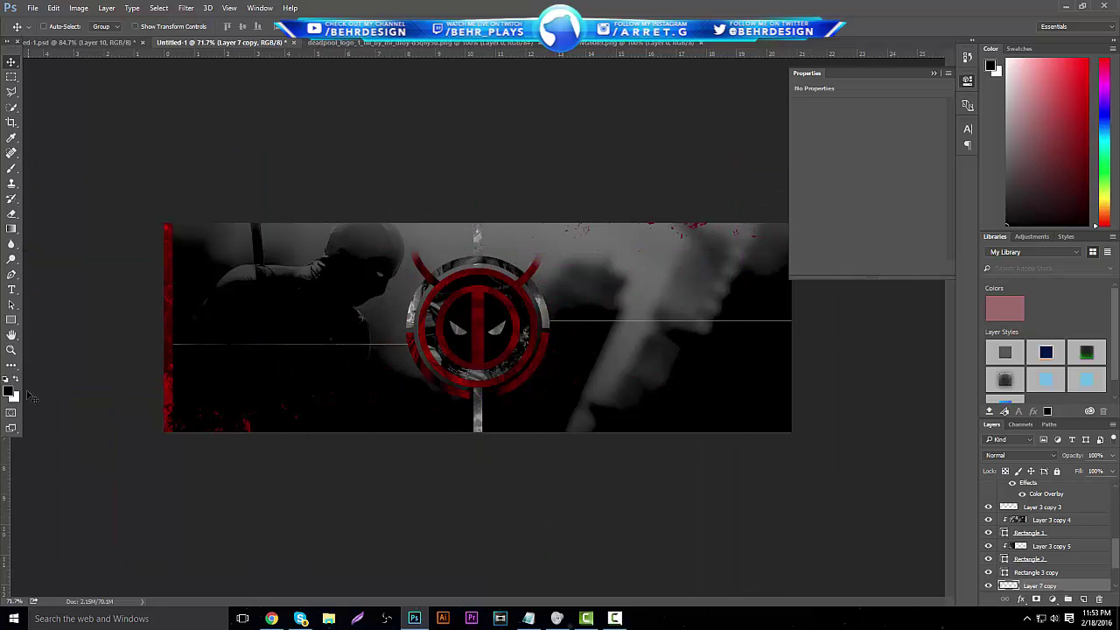
Collapse the Properties panel and review the whole banner at a larger zoom.
{"action": "left_click", "coordinate": [11, 349]}
{"action": "left_click_drag", "start_coordinate": [577, 332], "coordinate": [613, 351]}
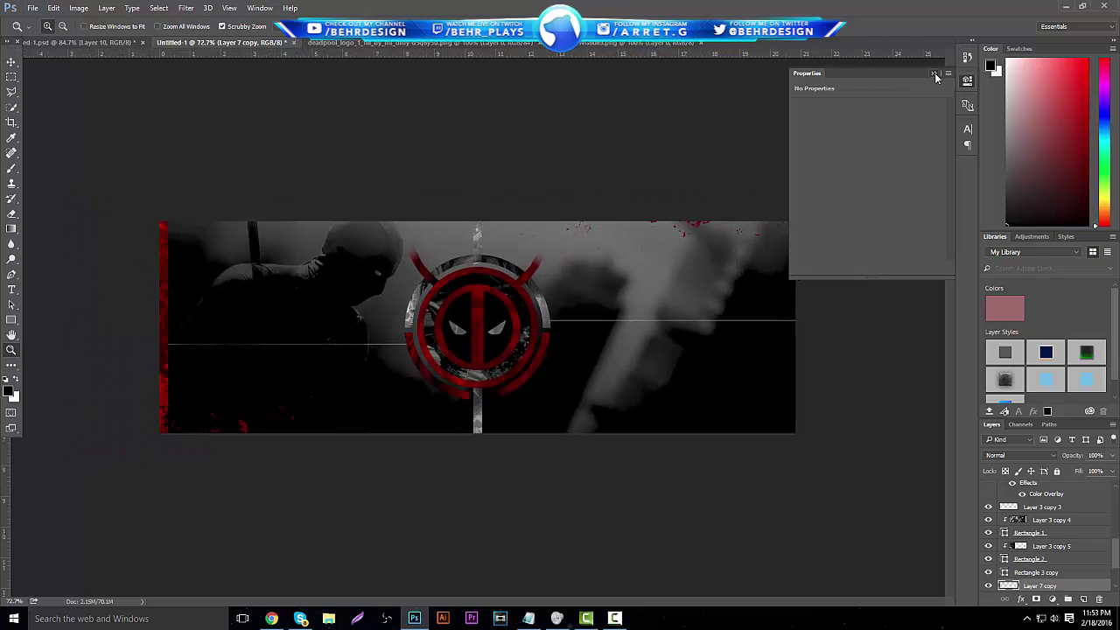
{"action": "left_click", "coordinate": [933, 74]}
{"action": "mouse_move", "coordinate": [543, 371]}
{"action": "left_mouse_down"}
{"action": "mouse_move", "coordinate": [505, 373]}
{"action": "mouse_move", "coordinate": [545, 362]}
{"action": "left_mouse_up"}
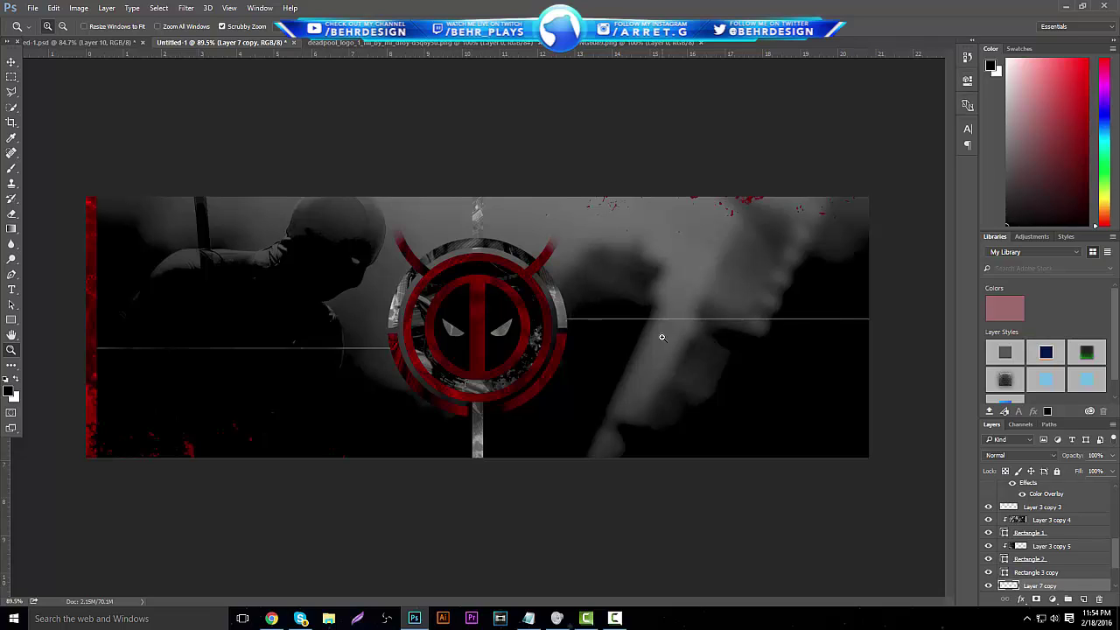
{"action": "left_click", "coordinate": [614, 619]}
{"action": "left_click", "coordinate": [615, 619]}
{"action": "mouse_move", "coordinate": [613, 621]}
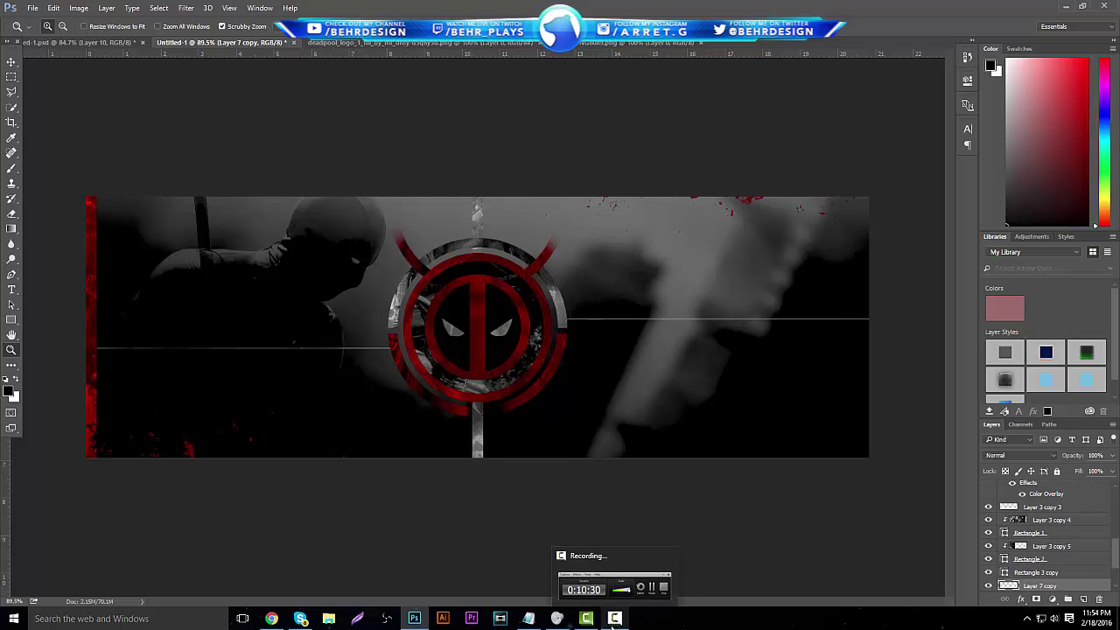